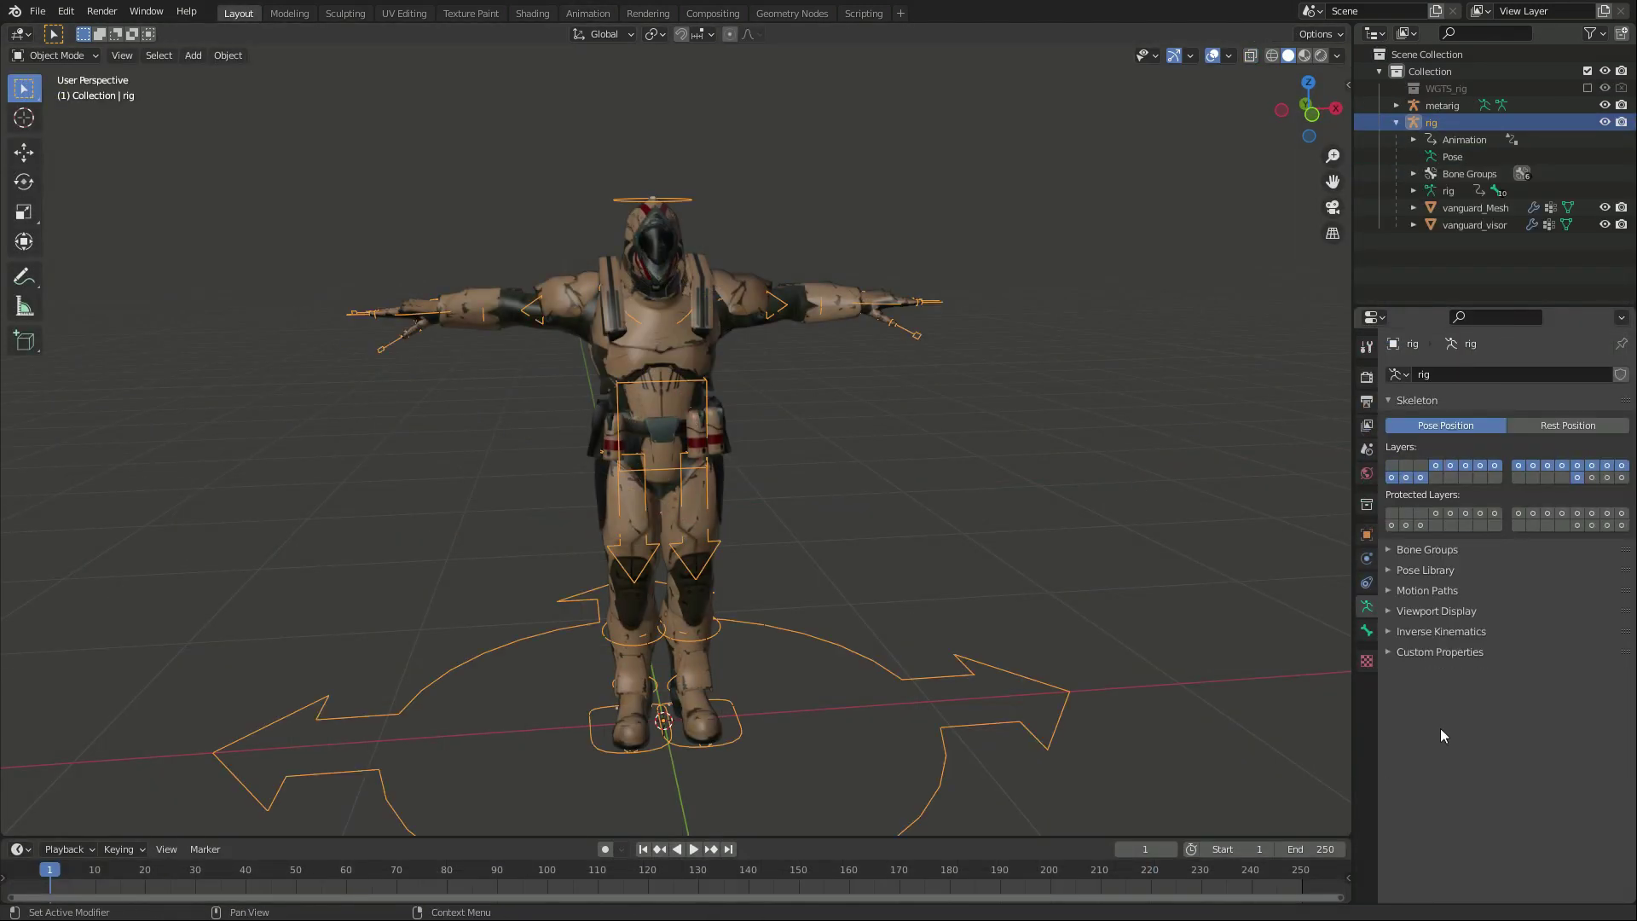
# Step: Check the Rigify add-on details in Preferences
pyautogui.hotkey('ctrl', 'Tab')
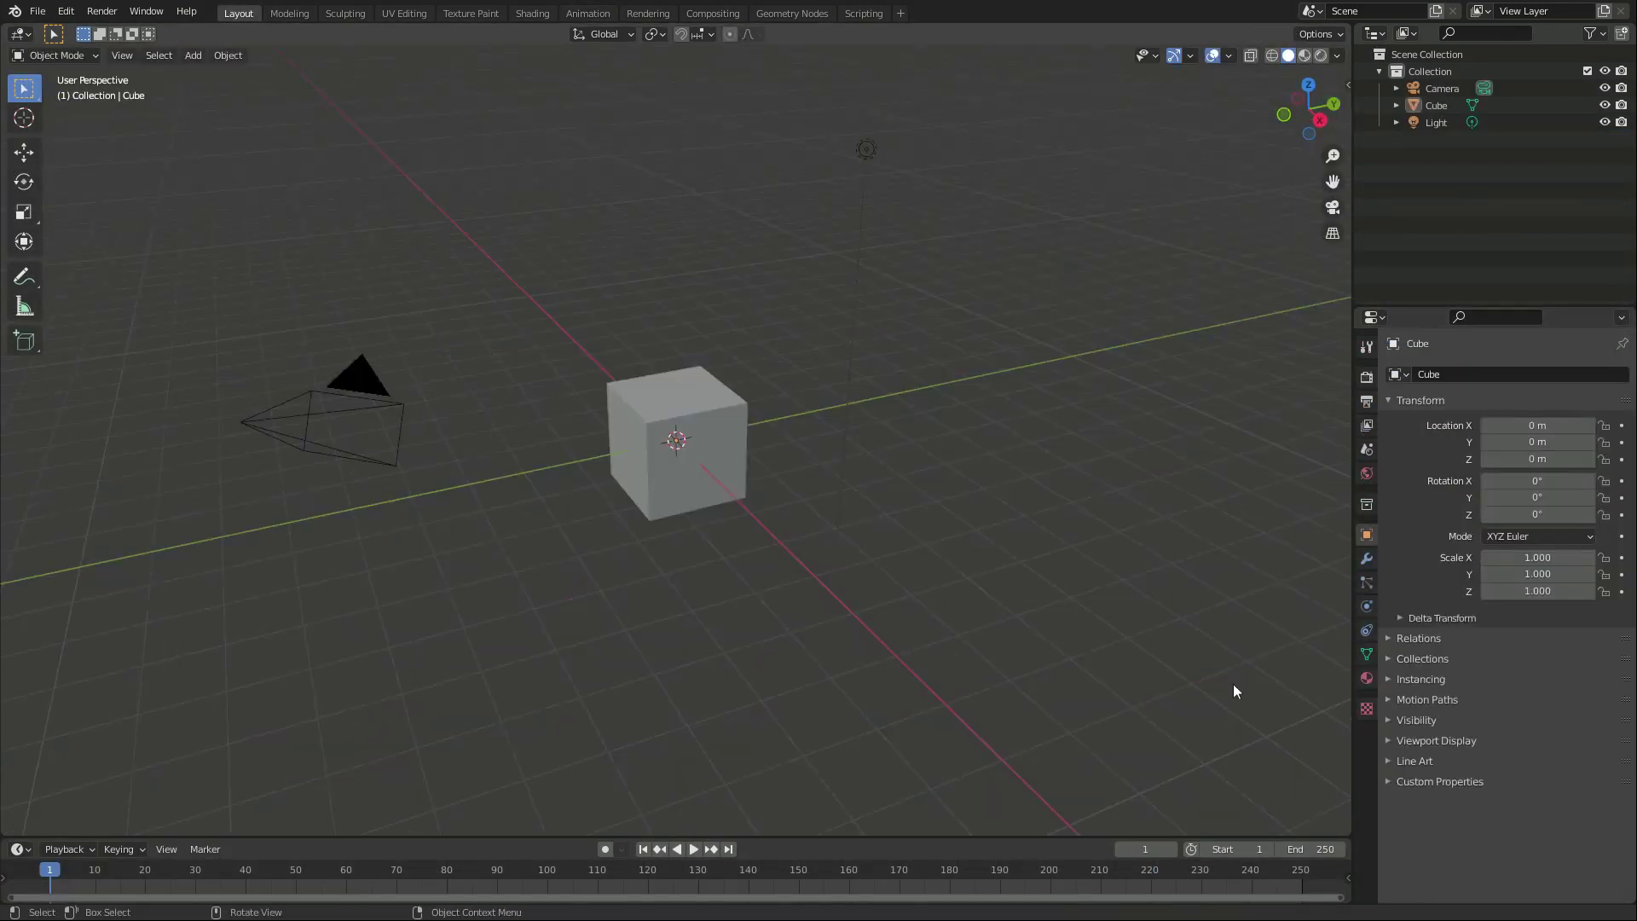
pyautogui.click(66, 11)
pyautogui.click(93, 269)
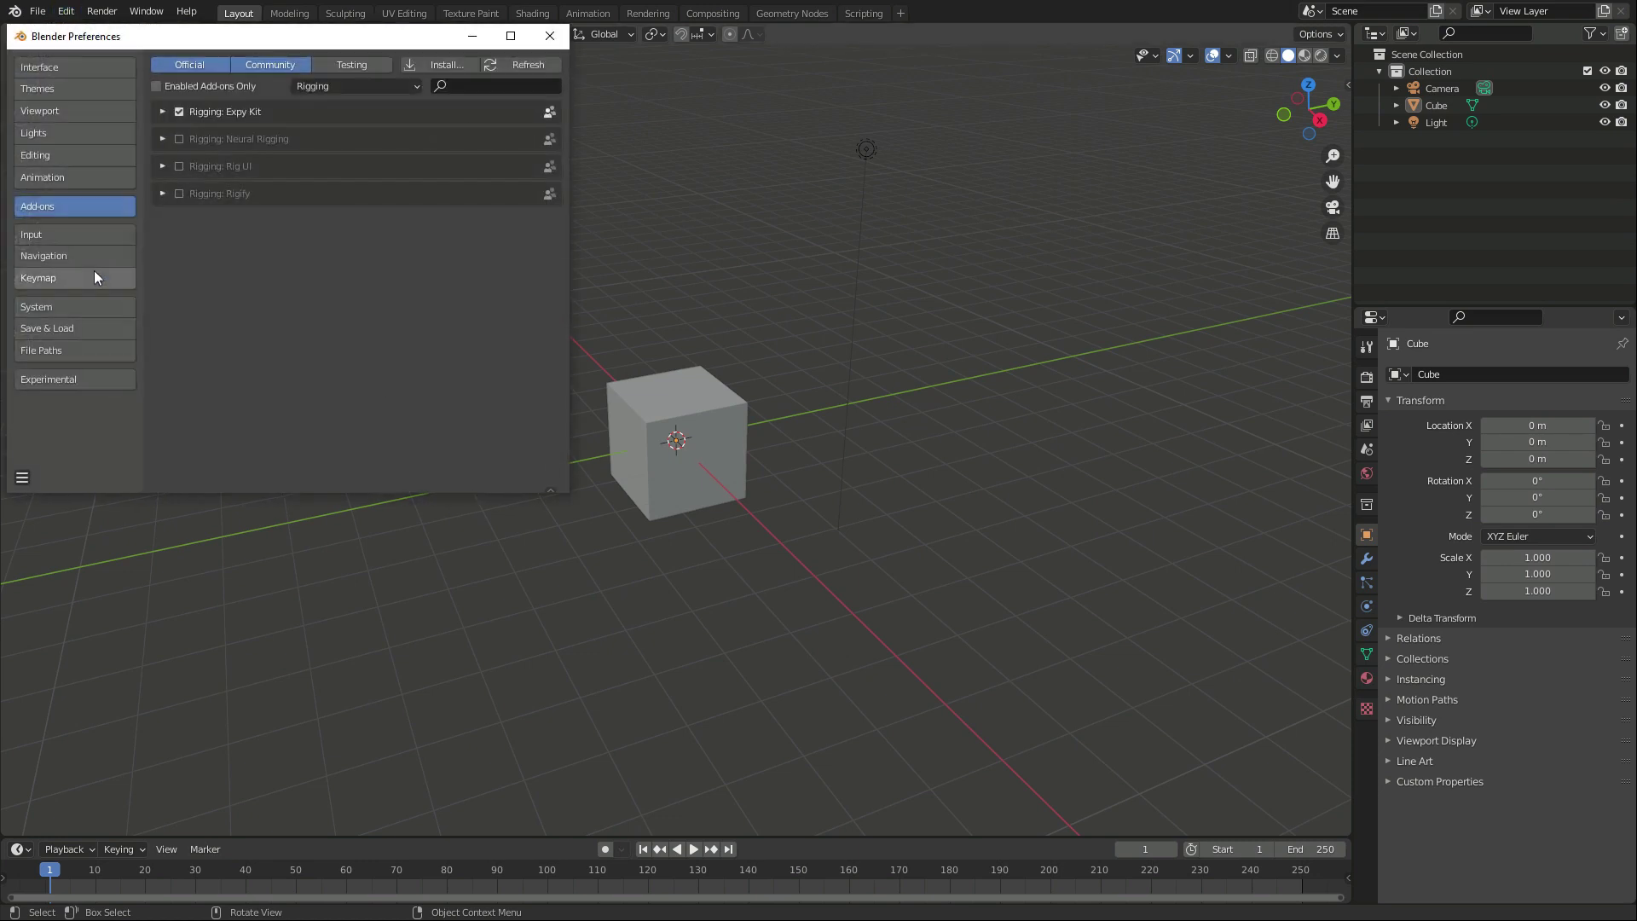
pyautogui.click(162, 194)
pyautogui.click(550, 35)
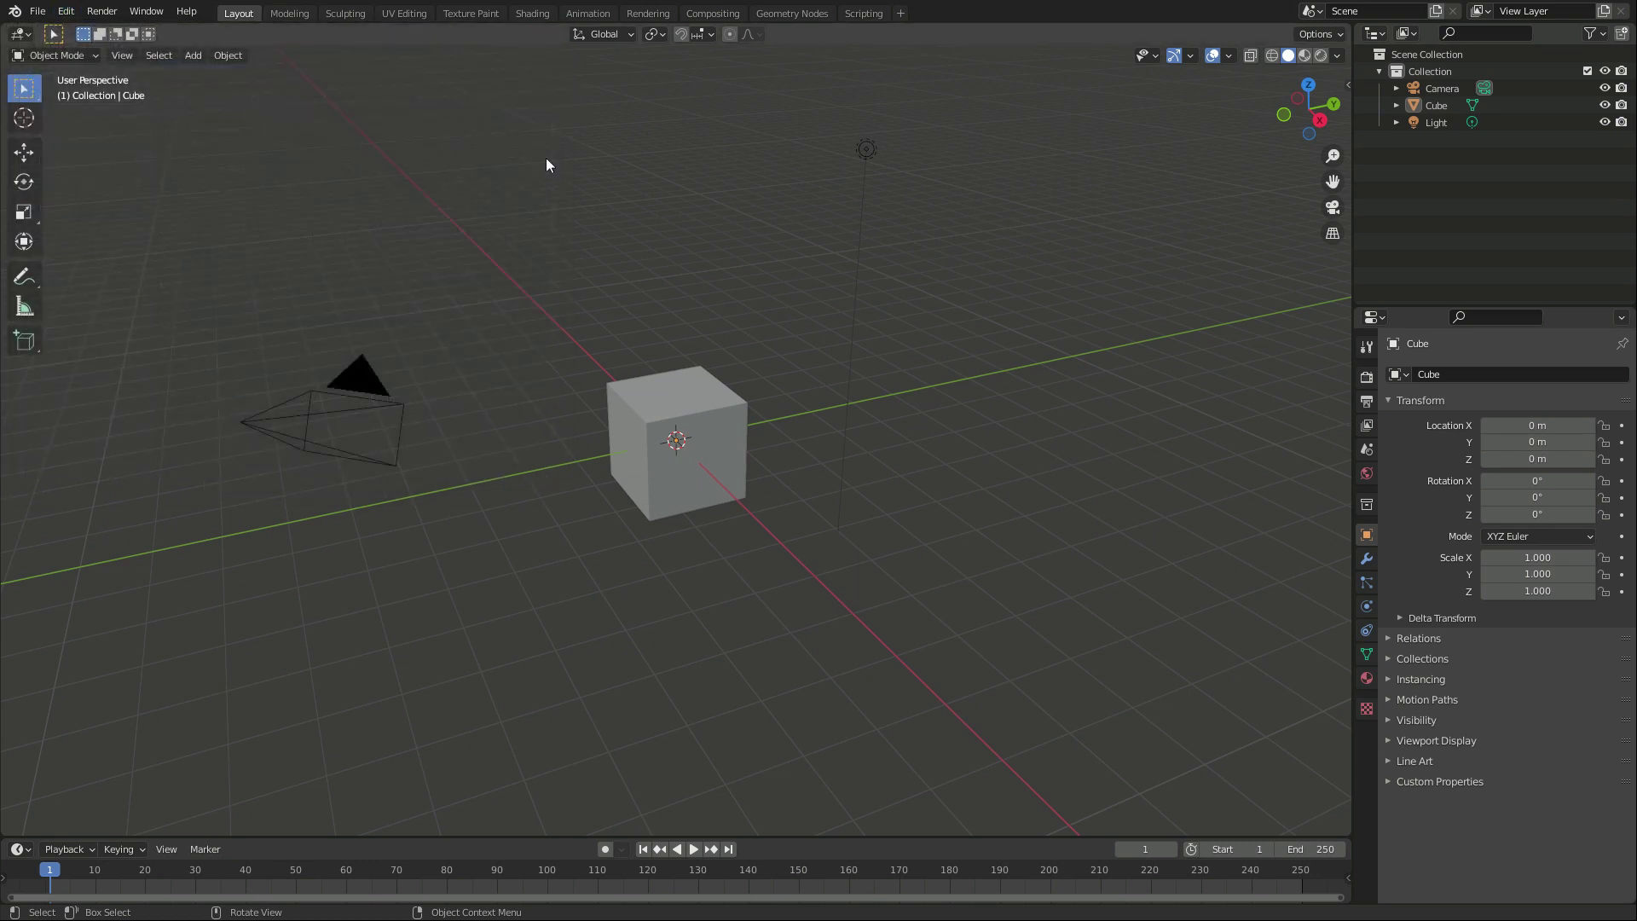
# Step: Clear the default scene, add a Basic Human metarig and generate its Rigify rig
pyautogui.press('a')
pyautogui.press('Delete')
pyautogui.hotkey('shift', 'a')
pyautogui.click(1063, 614)
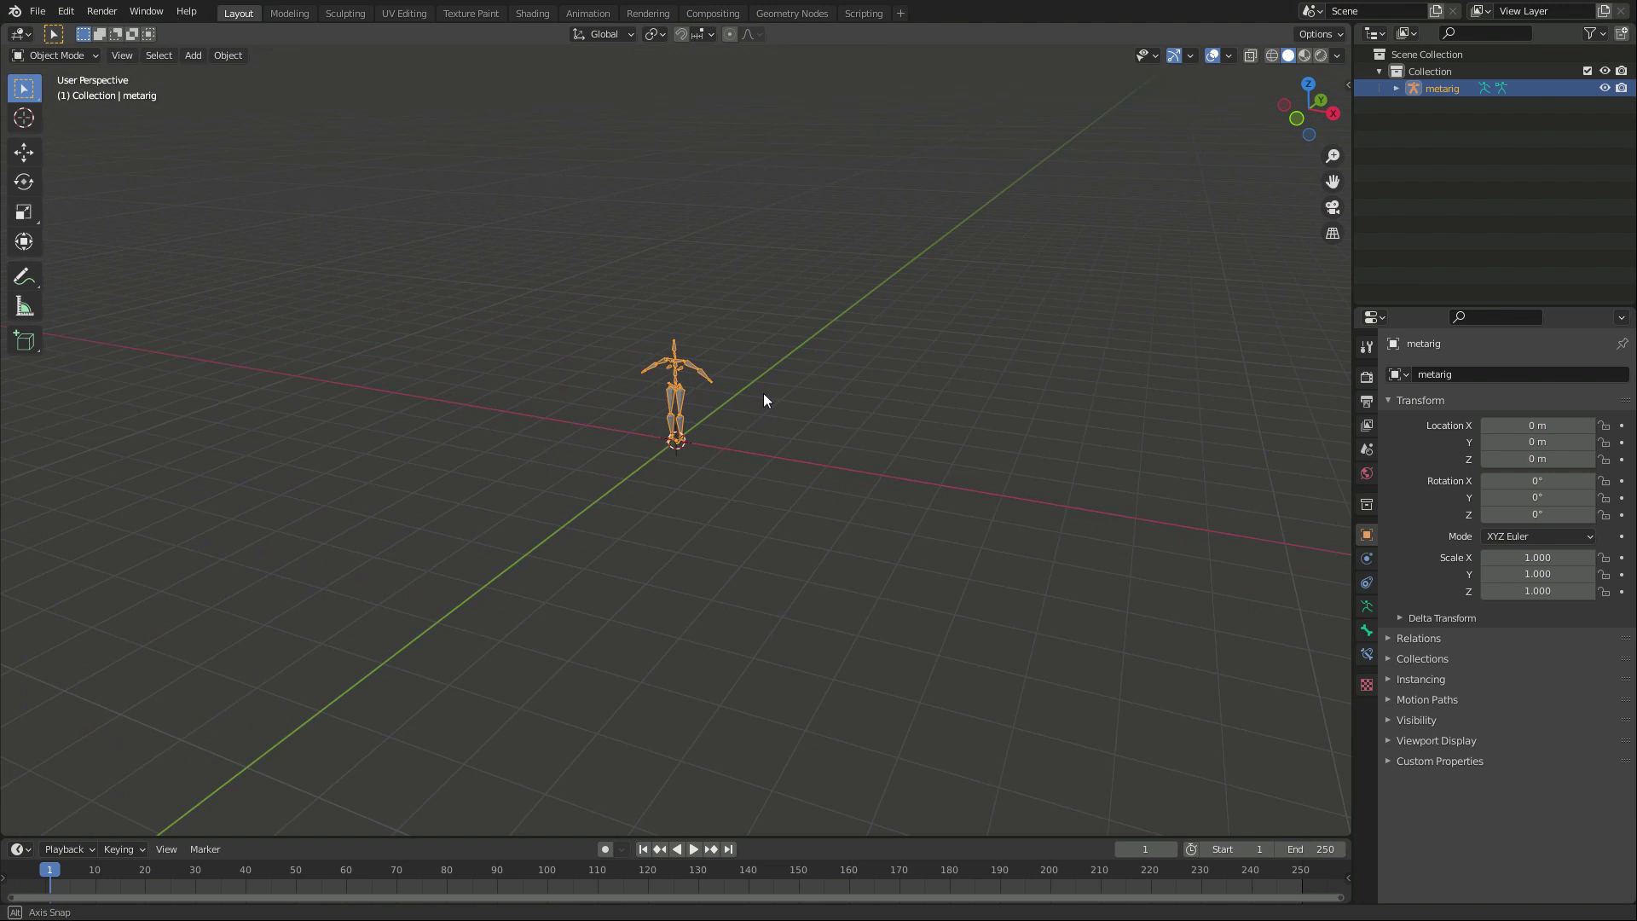
pyautogui.click(1367, 607)
pyautogui.click(1559, 728)
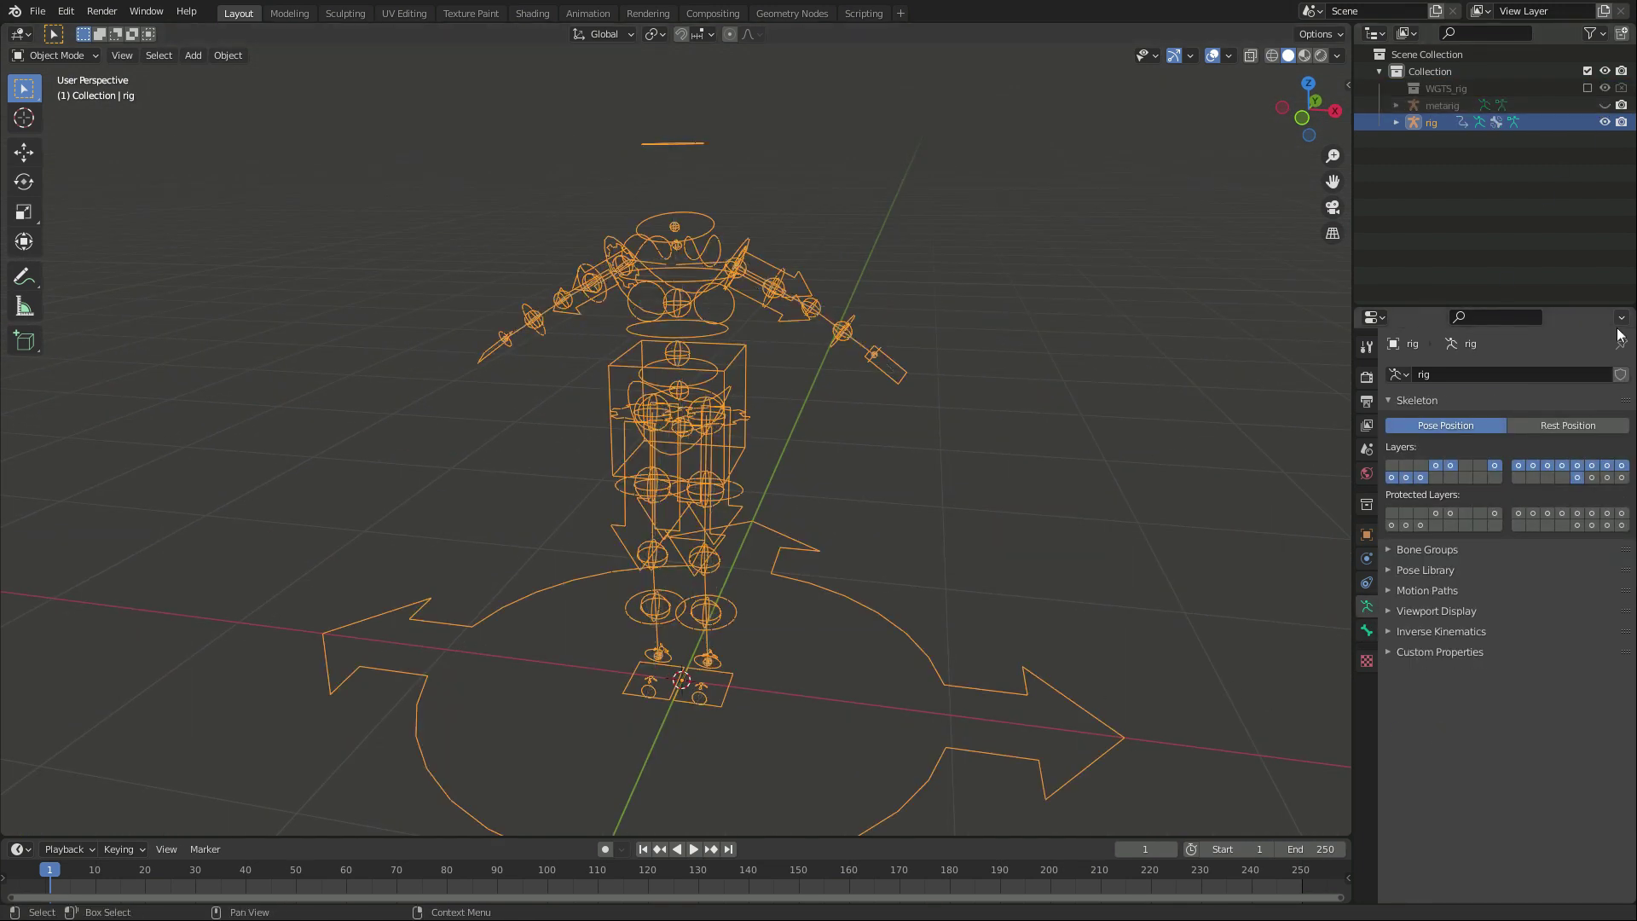
# Step: Test the rig by moving the left foot IK and rotating the right hand IK on local Y
pyautogui.hotkey('ctrl', 'Tab')
pyautogui.press('g')
pyautogui.click(797, 674)
pyautogui.click(482, 365)
pyautogui.press('r')
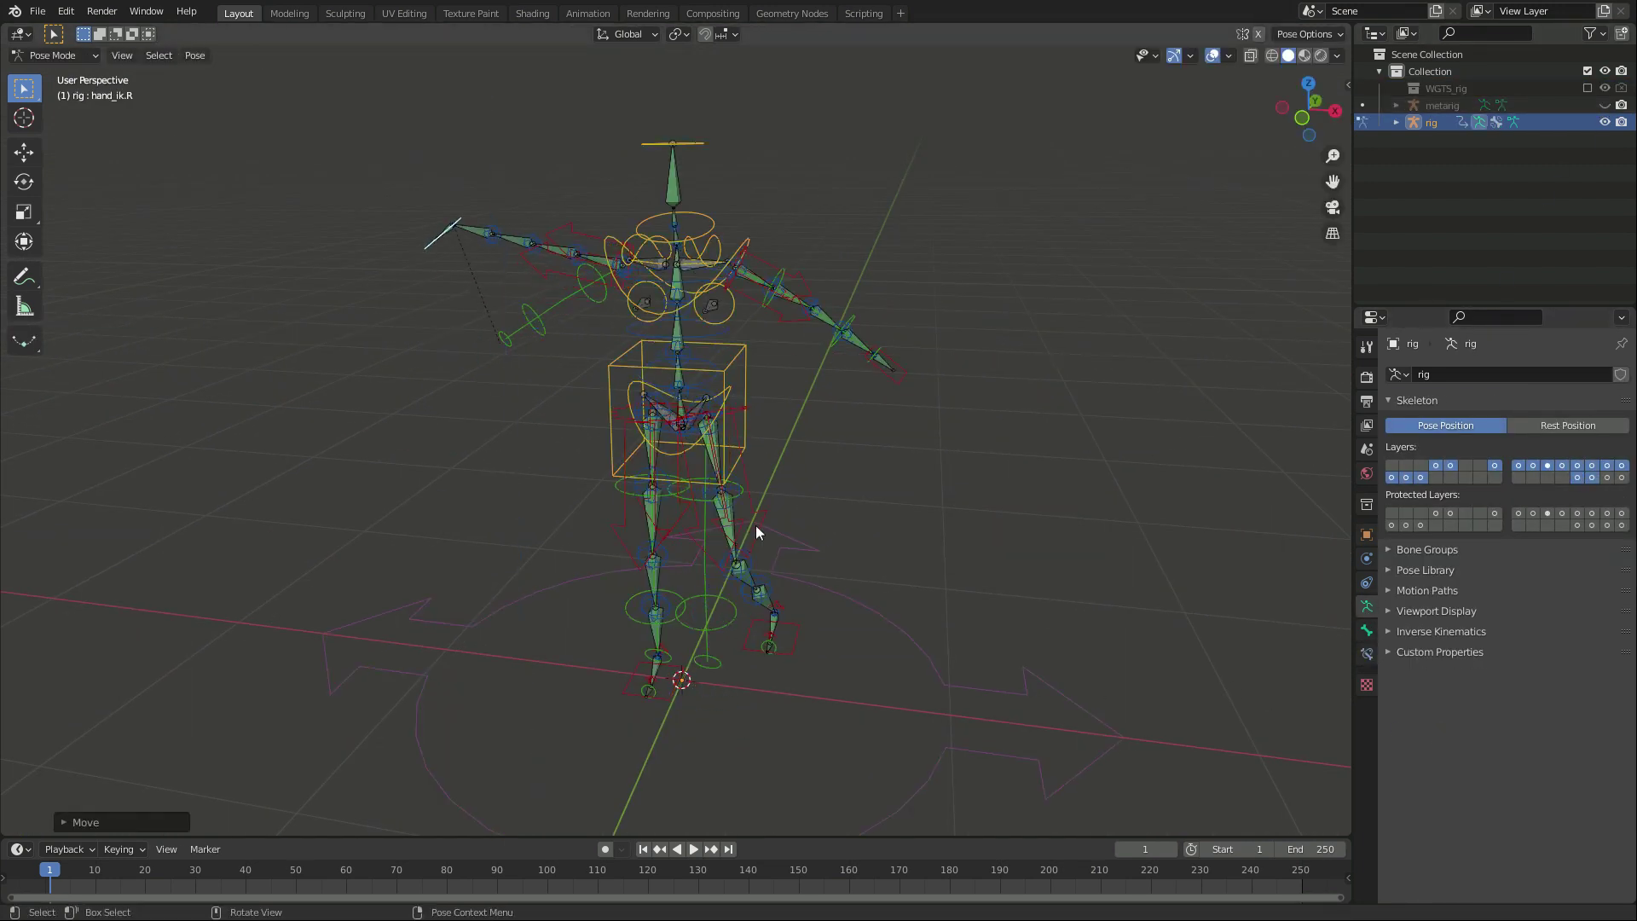
pyautogui.press('y')
pyautogui.press('y')
pyautogui.click(907, 608)
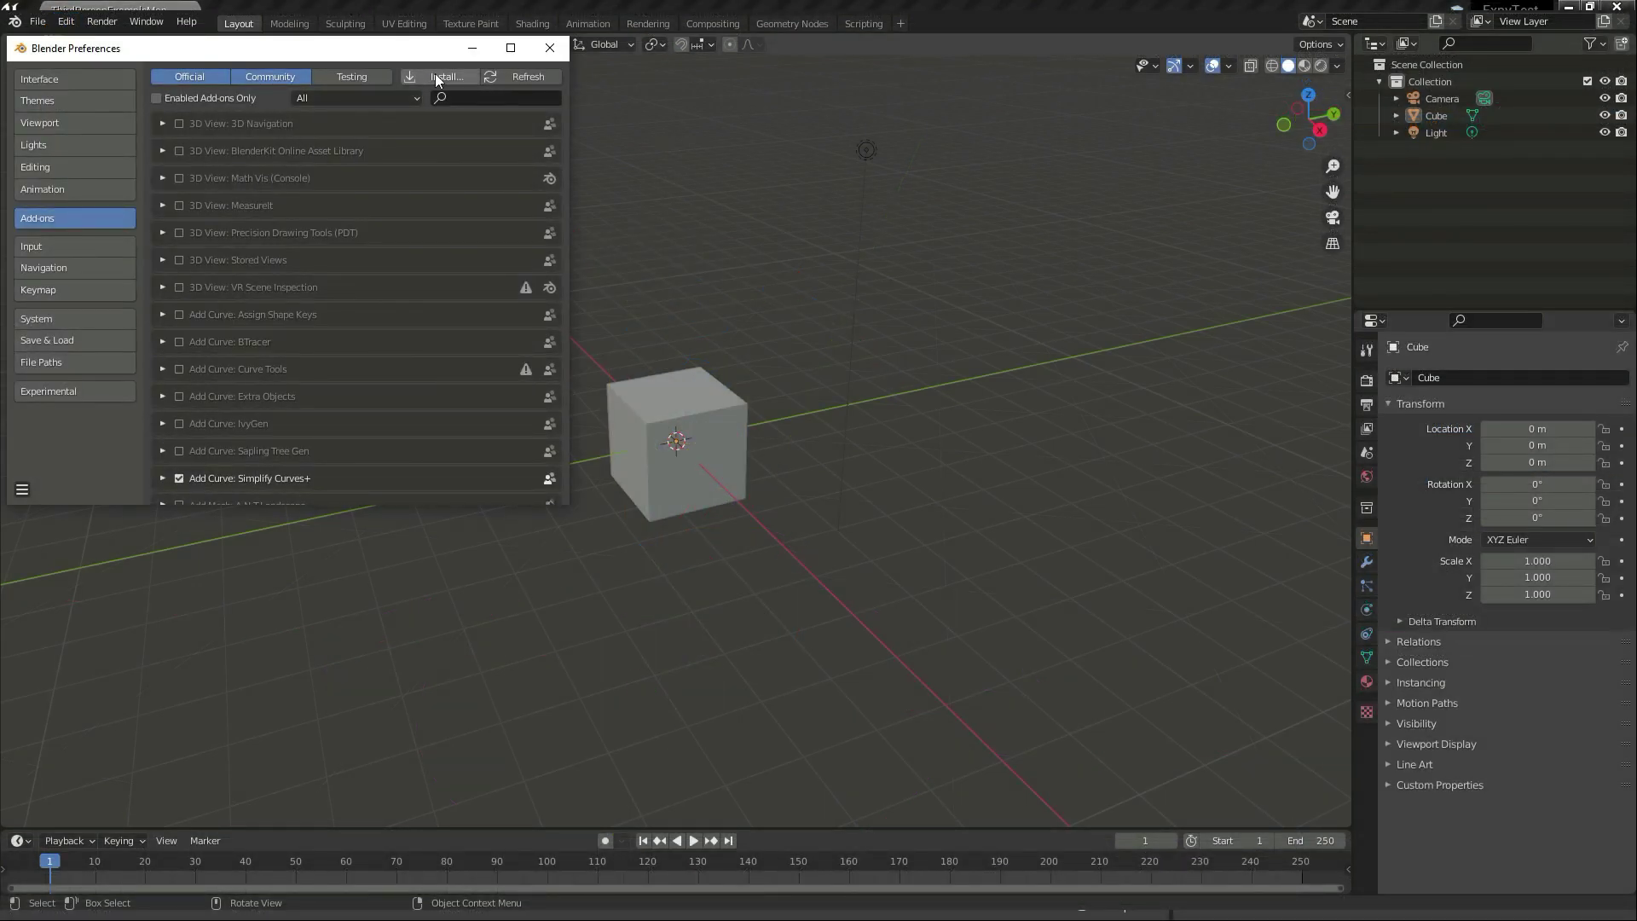
# Step: Install the Expy Kit add-on from its zip file and enable it
pyautogui.click(443, 79)
pyautogui.click(298, 93)
pyautogui.click(729, 521)
pyautogui.click(179, 124)
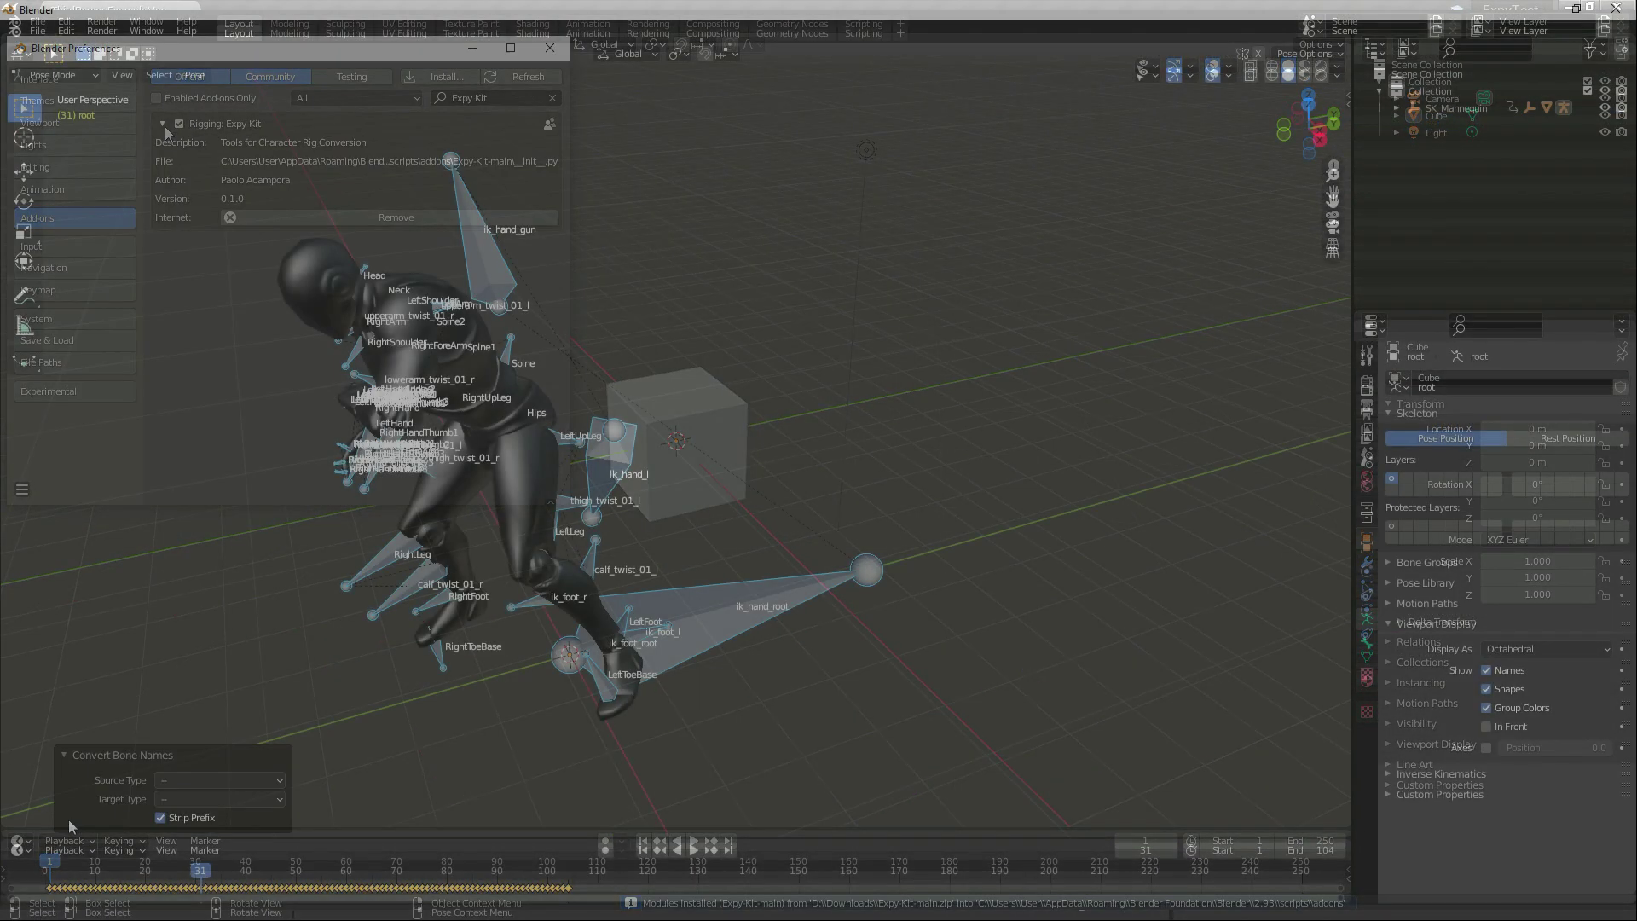
# Step: Rename bones between source and target naming types, and download Y Bot from Mixamo
pyautogui.click(220, 780)
pyautogui.click(189, 820)
pyautogui.click(220, 799)
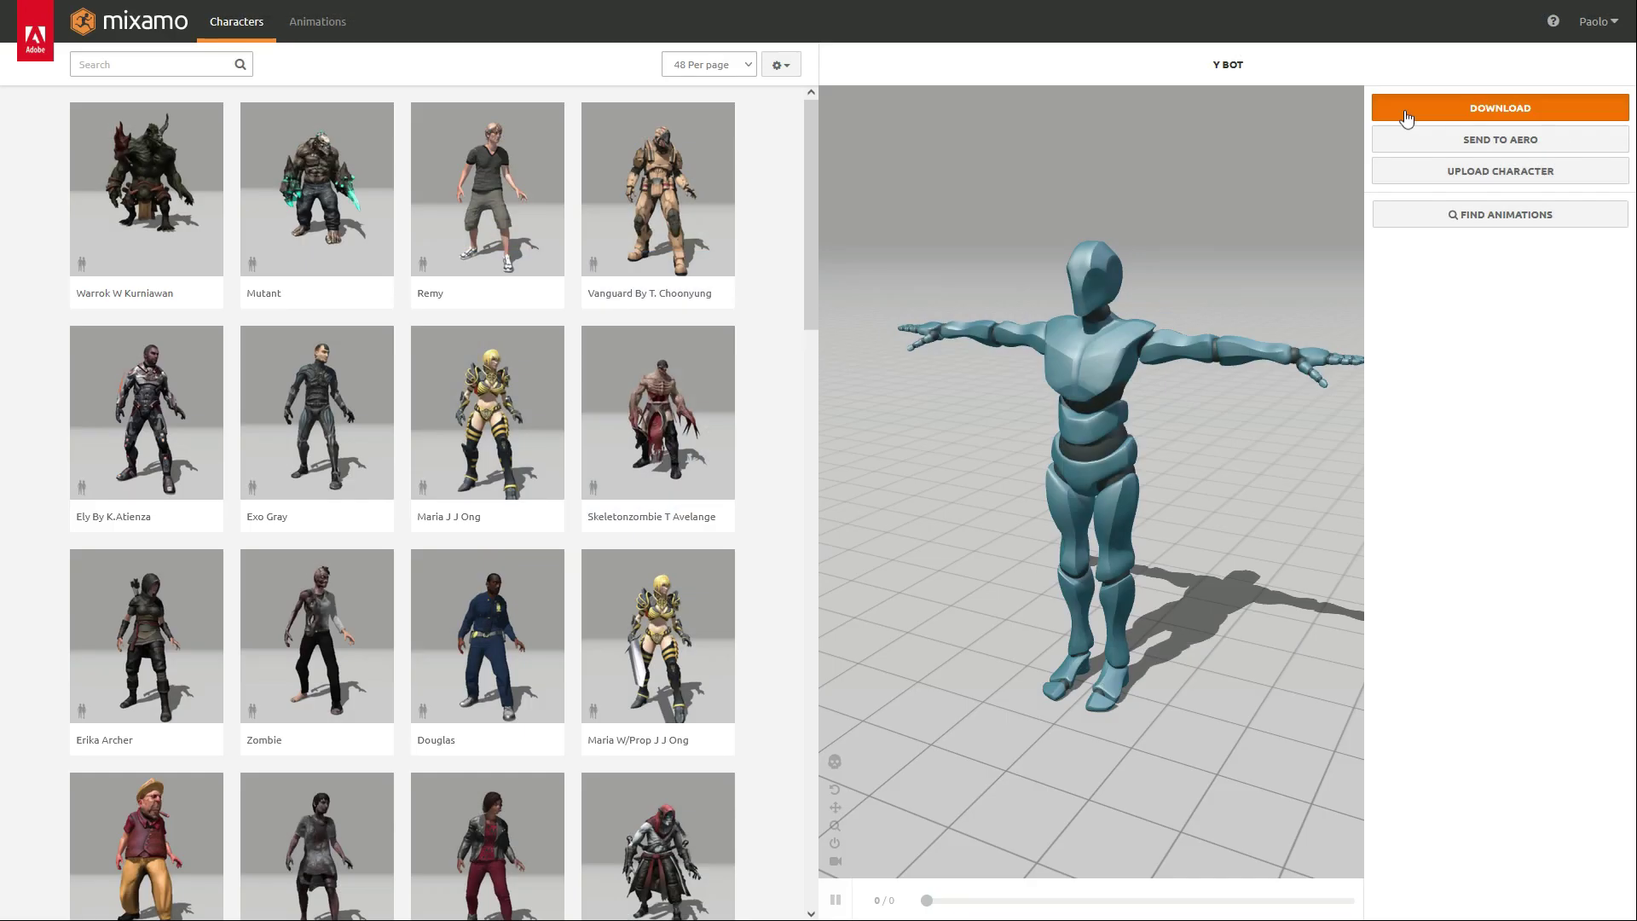
pyautogui.click(1407, 117)
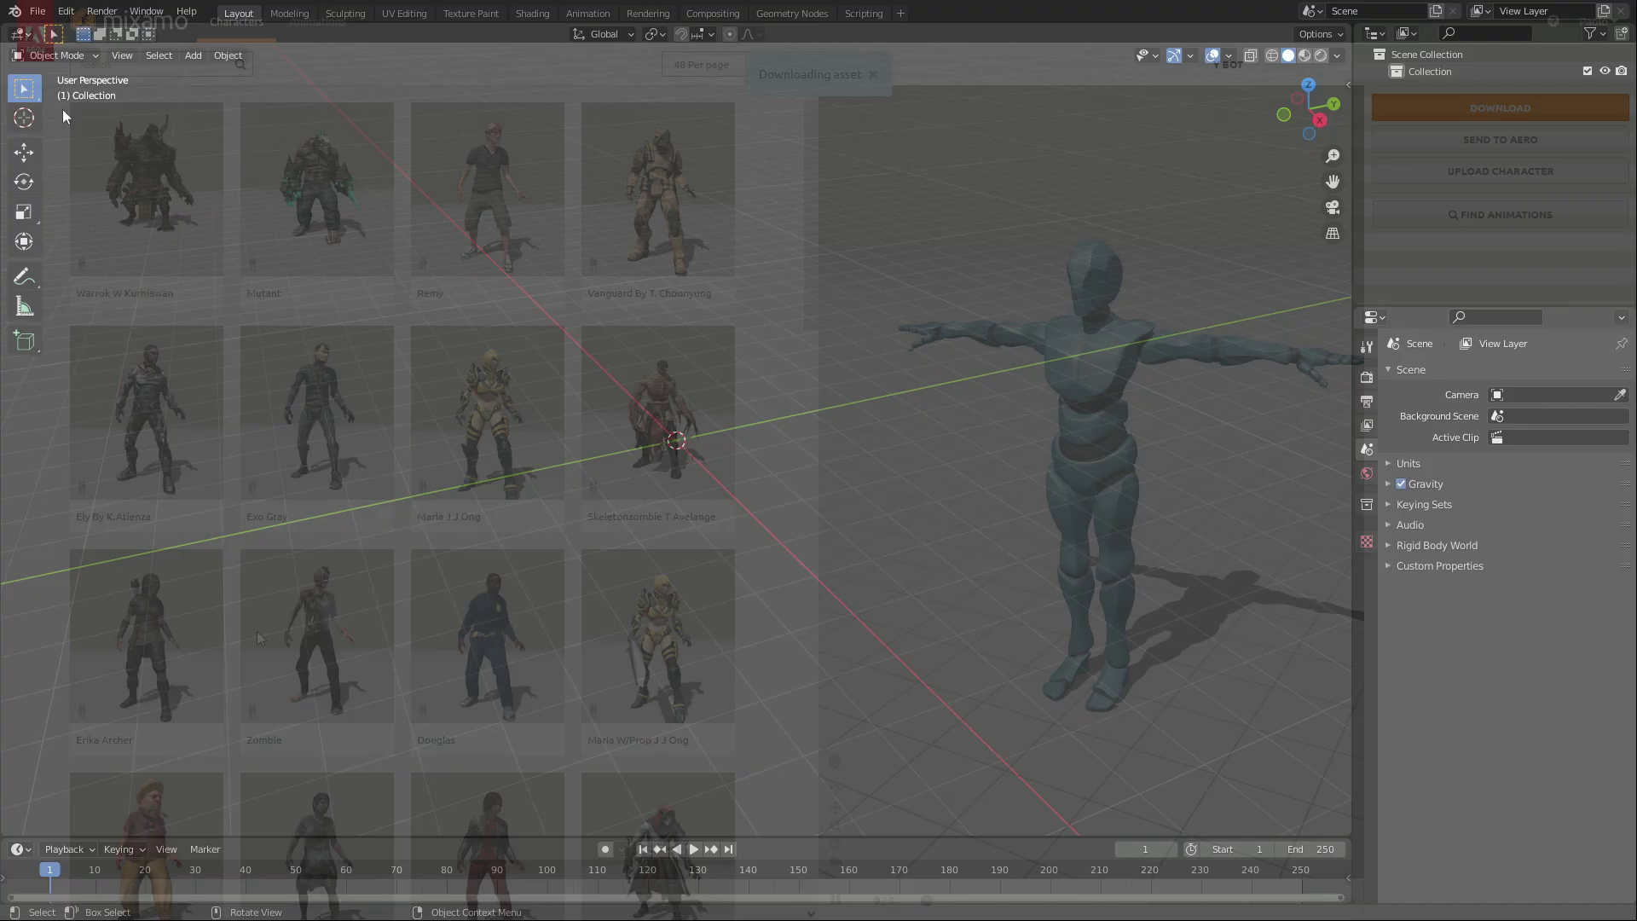
# Step: Import the ybot.fbx character into the scene
pyautogui.click(38, 10)
pyautogui.moveTo(64, 241)
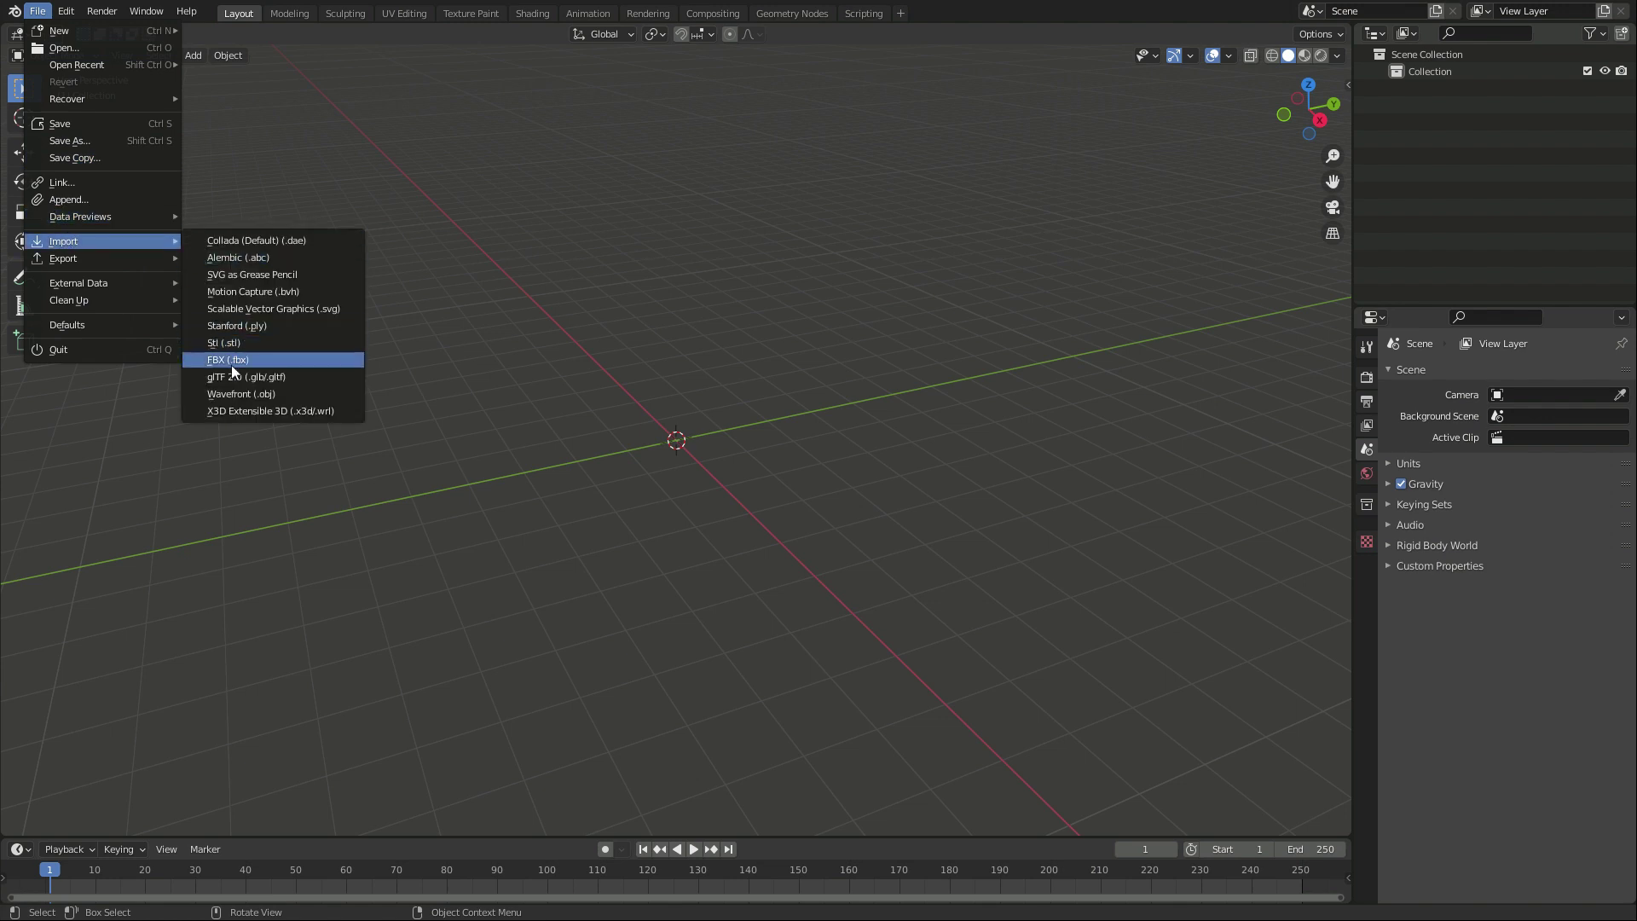
pyautogui.click(232, 365)
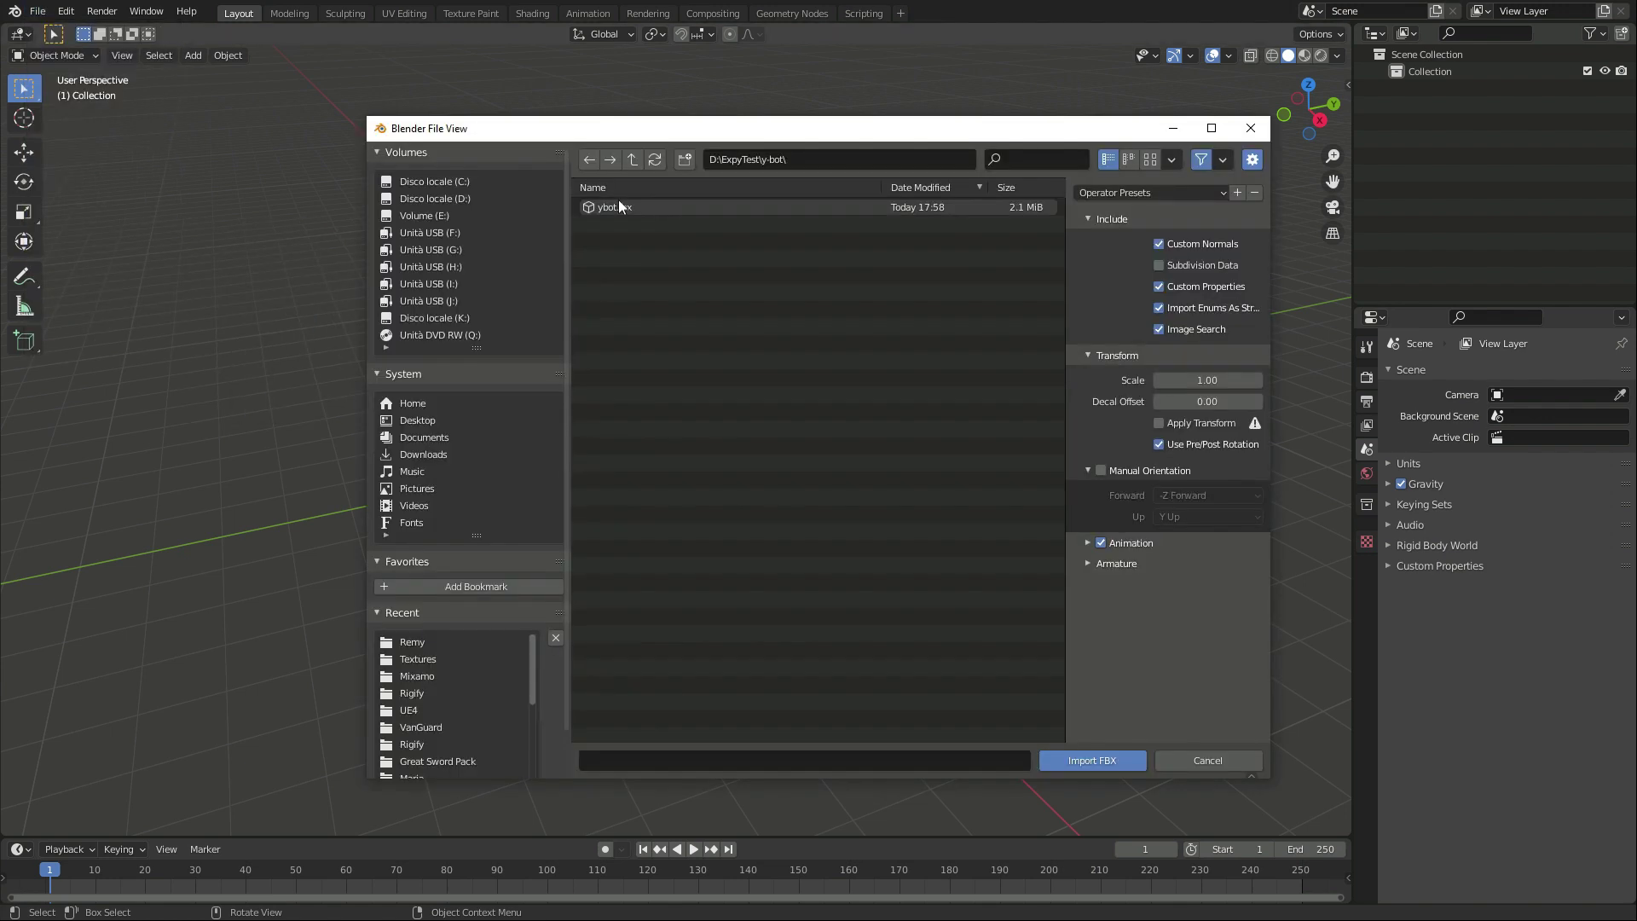
pyautogui.doubleClick(618, 199)
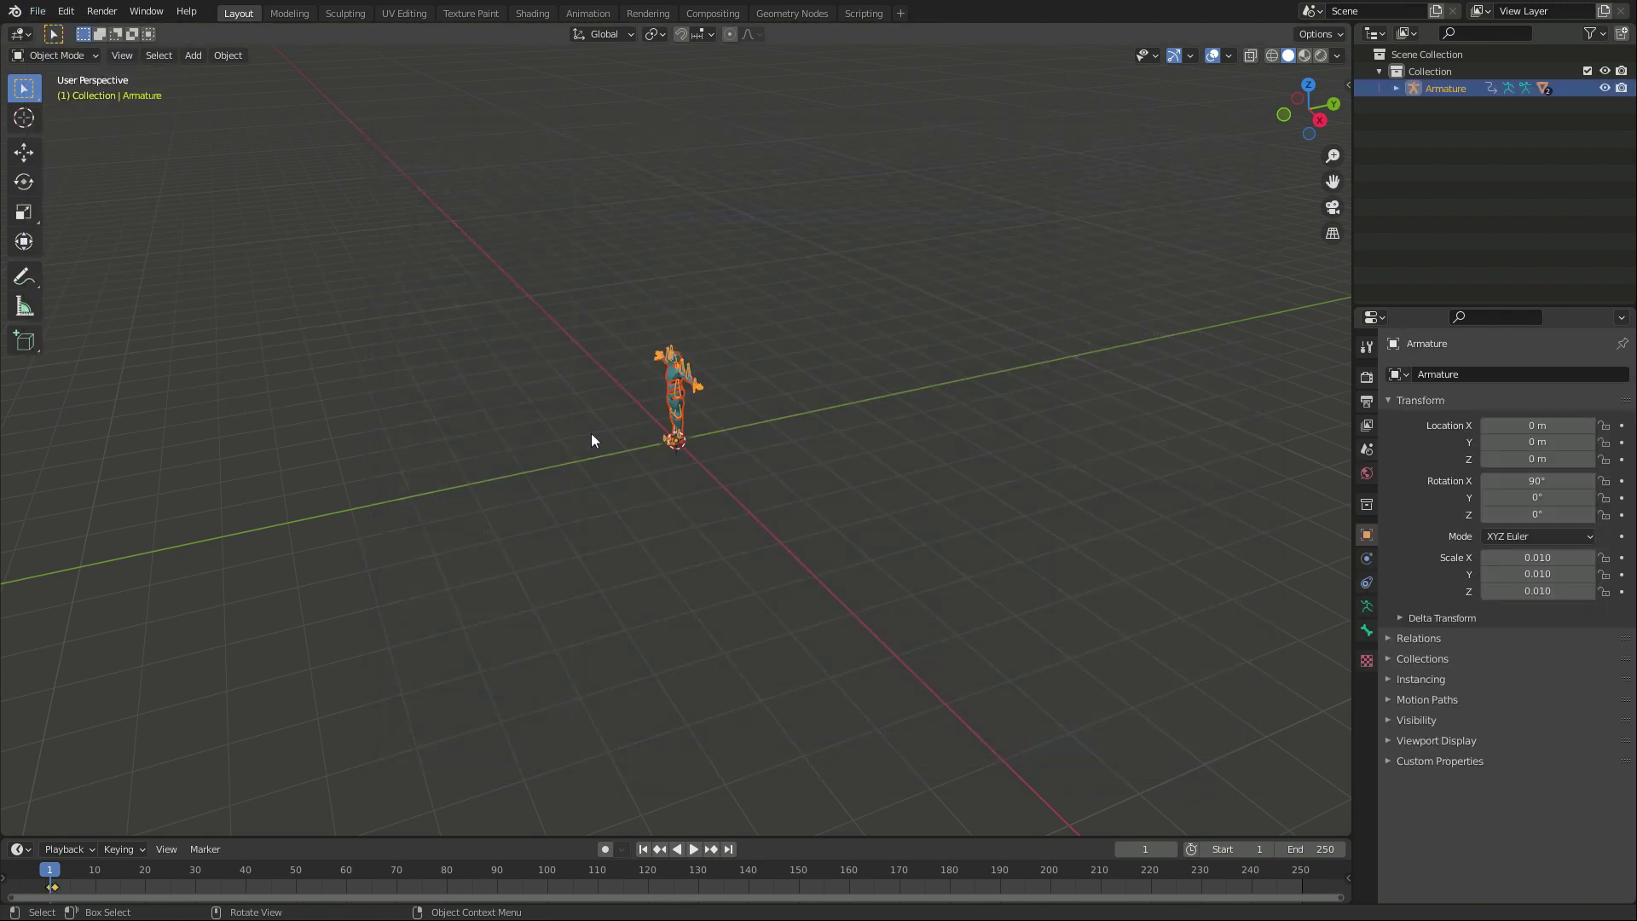
pyautogui.moveTo(592, 440); pyautogui.dragTo(731, 376, button='middle')
pyautogui.scroll(5, 730, 376)
# Step: In Pose Mode, rotate both upper arm bones down to the character's sides
pyautogui.hotkey('ctrl', 'Tab')
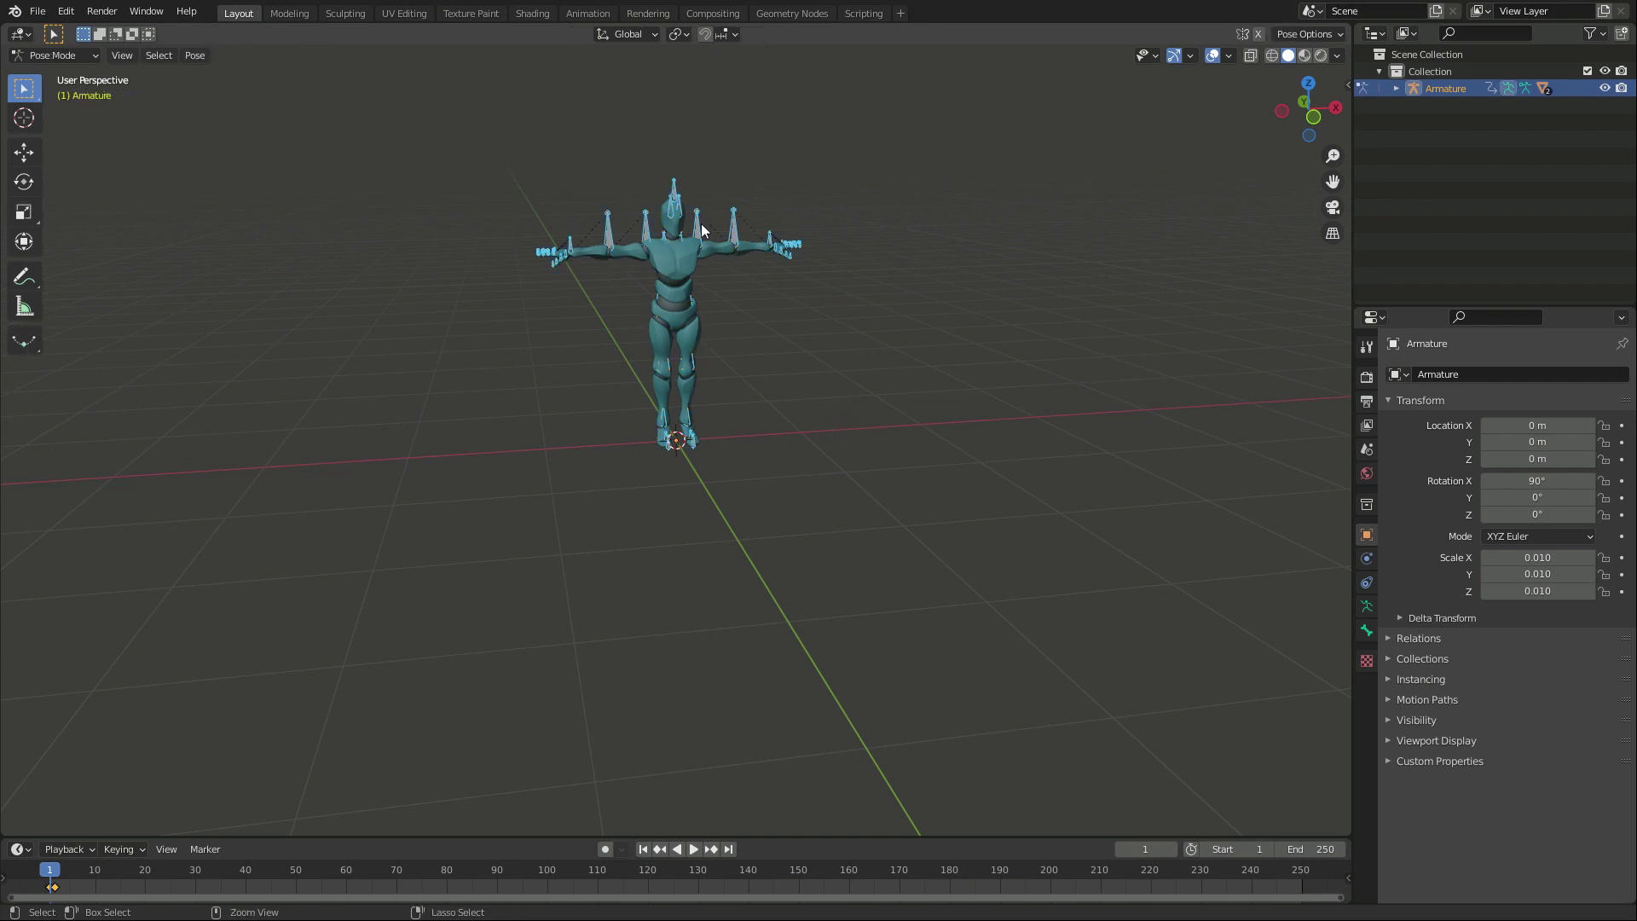
pyautogui.click(644, 233)
pyautogui.press('r')
pyautogui.click(805, 458)
pyautogui.click(786, 213)
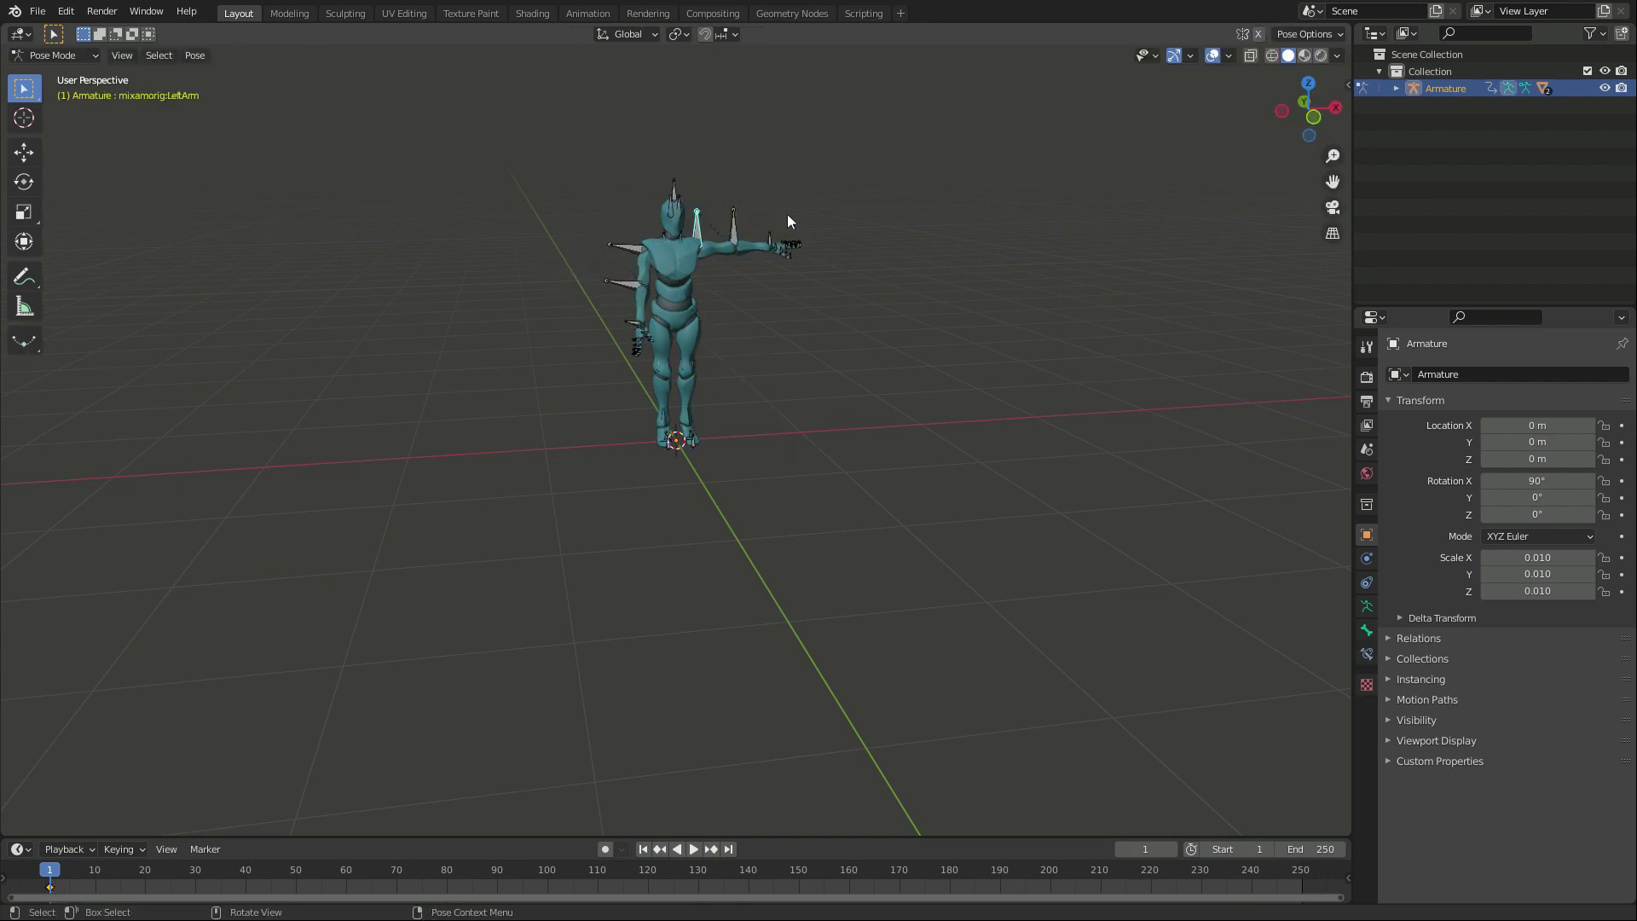
pyautogui.press('r')
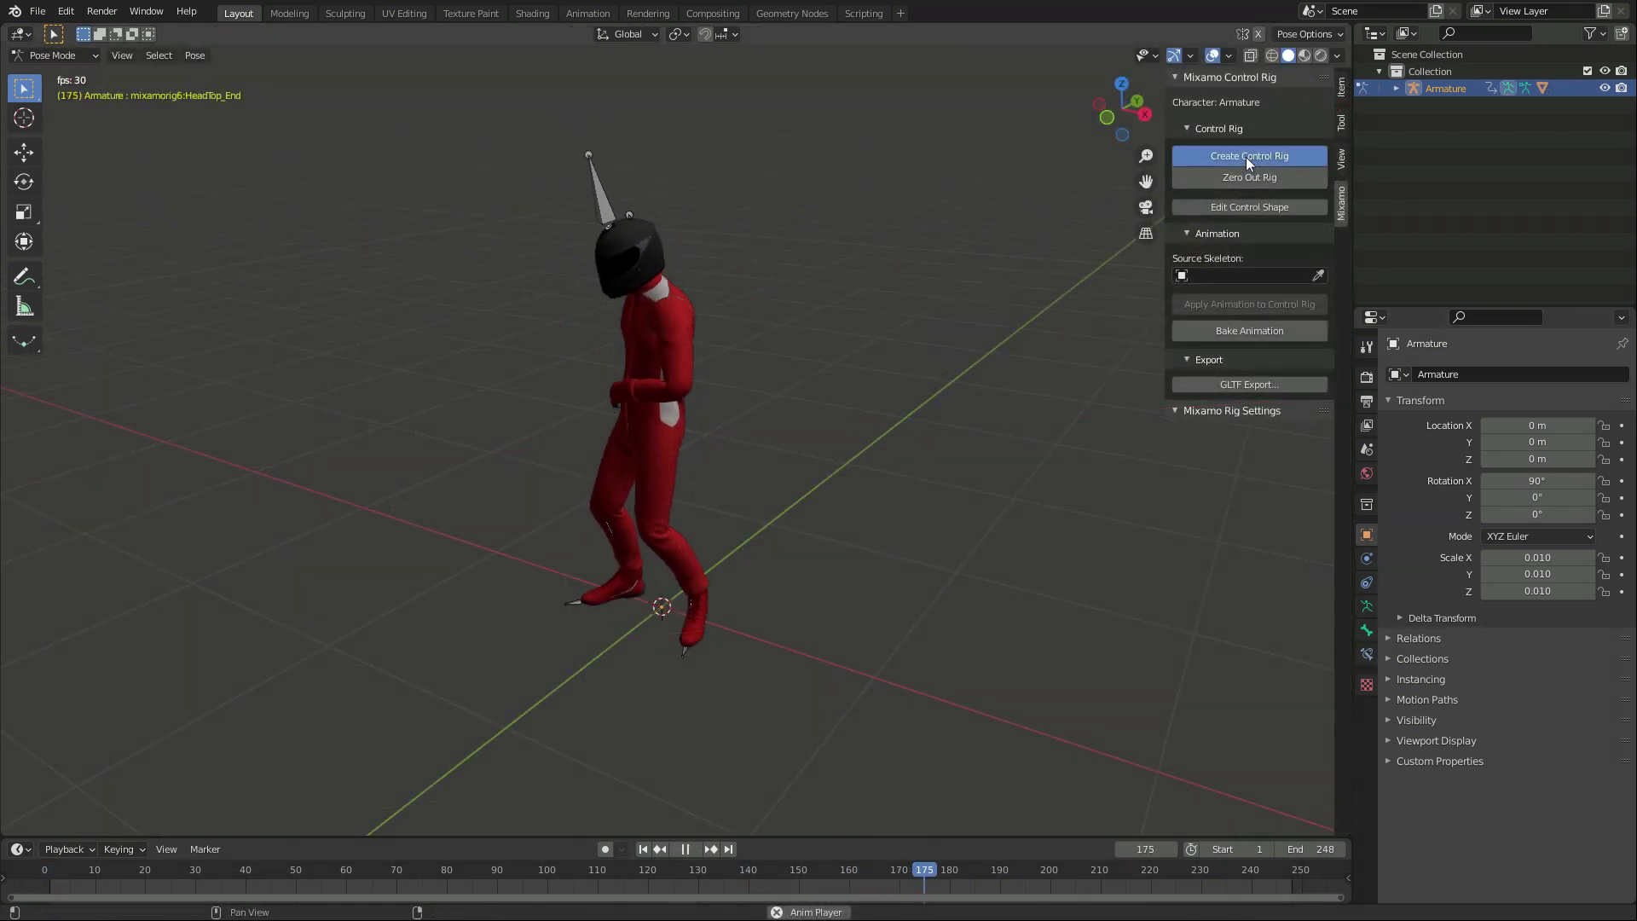
# Step: Create the Mixamo control rig and enter its pose mode
pyautogui.click(1246, 157)
pyautogui.click(1210, 252)
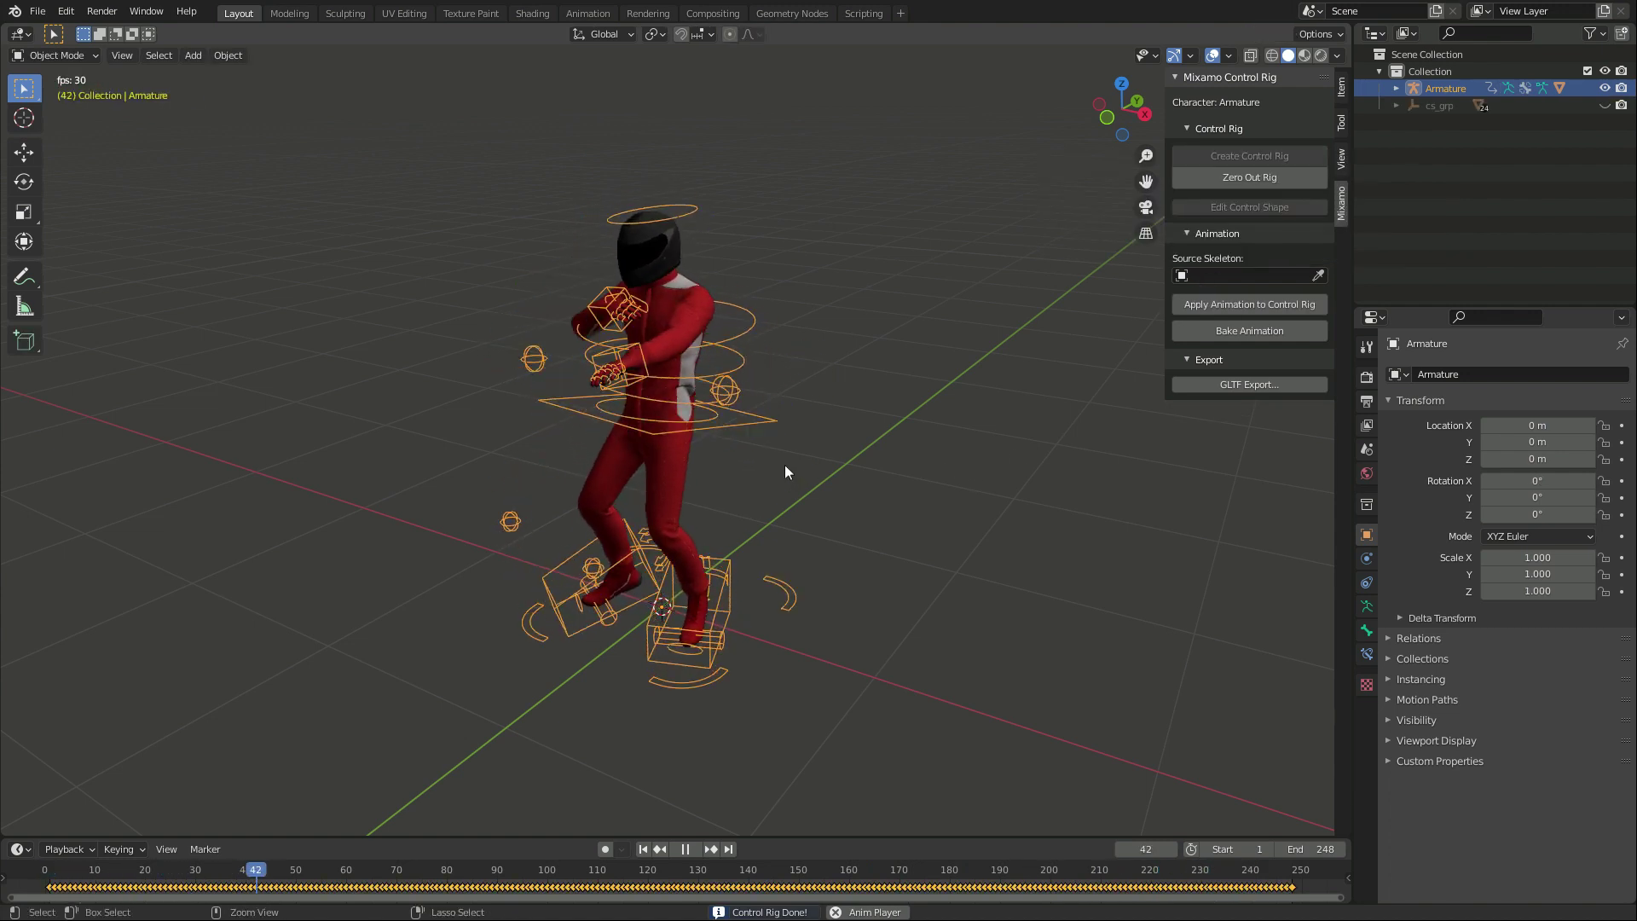
pyautogui.hotkey('ctrl', 'Tab')
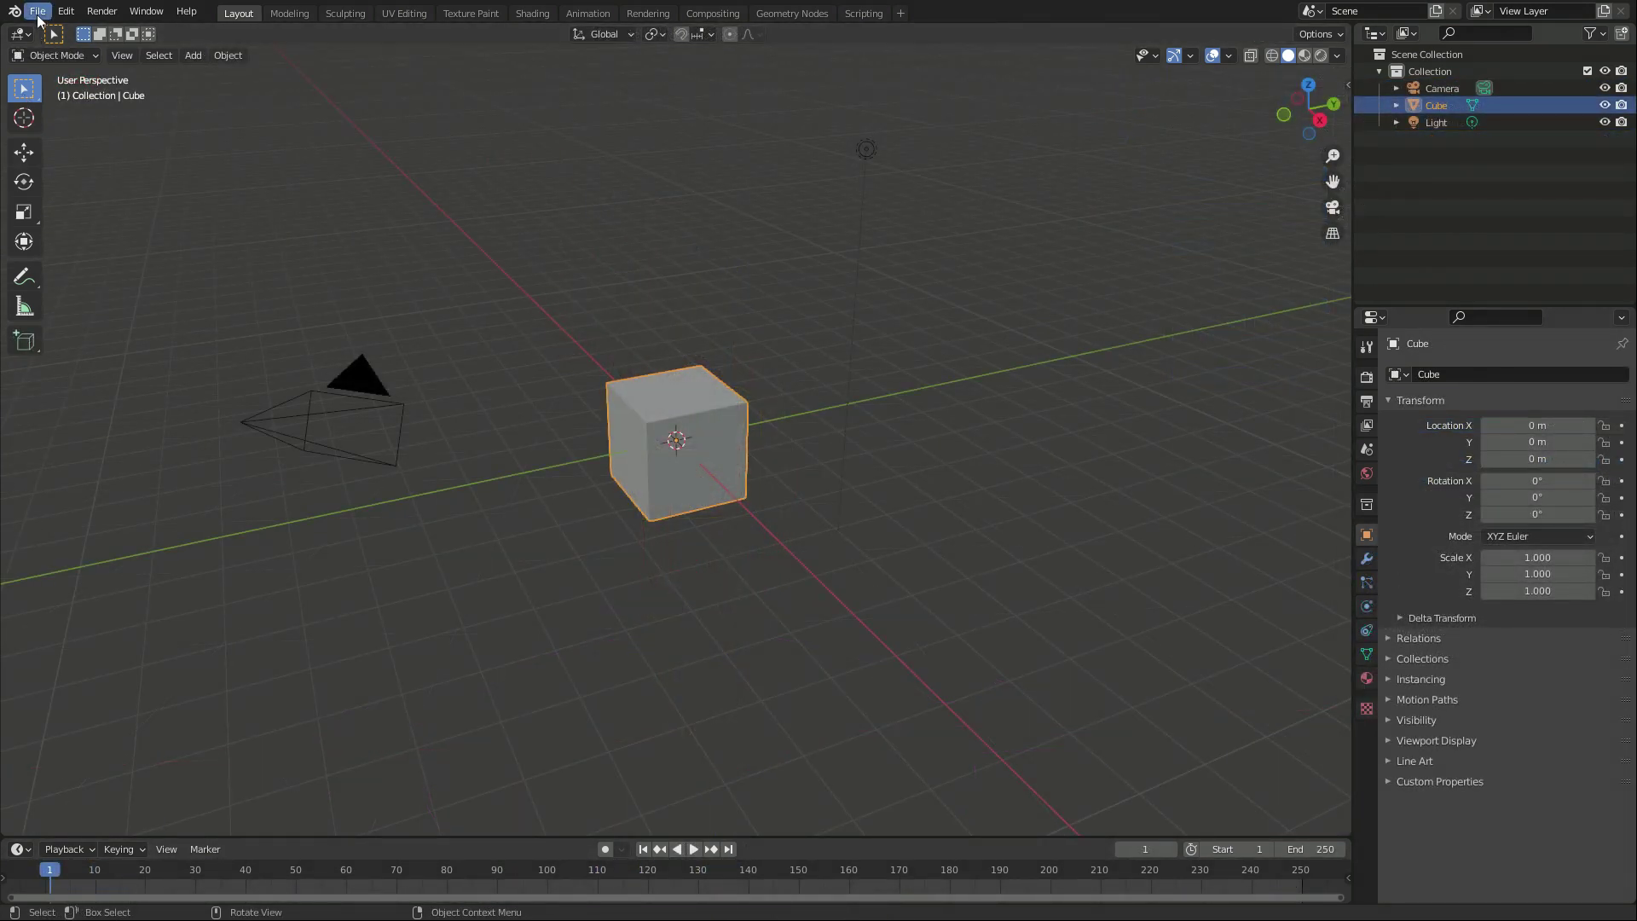
# Step: Choose kachujin_g_rosales.fbx for FBX import with Automatic Bone Orientation and Force Connect Children on
pyautogui.click(37, 11)
pyautogui.moveTo(76, 242)
pyautogui.click(281, 359)
pyautogui.click(672, 224)
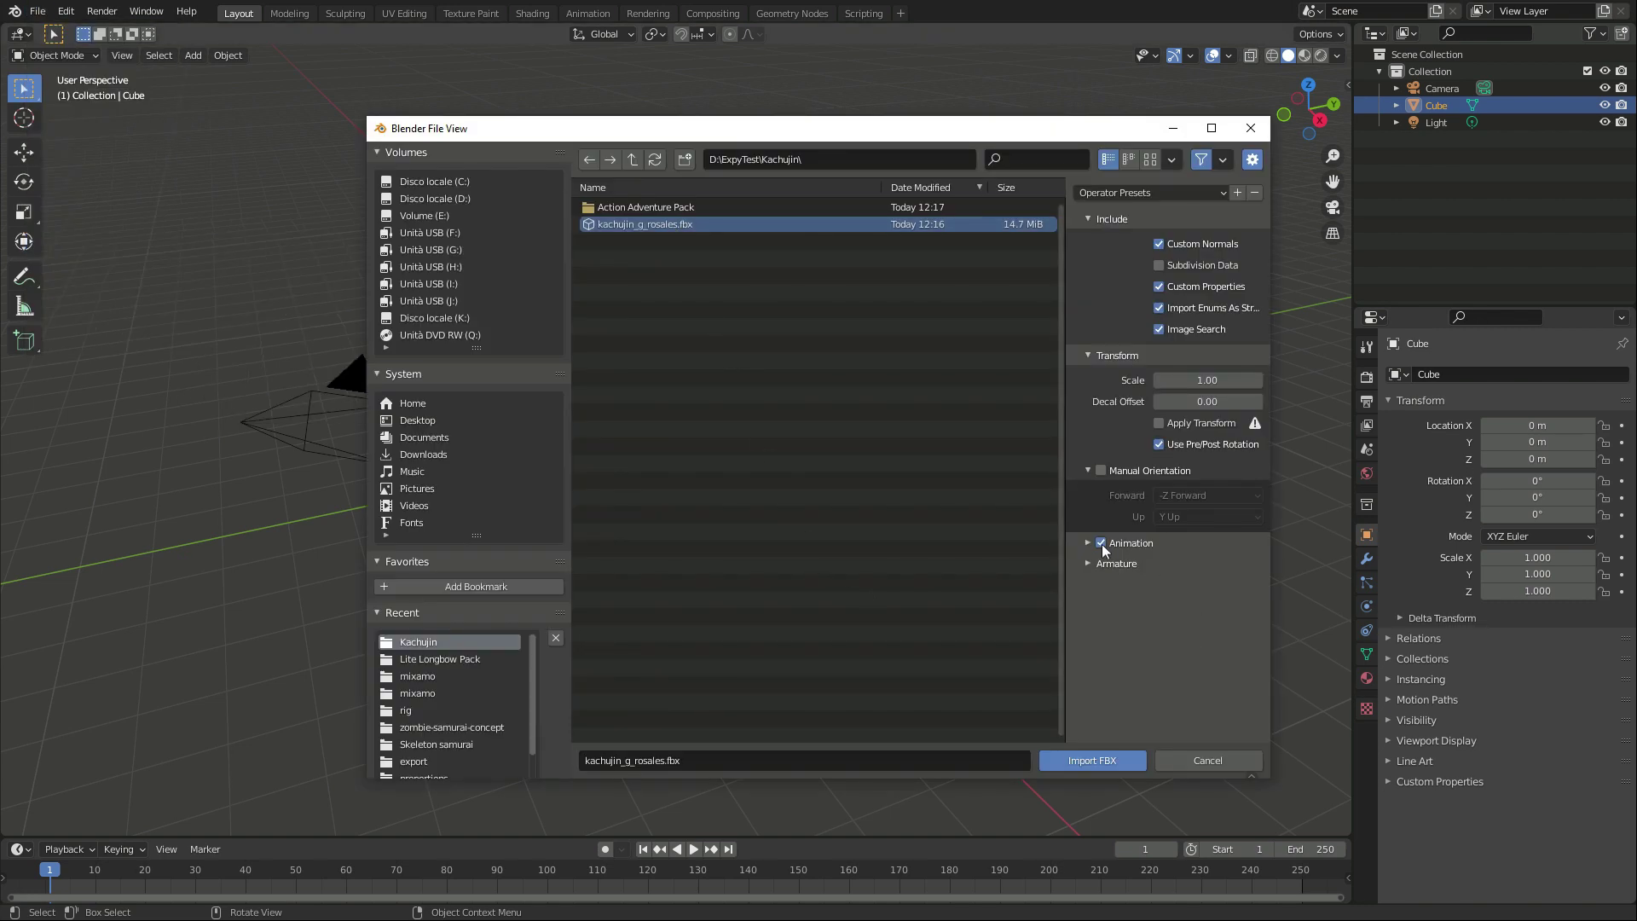
pyautogui.click(1085, 564)
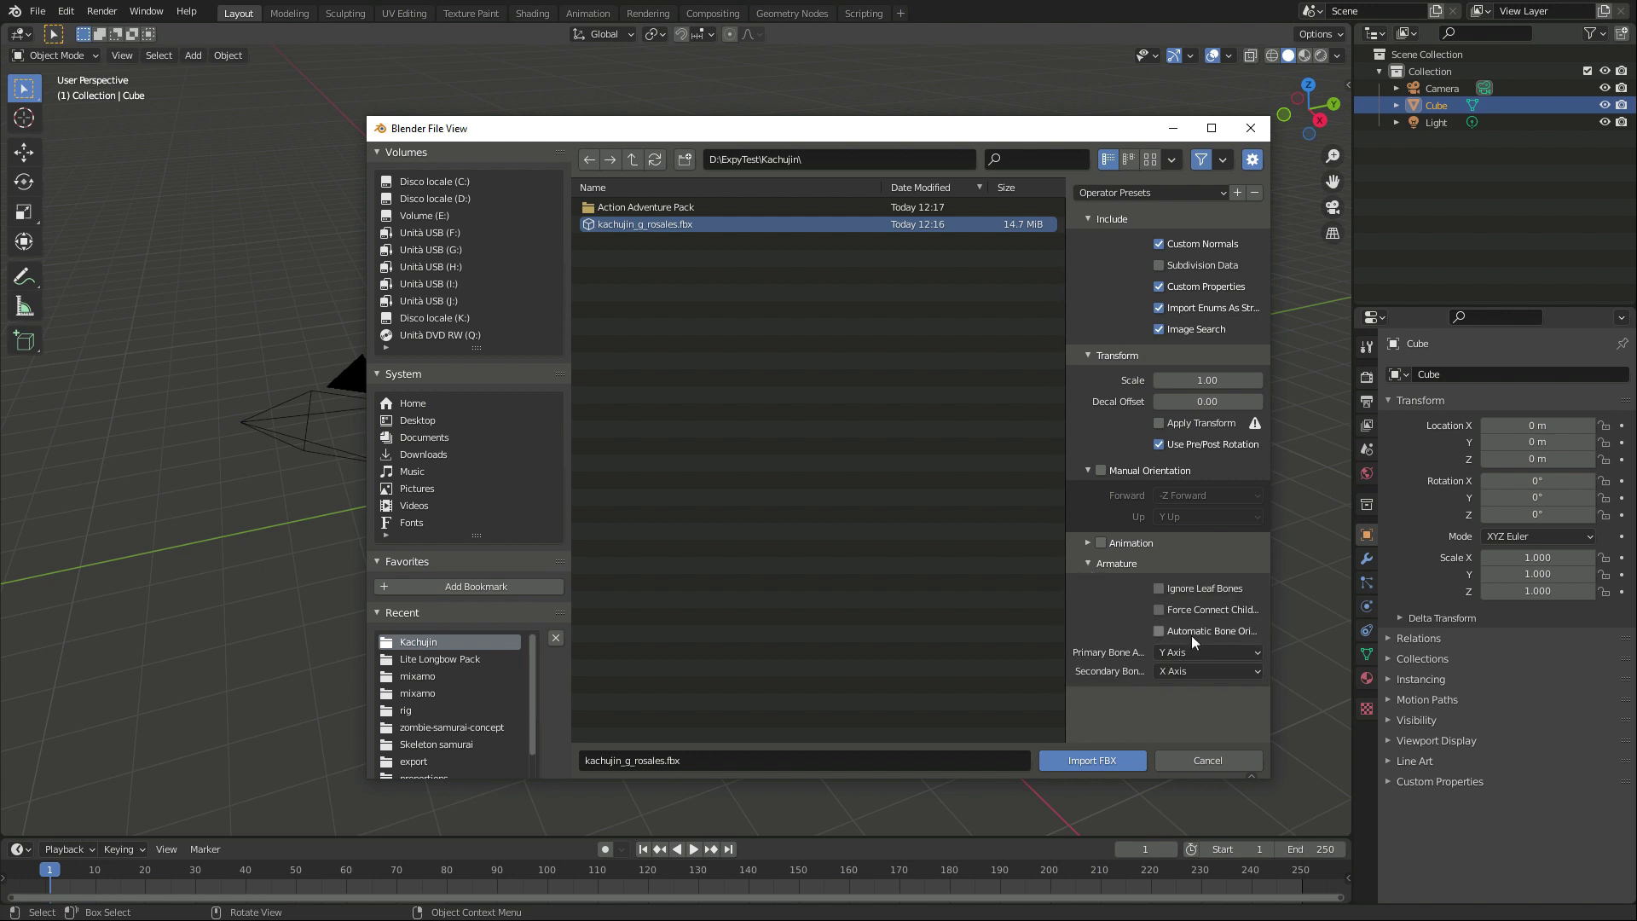
pyautogui.click(1159, 631)
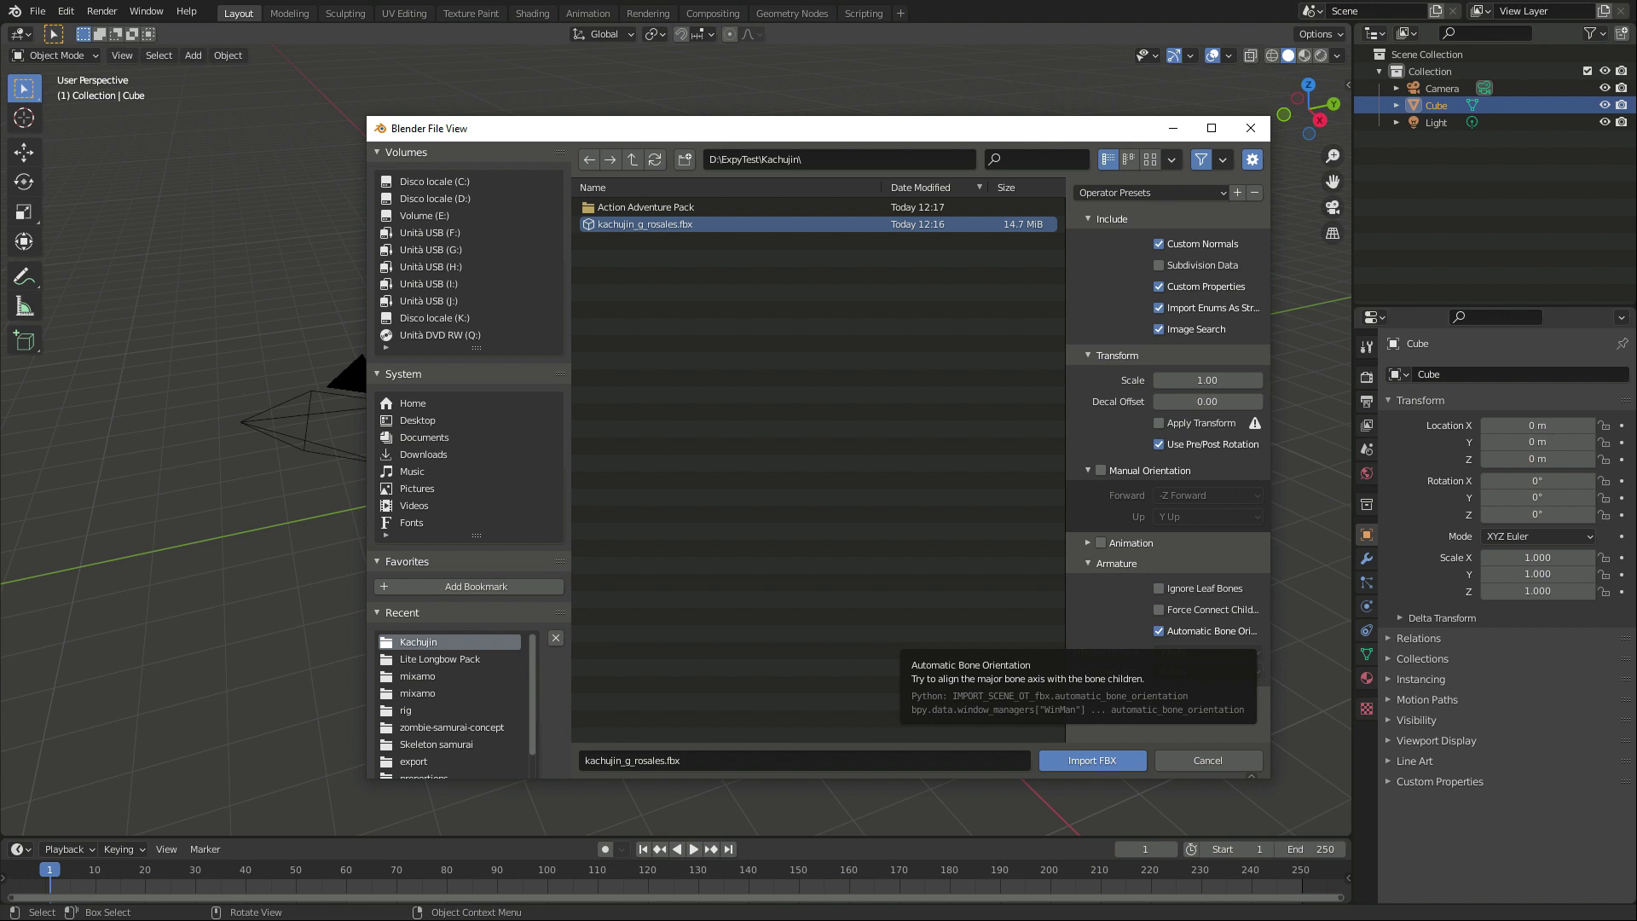
pyautogui.click(1160, 611)
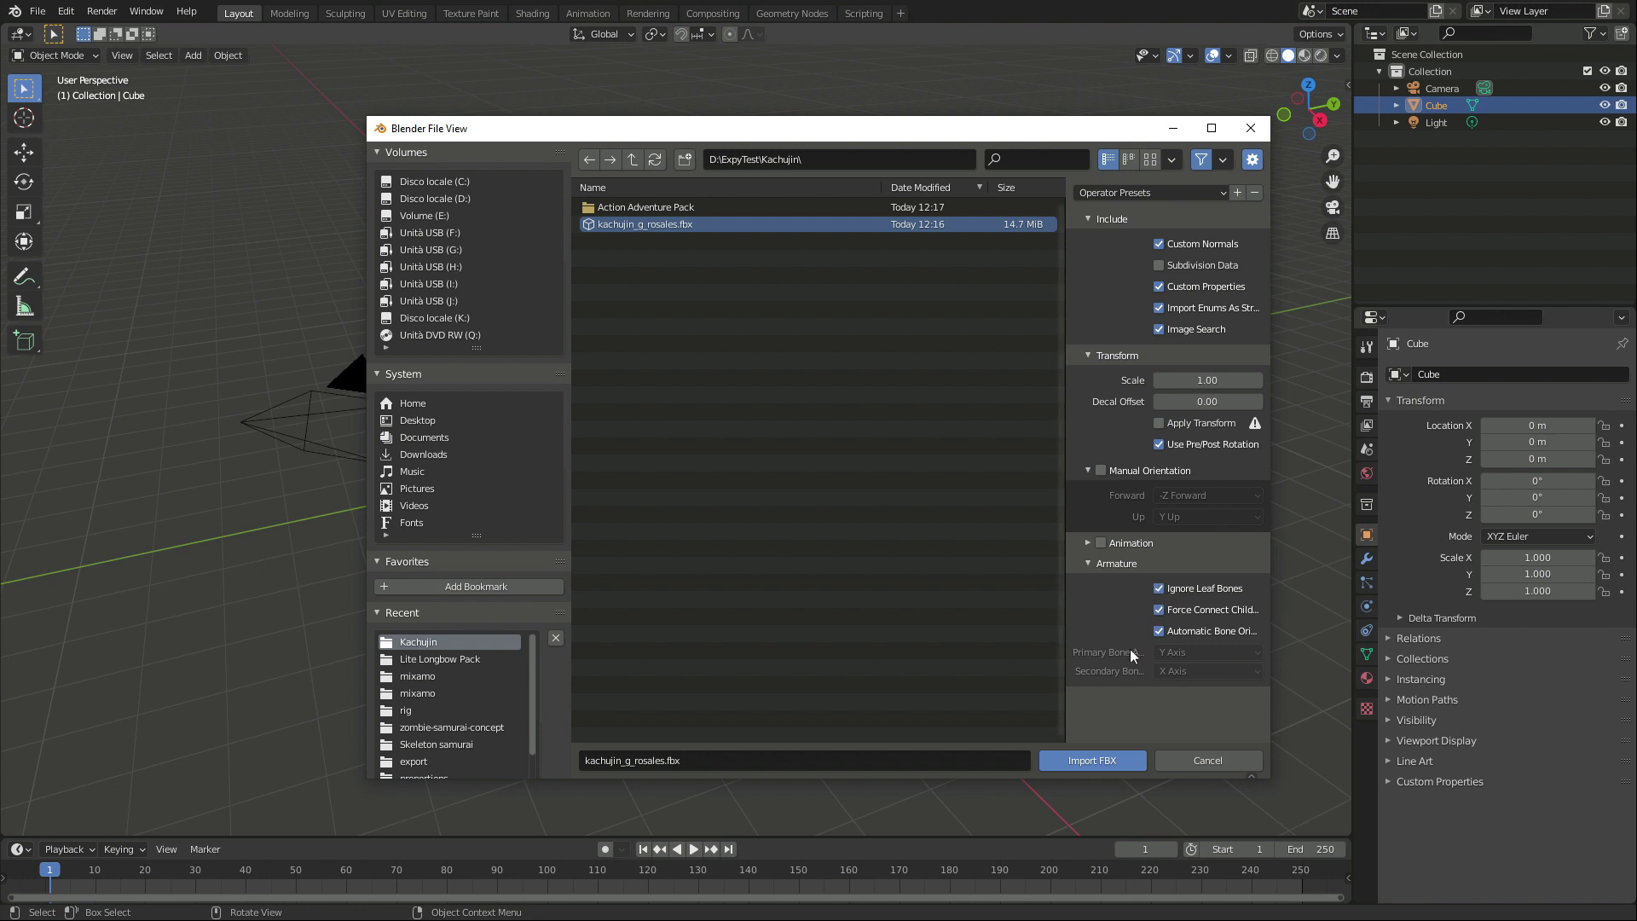
# Step: Import the Kachujin character and switch viewport shading to show textures
pyautogui.click(1088, 761)
pyautogui.click(1339, 54)
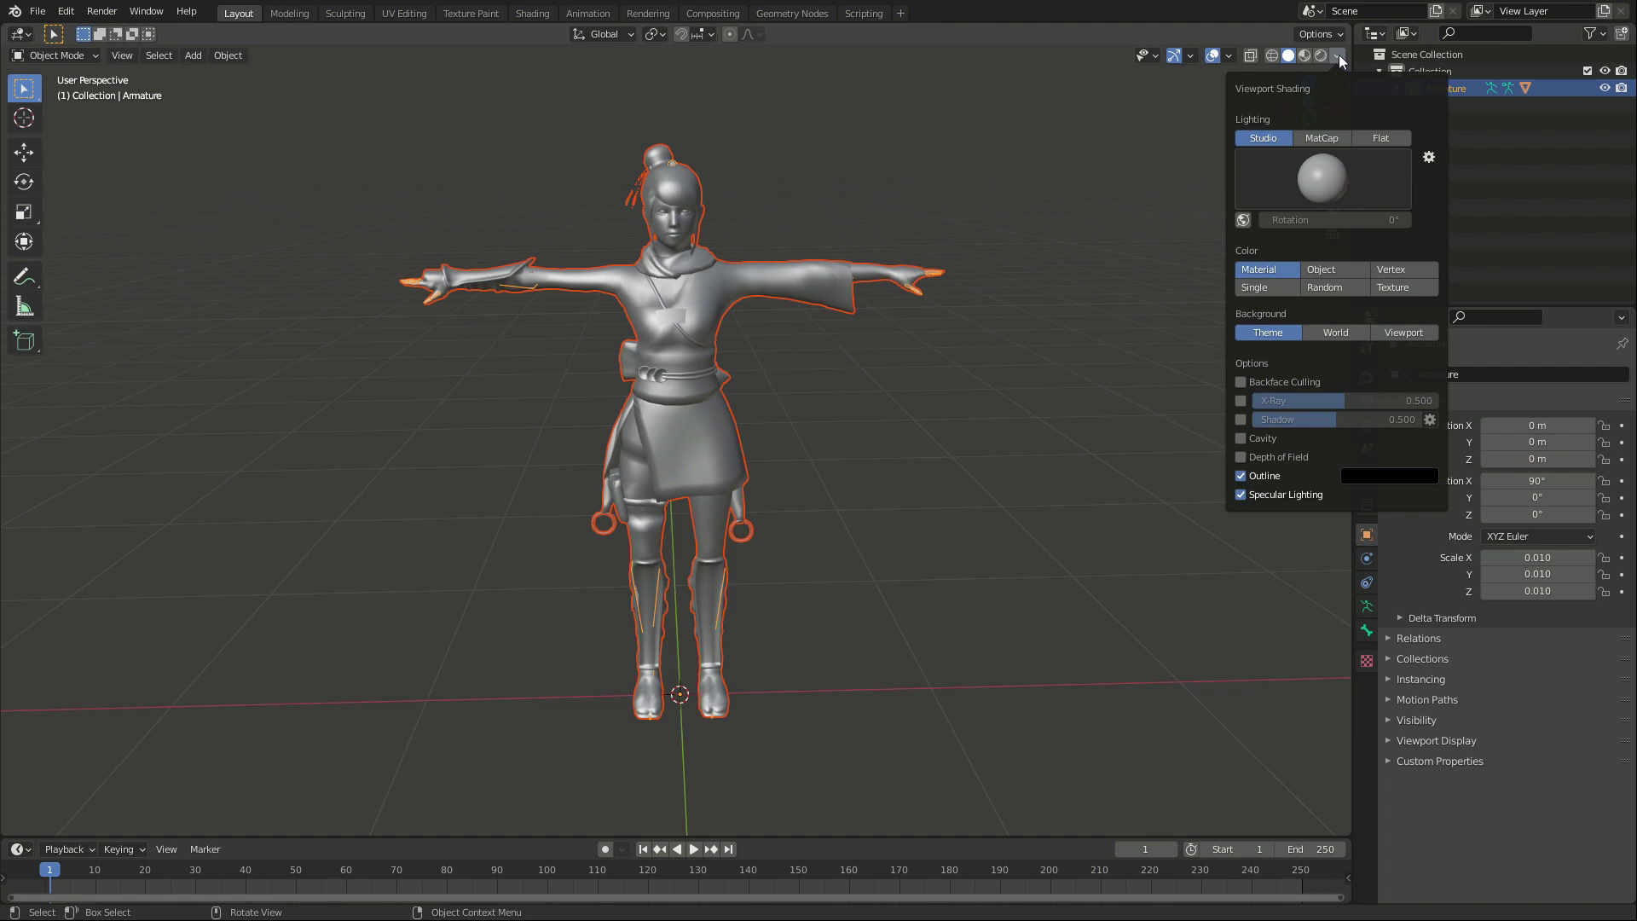
pyautogui.click(1409, 290)
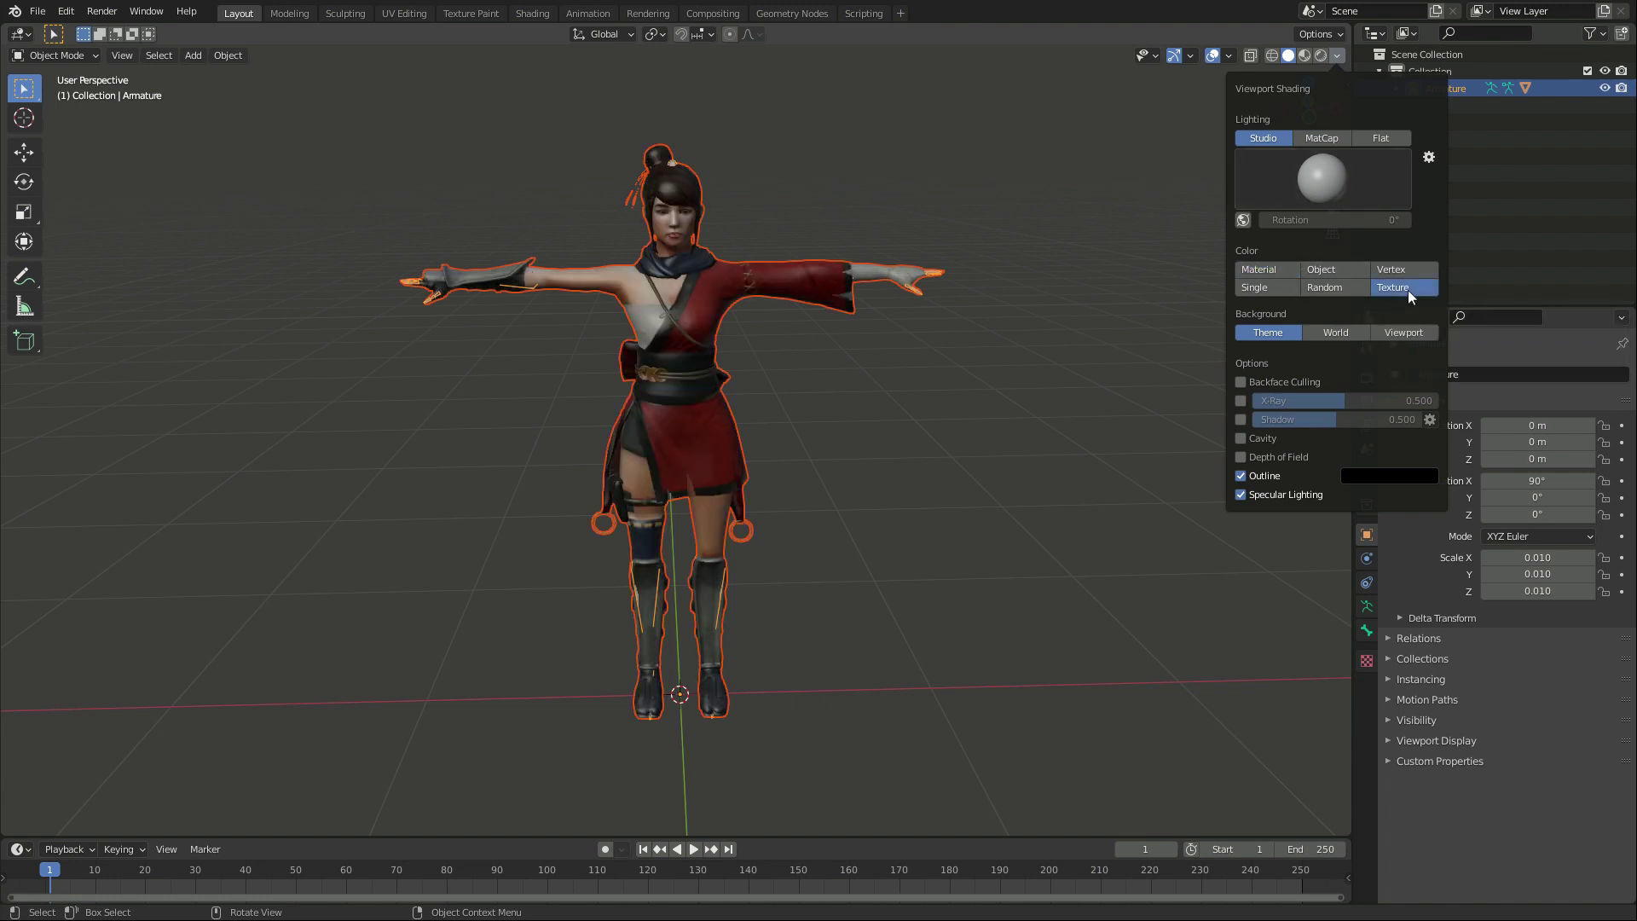
# Step: Apply all transforms to the armature and enter pose mode
pyautogui.click(979, 497)
pyautogui.click(798, 291)
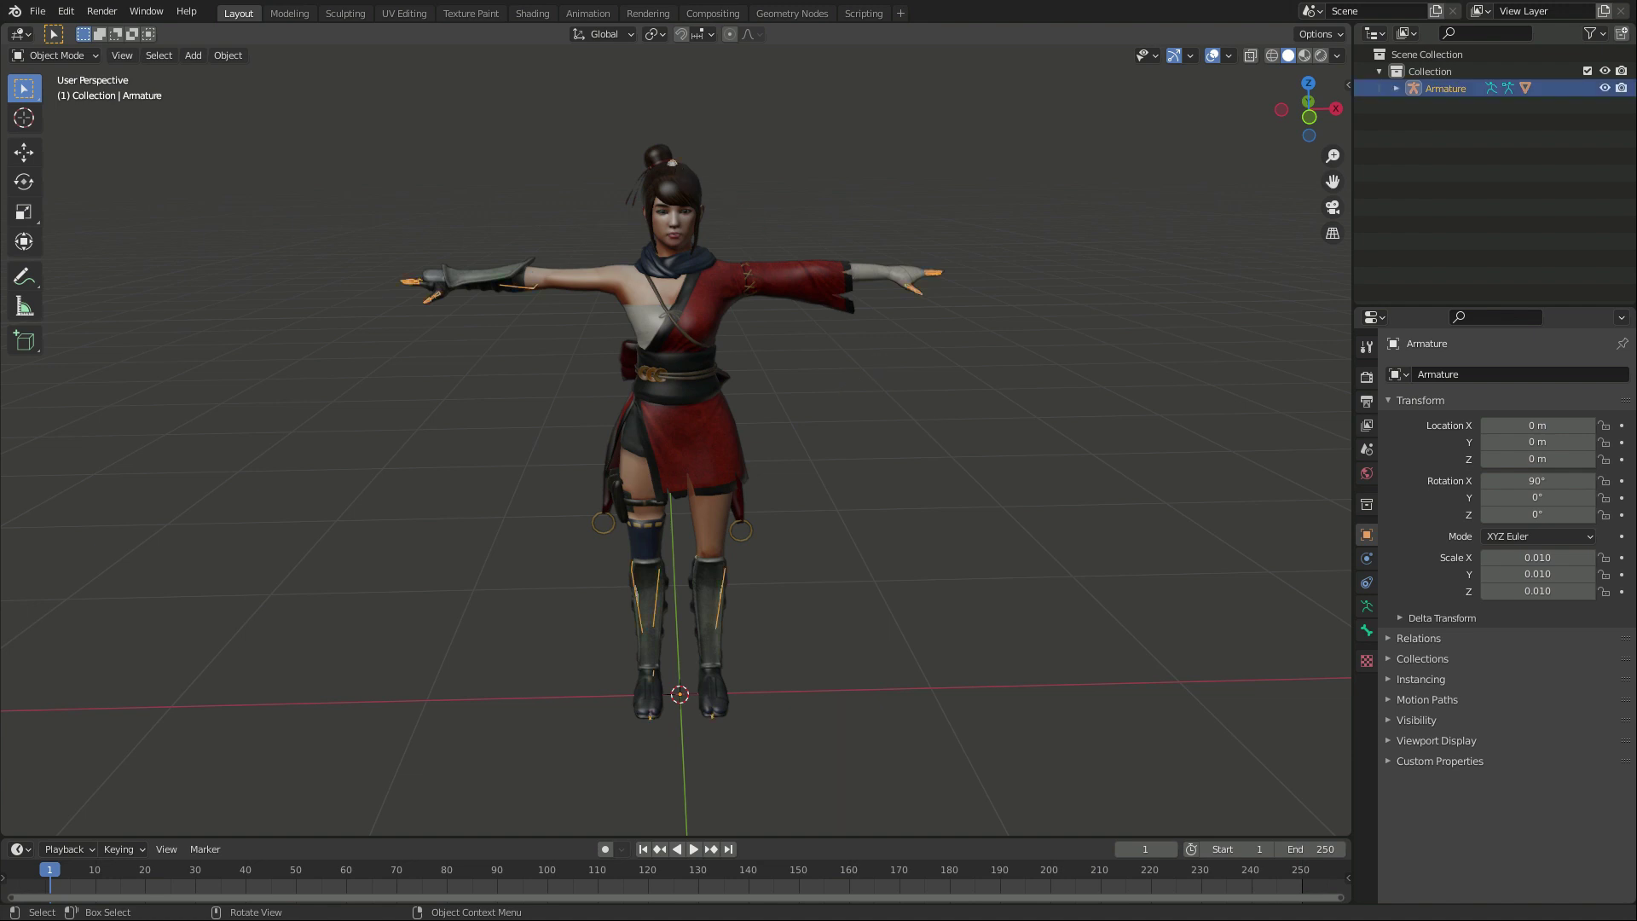
pyautogui.press('n')
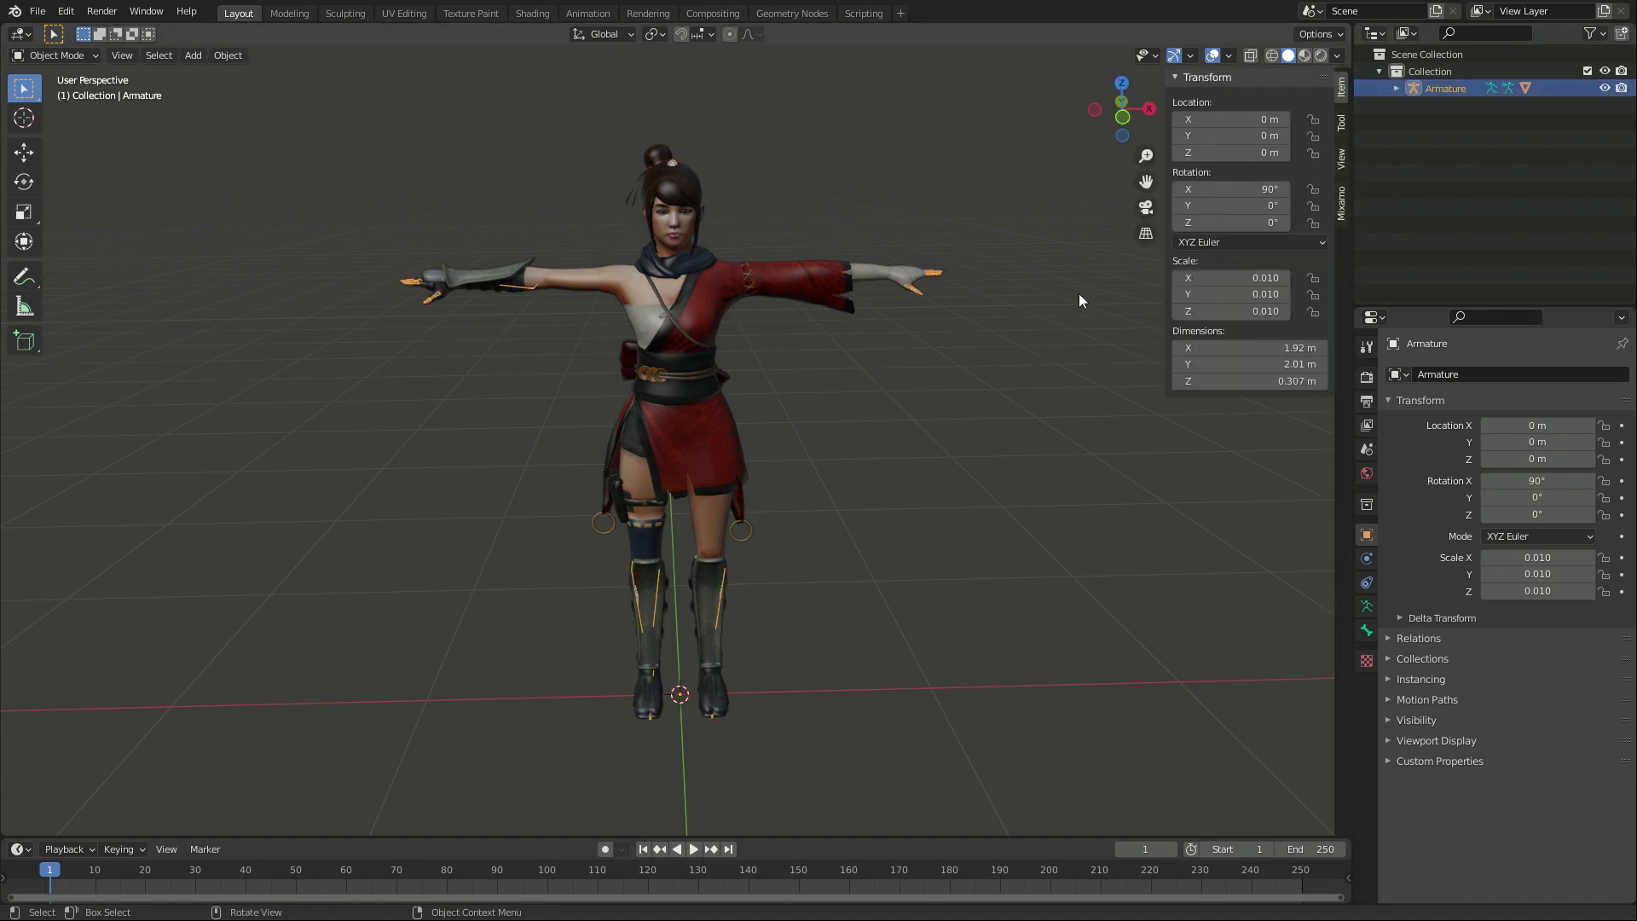
pyautogui.press('a')
pyautogui.hotkey('ctrl', 'a')
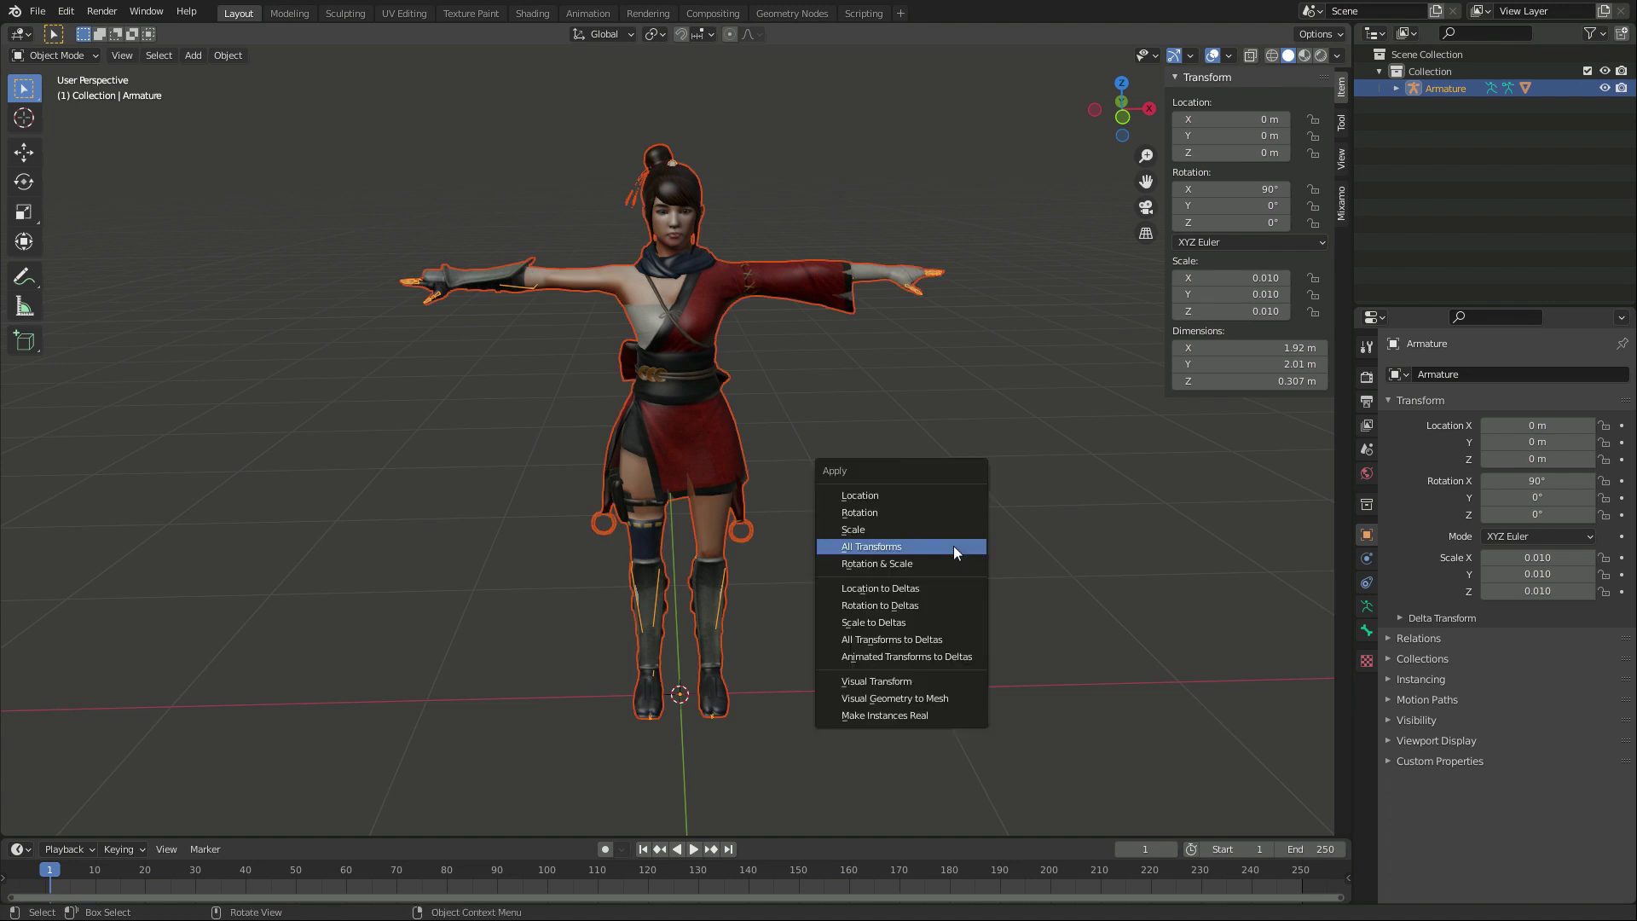
pyautogui.click(953, 546)
pyautogui.hotkey('ctrl', 'Tab')
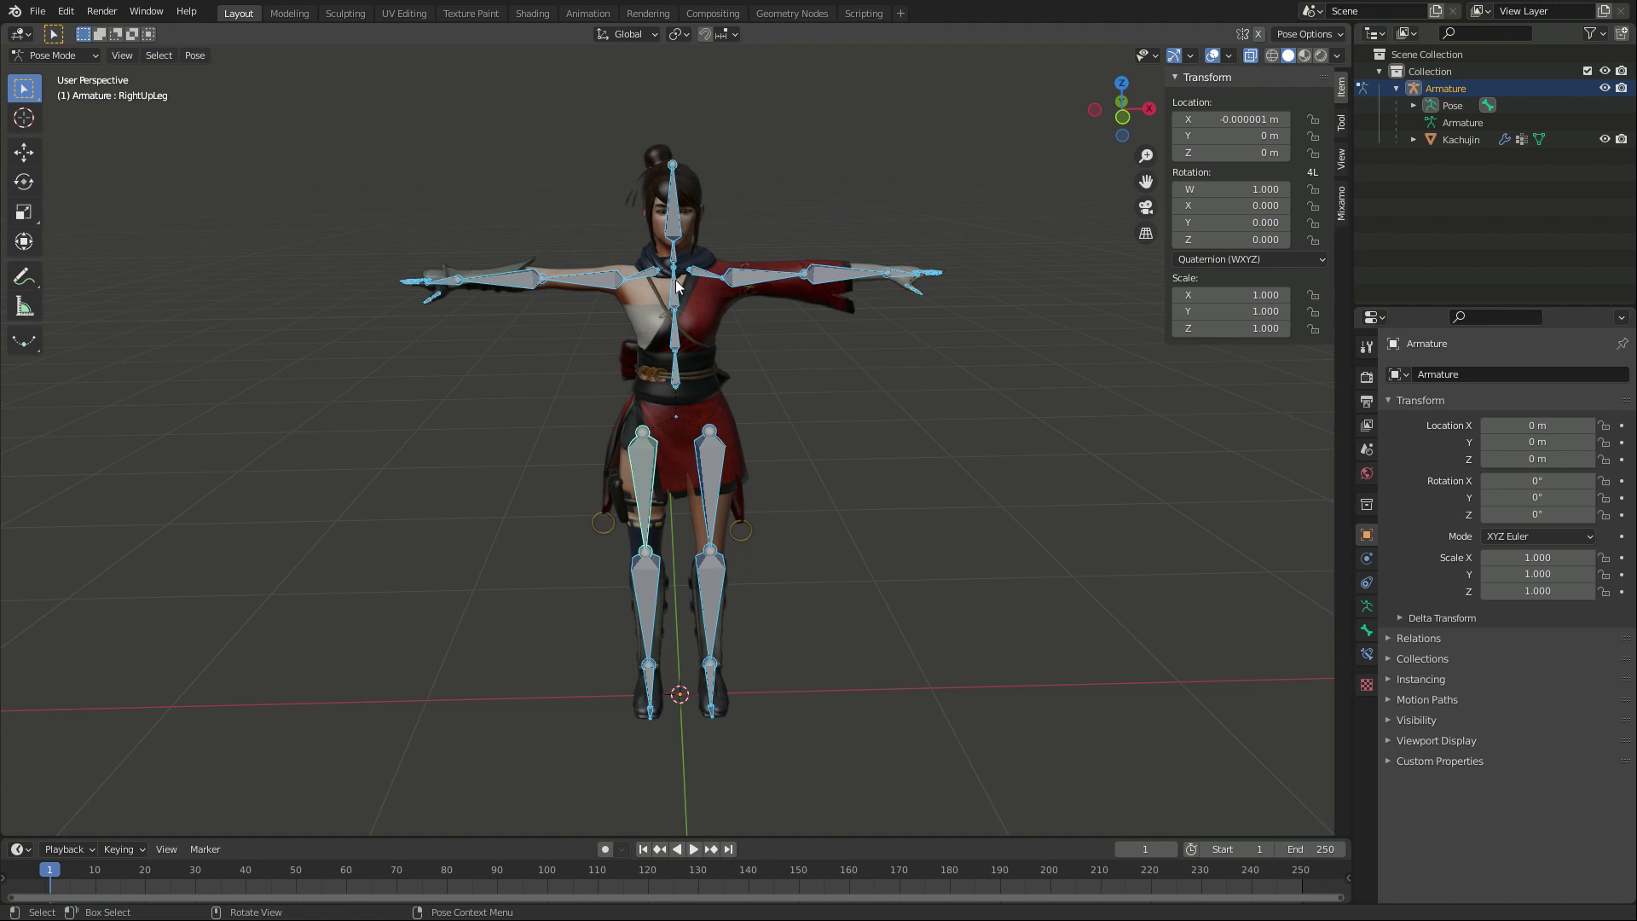
# Step: Extract a metarig from the armature with Mixamo as the source rig type
pyautogui.rightClick(795, 413)
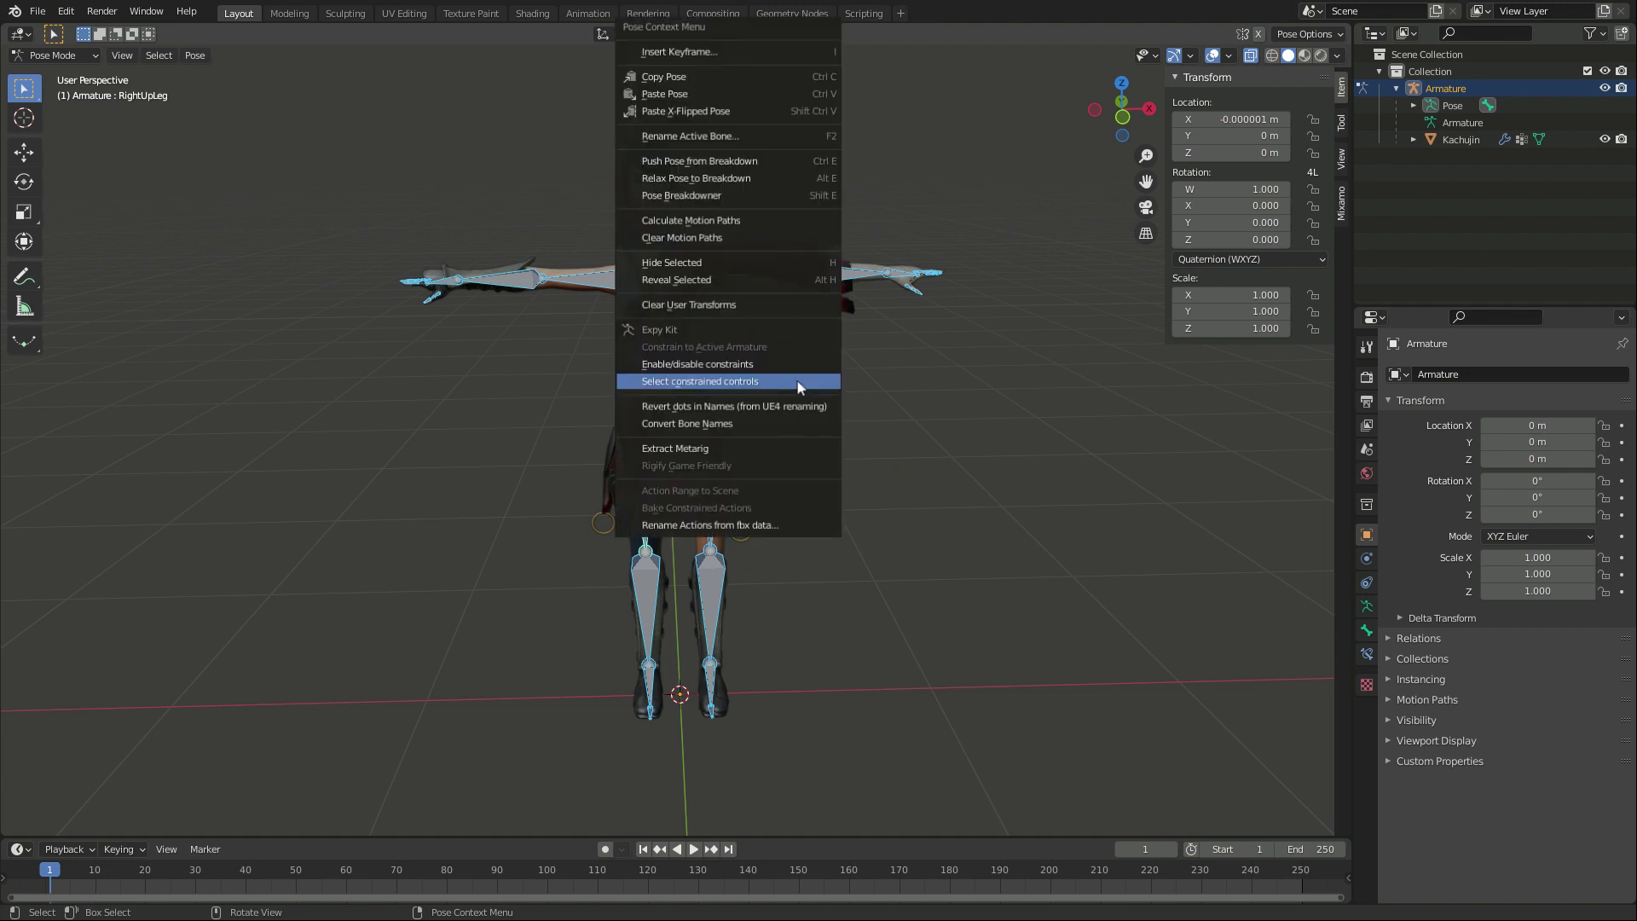
pyautogui.click(783, 449)
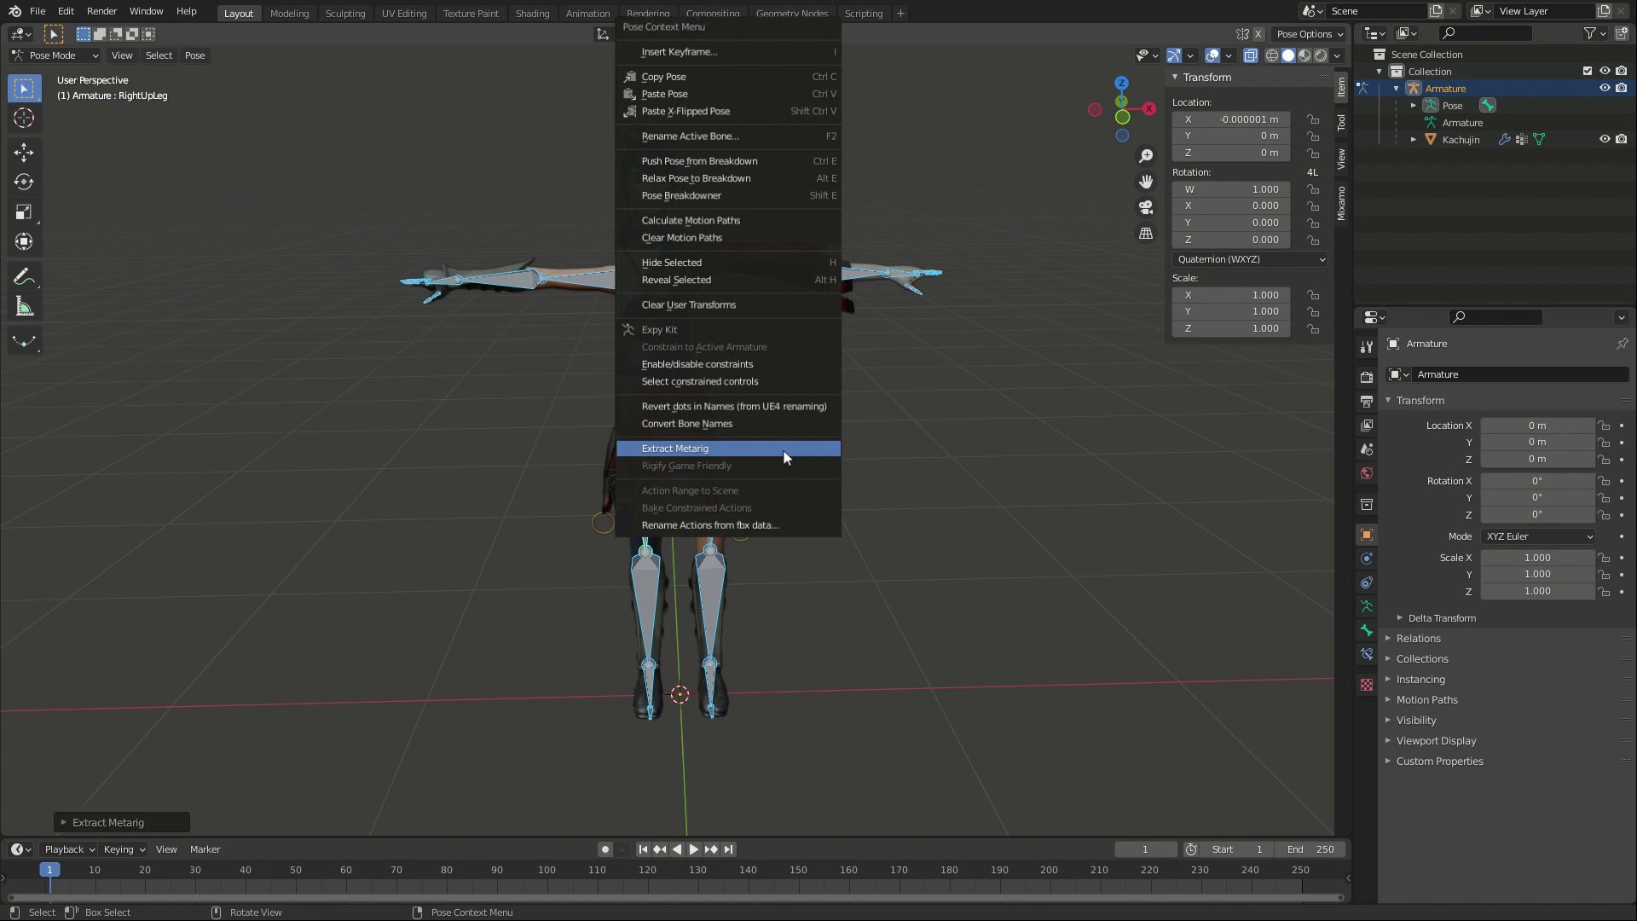
pyautogui.click(63, 821)
pyautogui.click(192, 705)
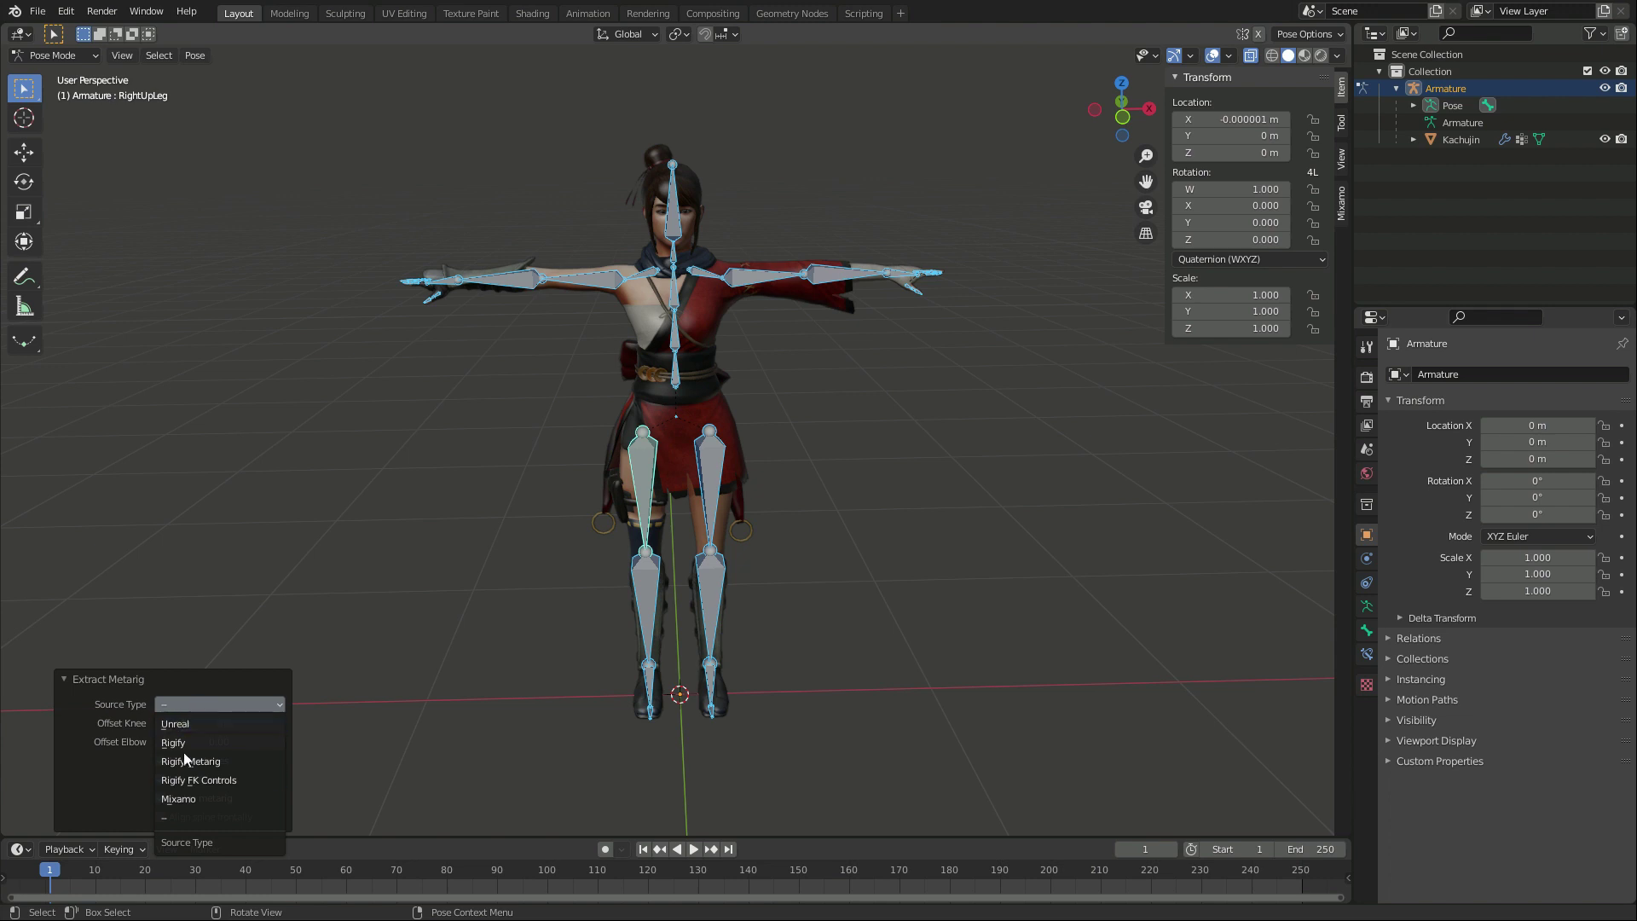
pyautogui.click(196, 798)
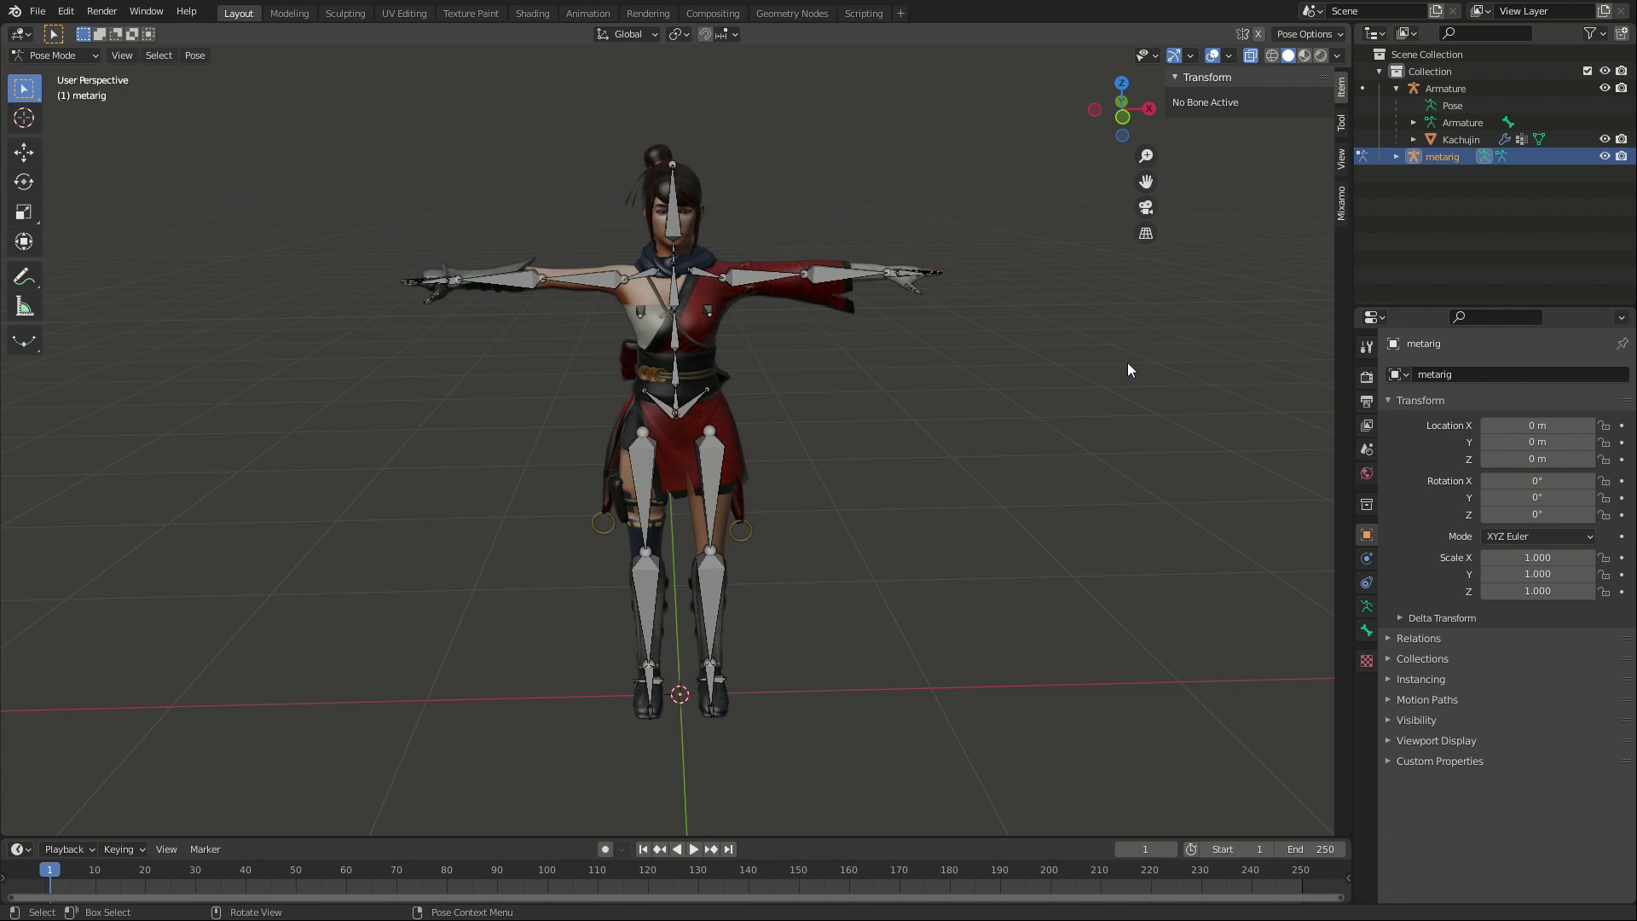
# Step: Move the metarig aside along X, generate the Rigify rig, and hide the metarig
pyautogui.hotkey('ctrl', 'Tab')
pyautogui.press('g')
pyautogui.press('x')
pyautogui.click(310, 449)
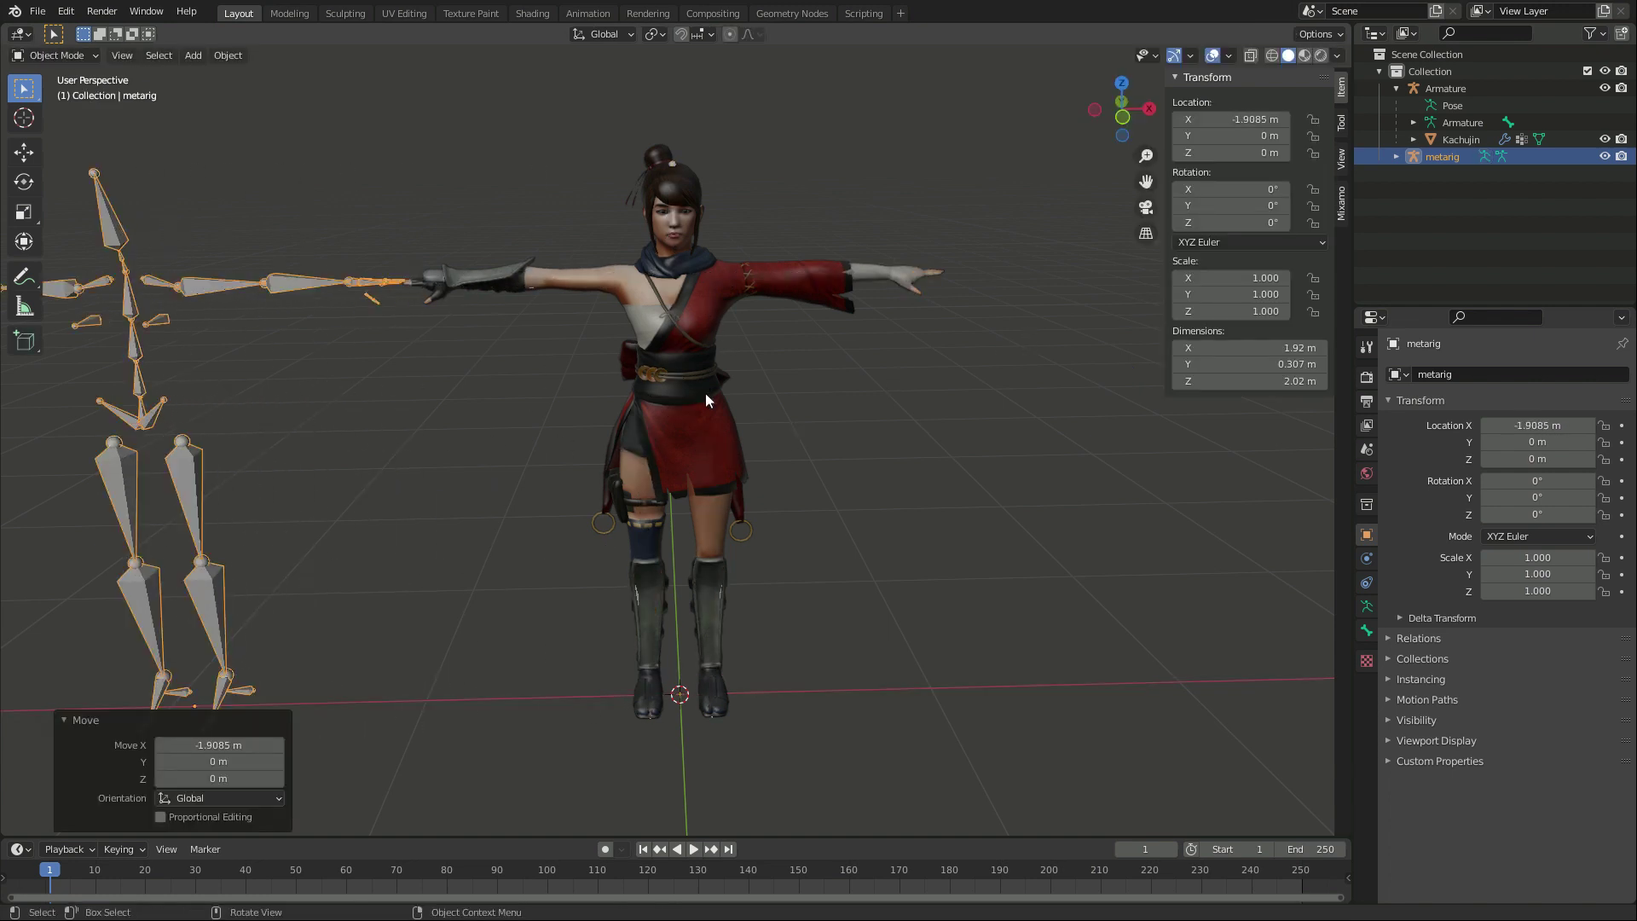
pyautogui.click(1367, 606)
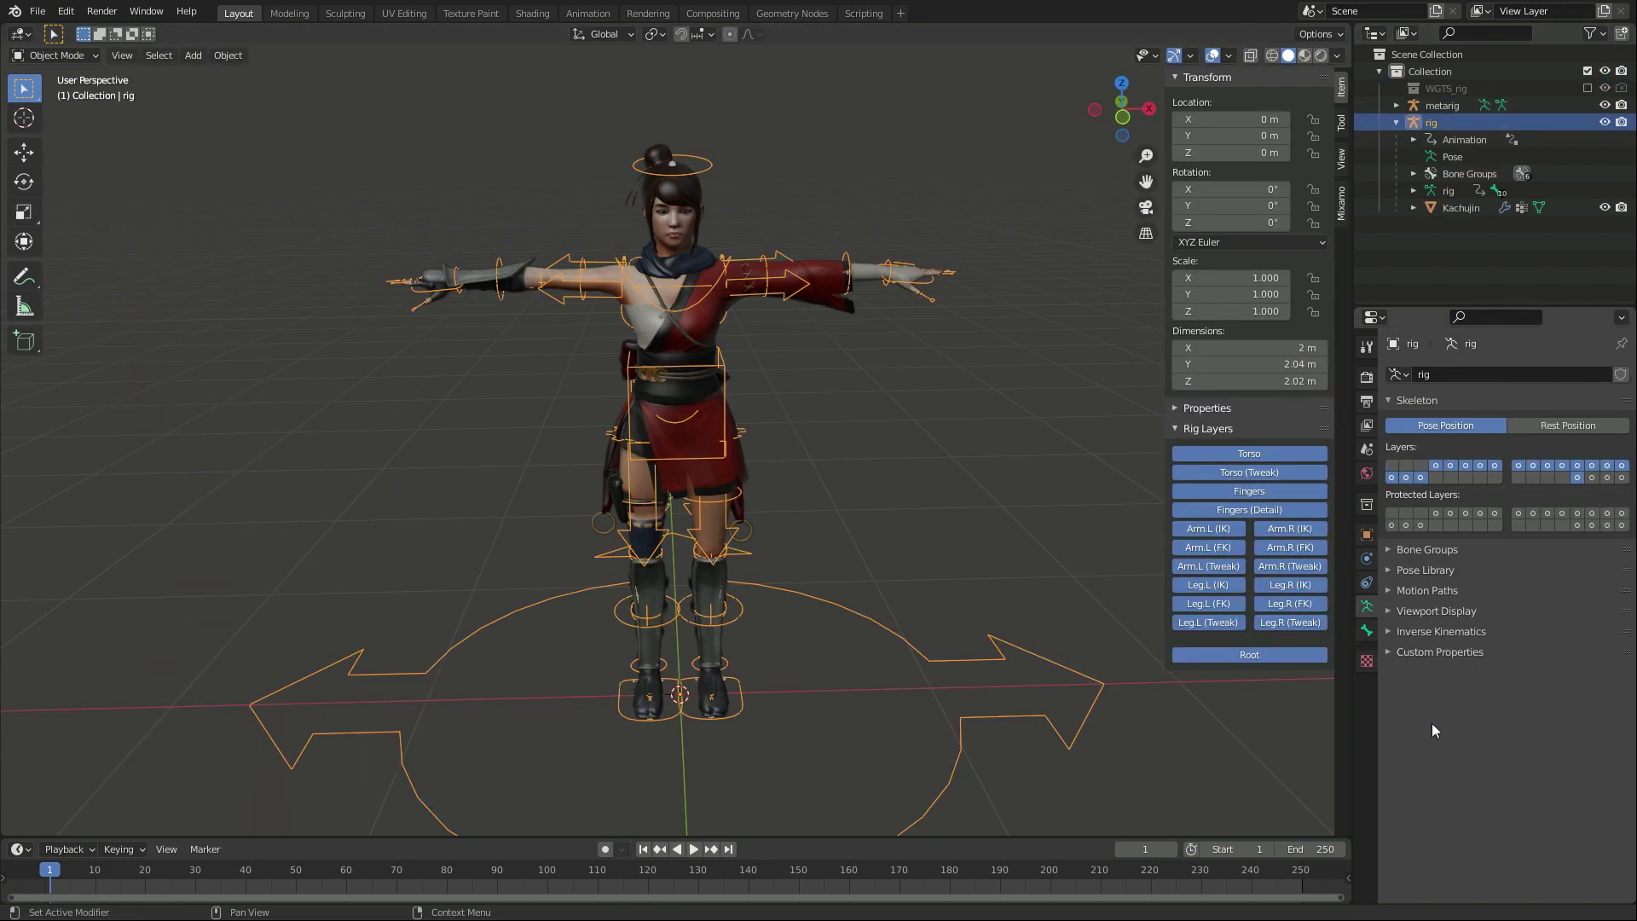
pyautogui.click(1605, 105)
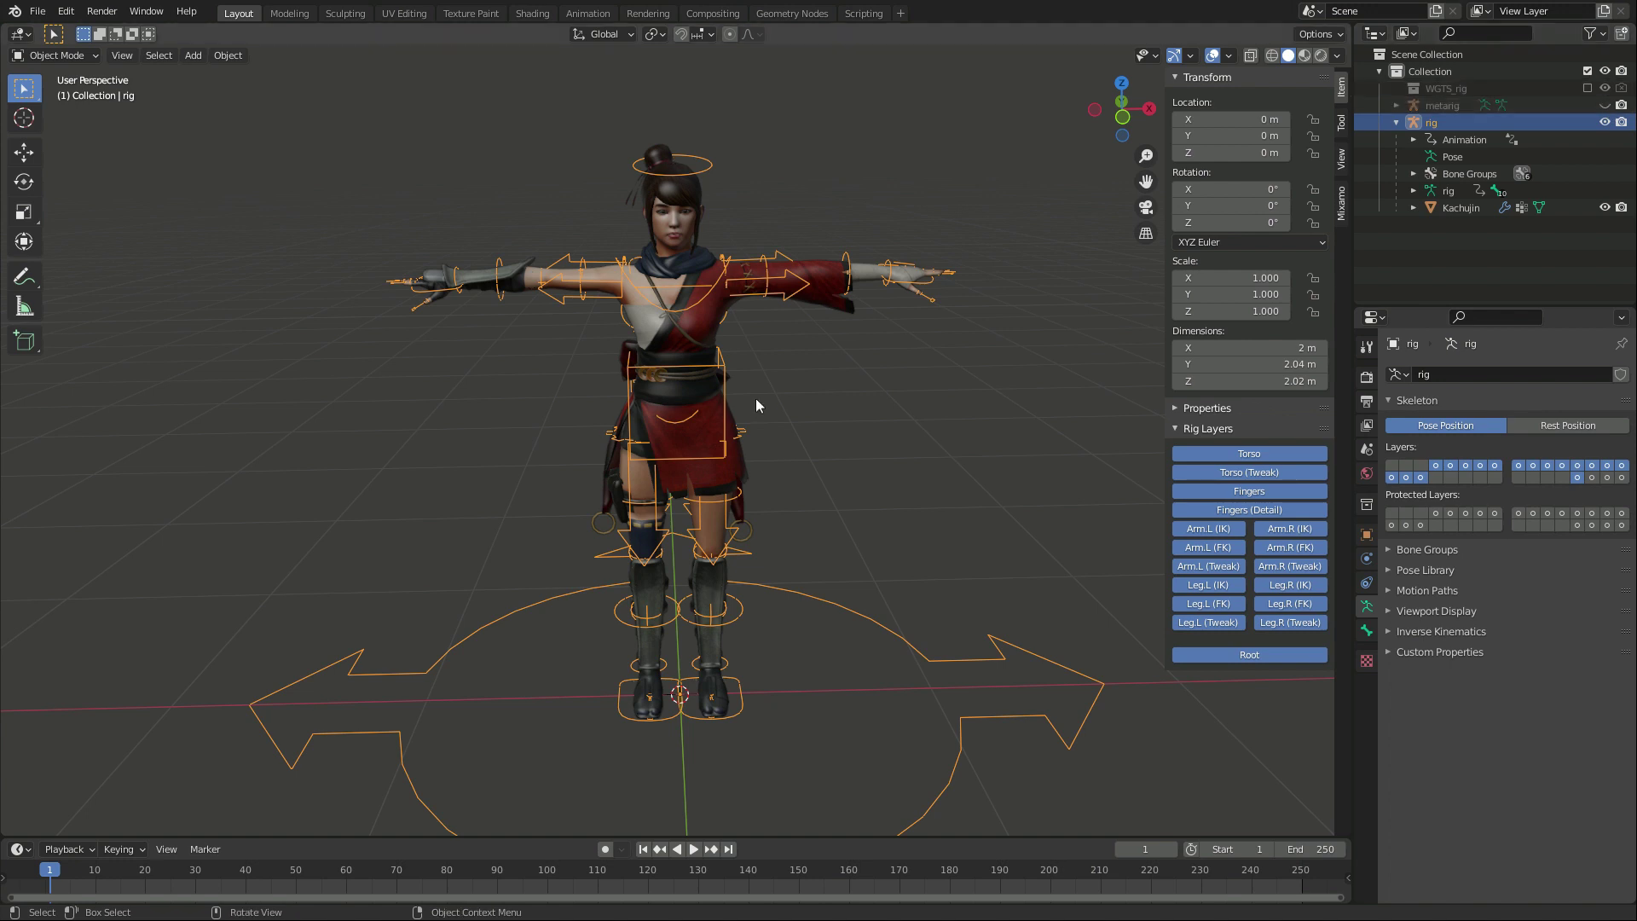
# Step: Test-pose the rig by lowering the right hand IK control and rotating the hips
pyautogui.hotkey('ctrl', 'Tab')
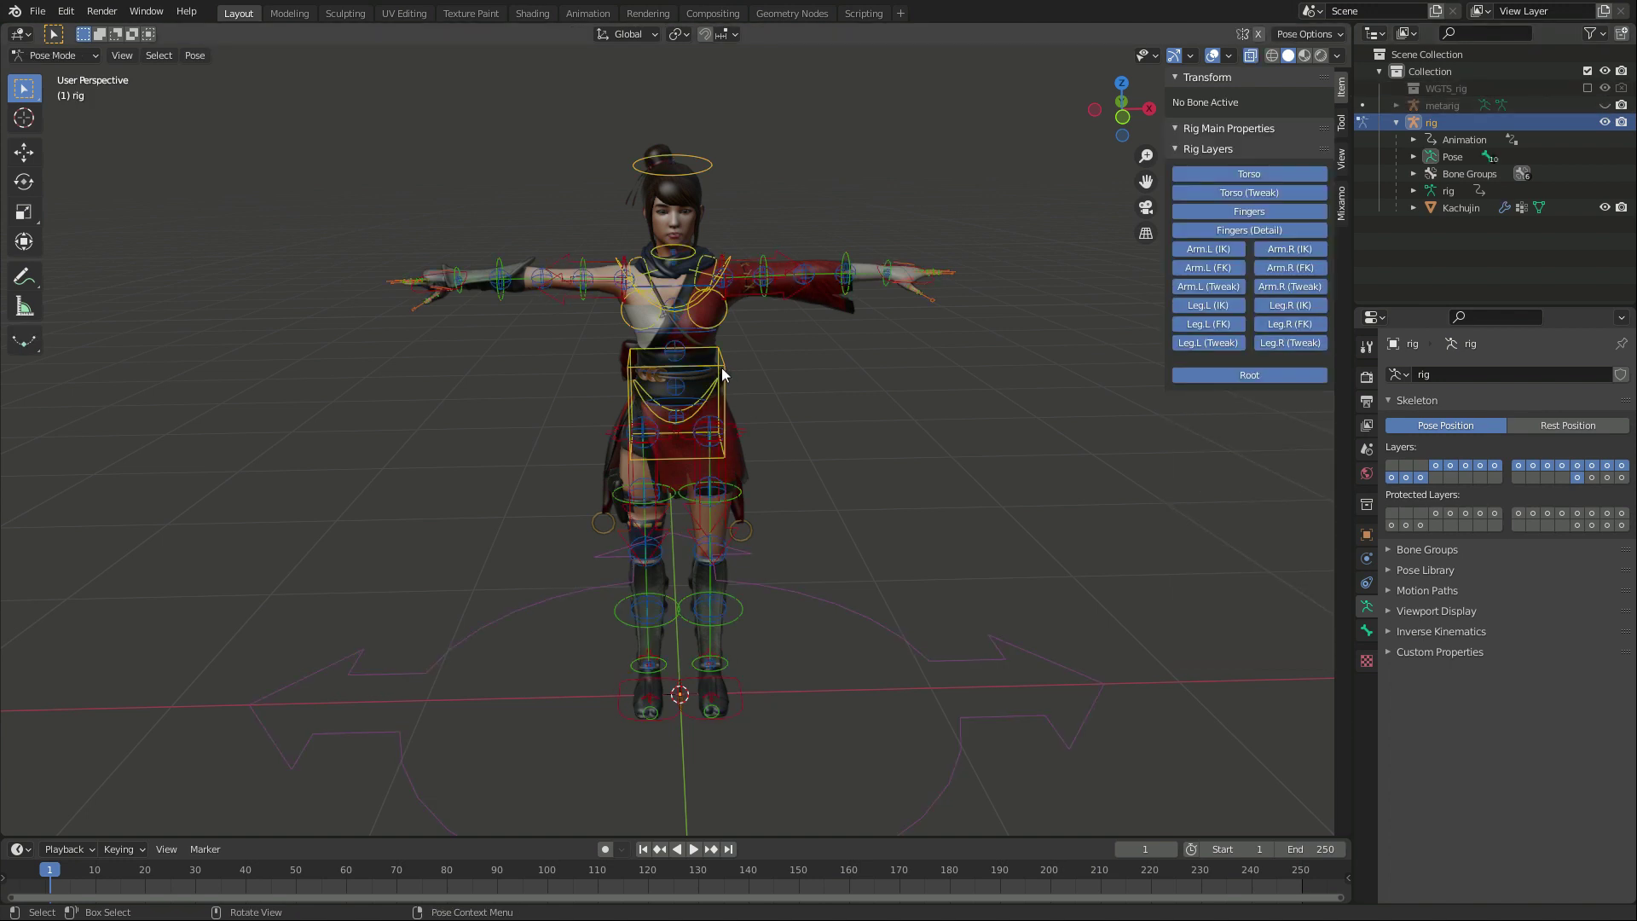
pyautogui.click(426, 281)
pyautogui.press('g')
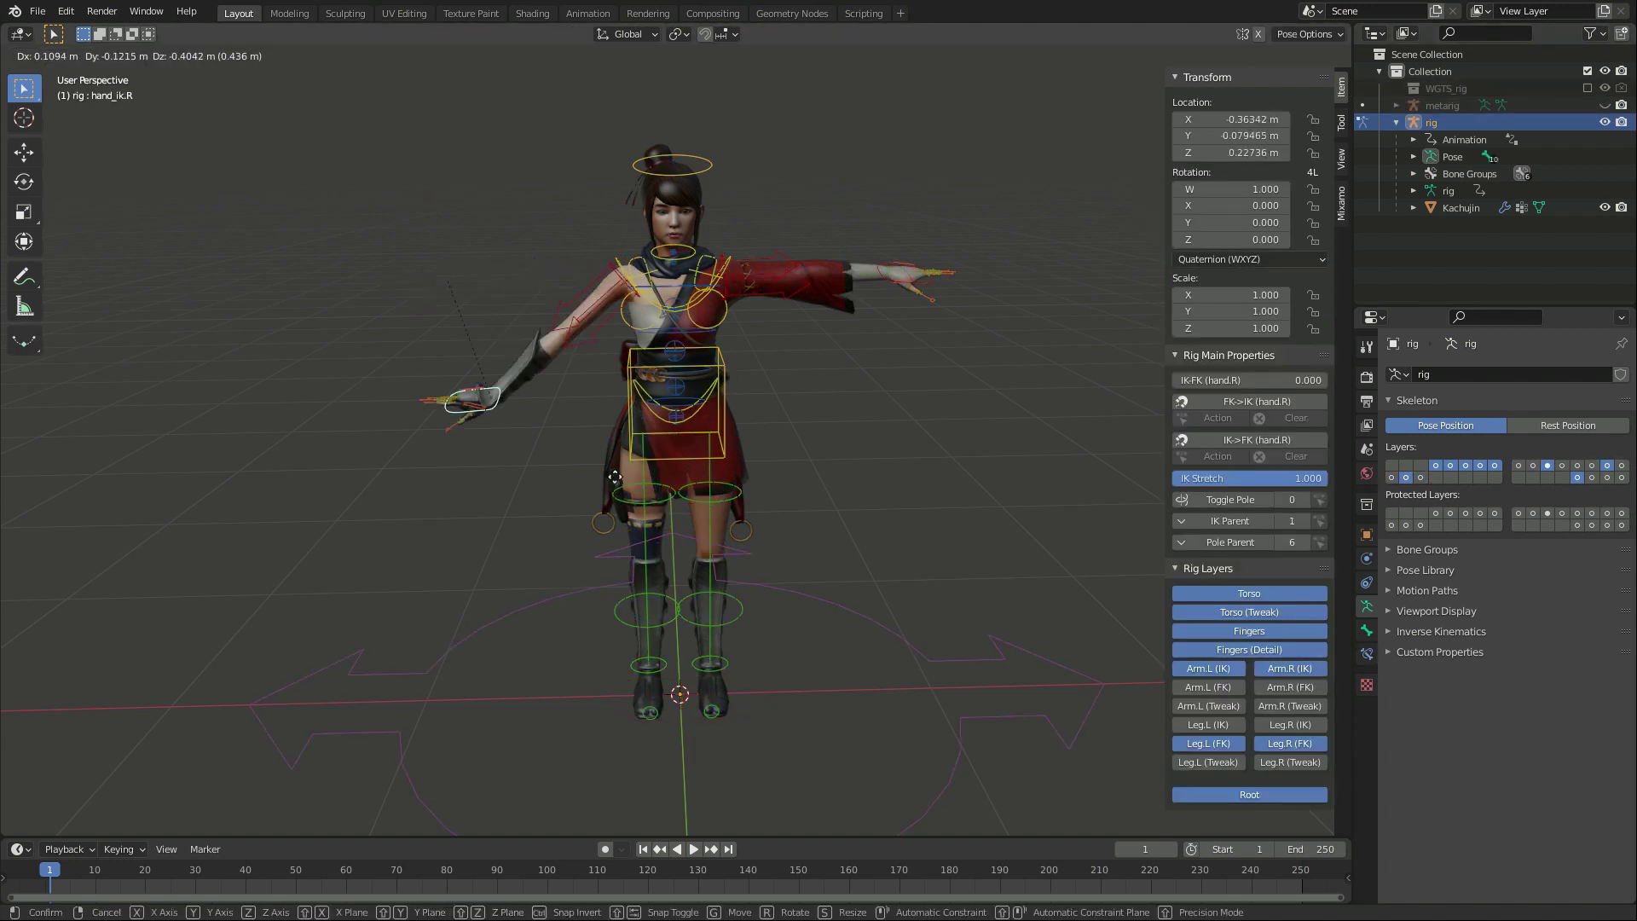
pyautogui.click(597, 461)
pyautogui.click(939, 275)
pyautogui.press('g')
pyautogui.rightClick(862, 465)
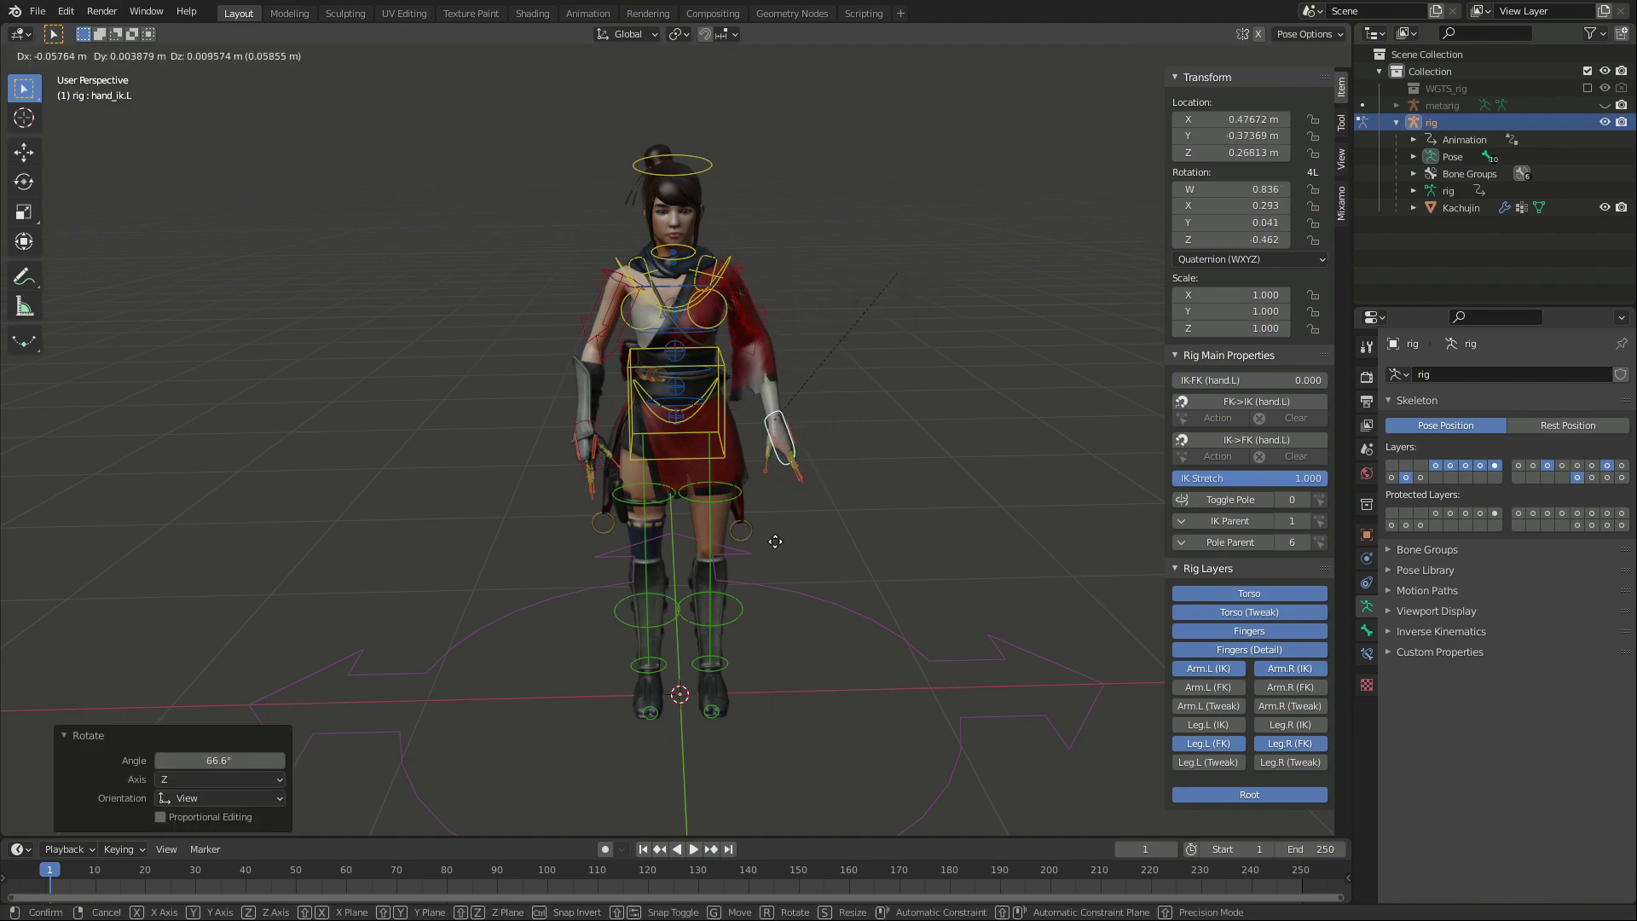
pyautogui.click(706, 234)
pyautogui.press('r')
pyautogui.press('r')
pyautogui.click(595, 441)
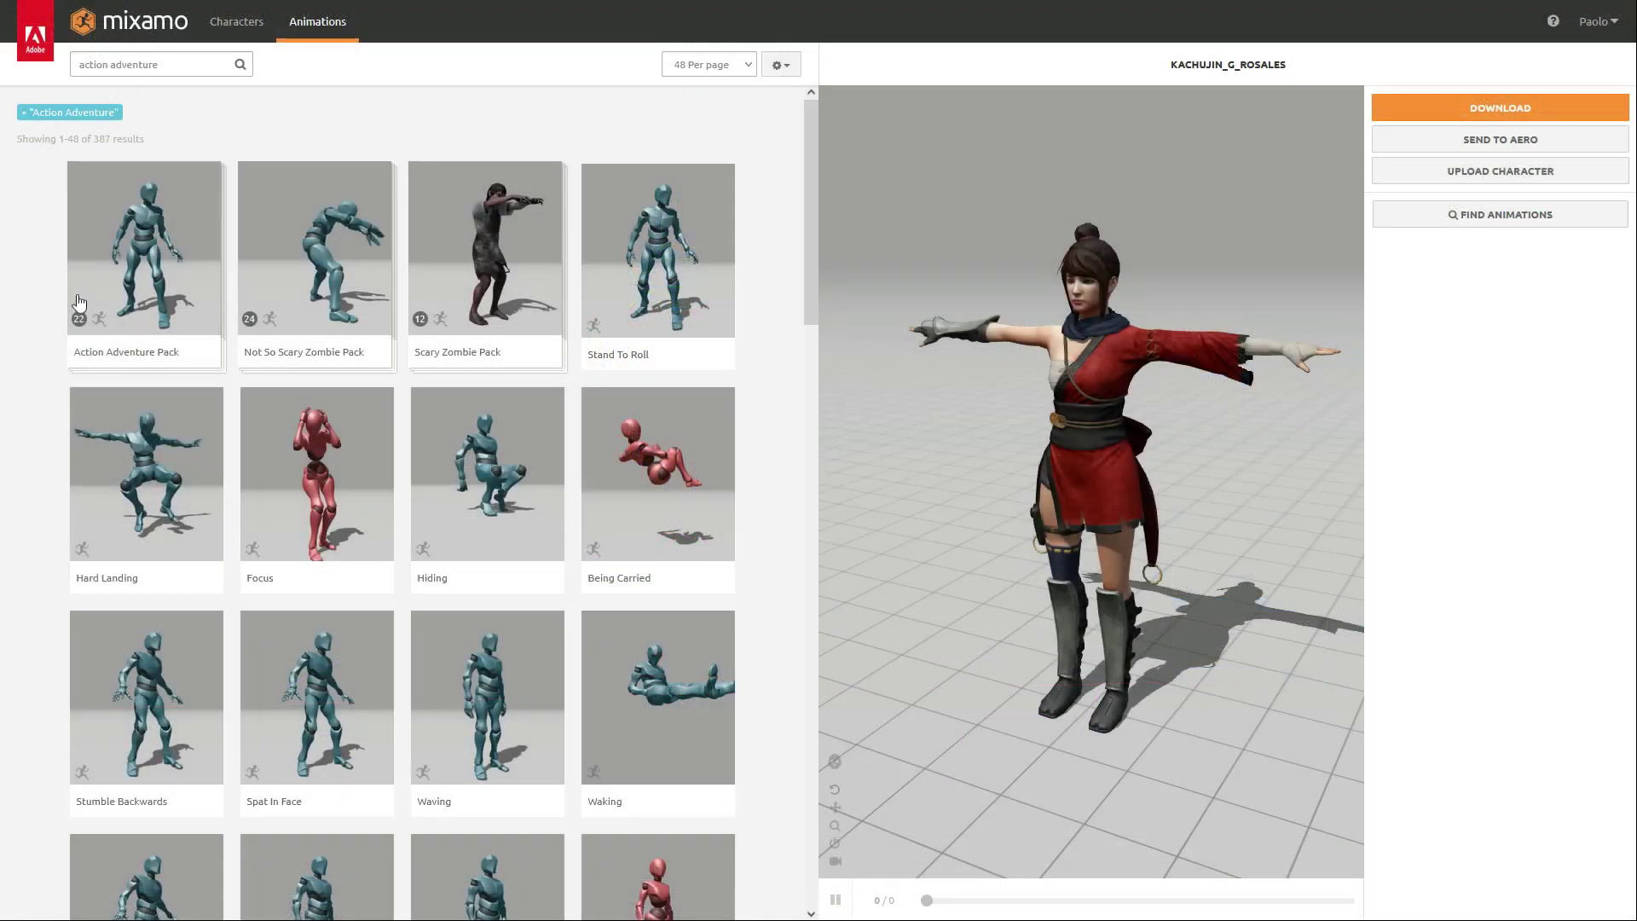
# Step: Preview and download the Action Adventure Pack from Mixamo
pyautogui.click(135, 275)
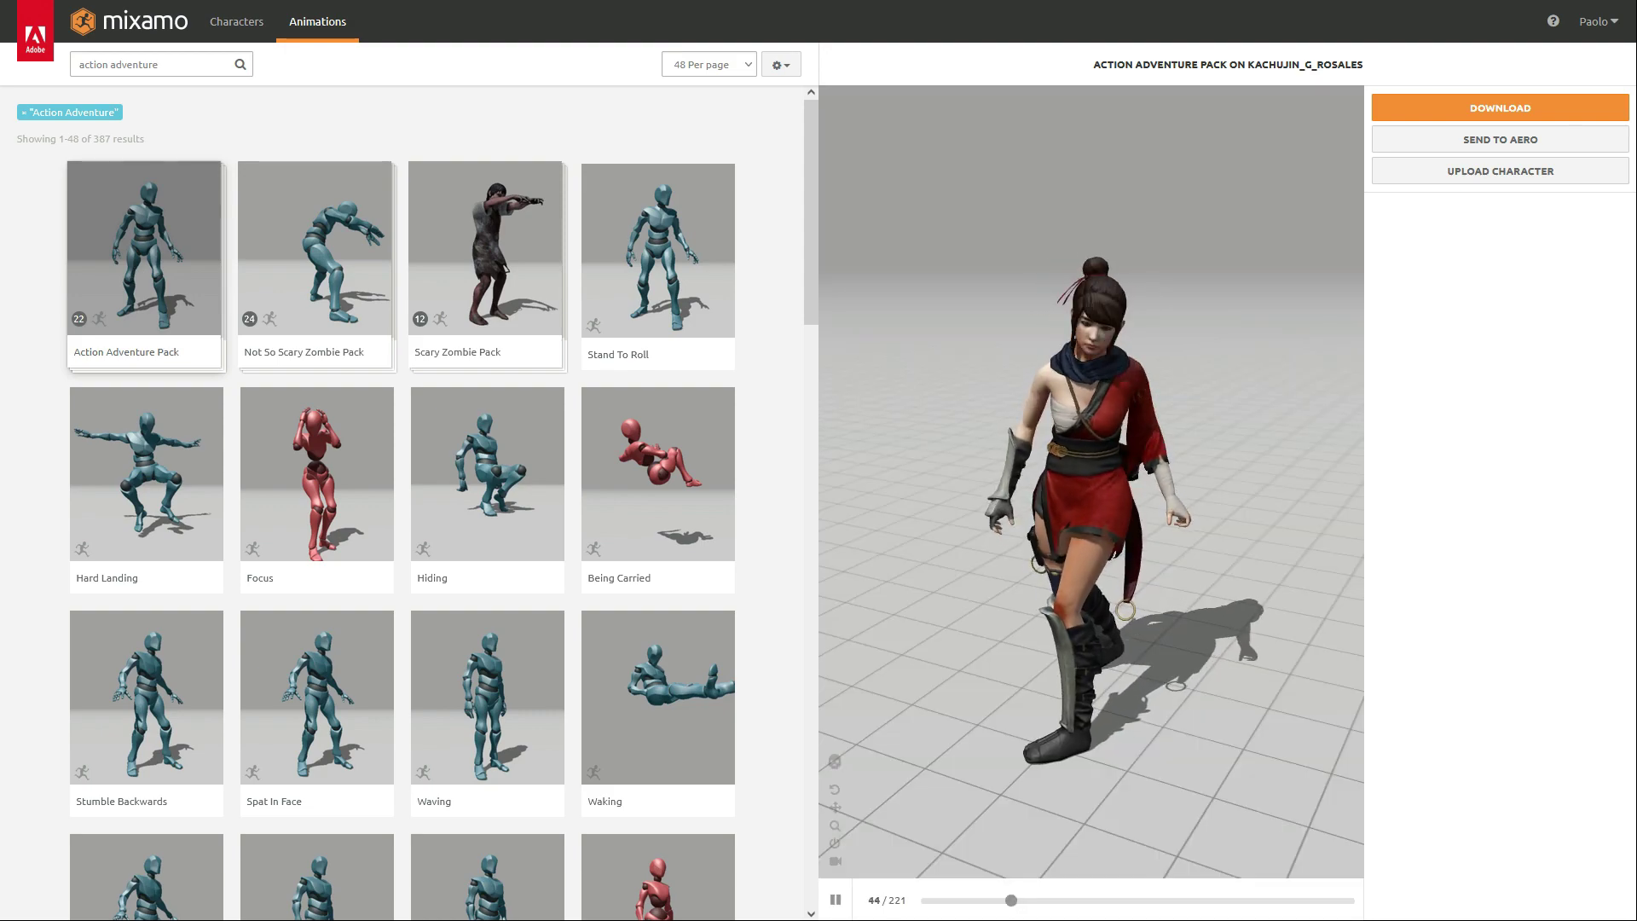
pyautogui.click(1403, 115)
pyautogui.click(1076, 300)
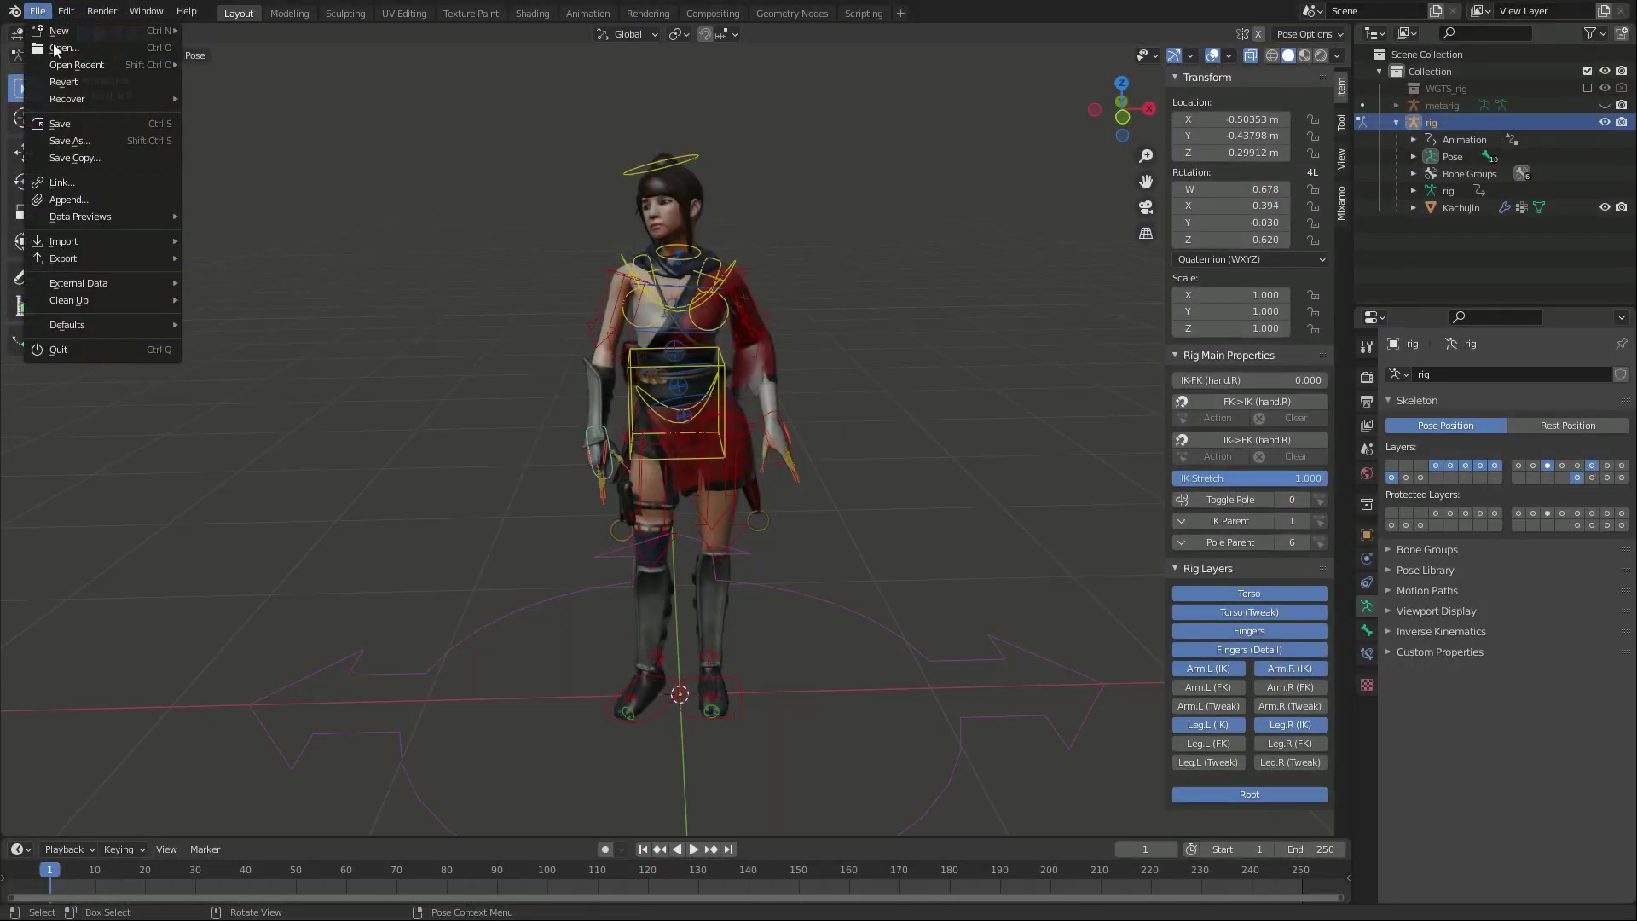
# Step: Import idle.fbx from the Action Adventure Pack folder
pyautogui.click(235, 359)
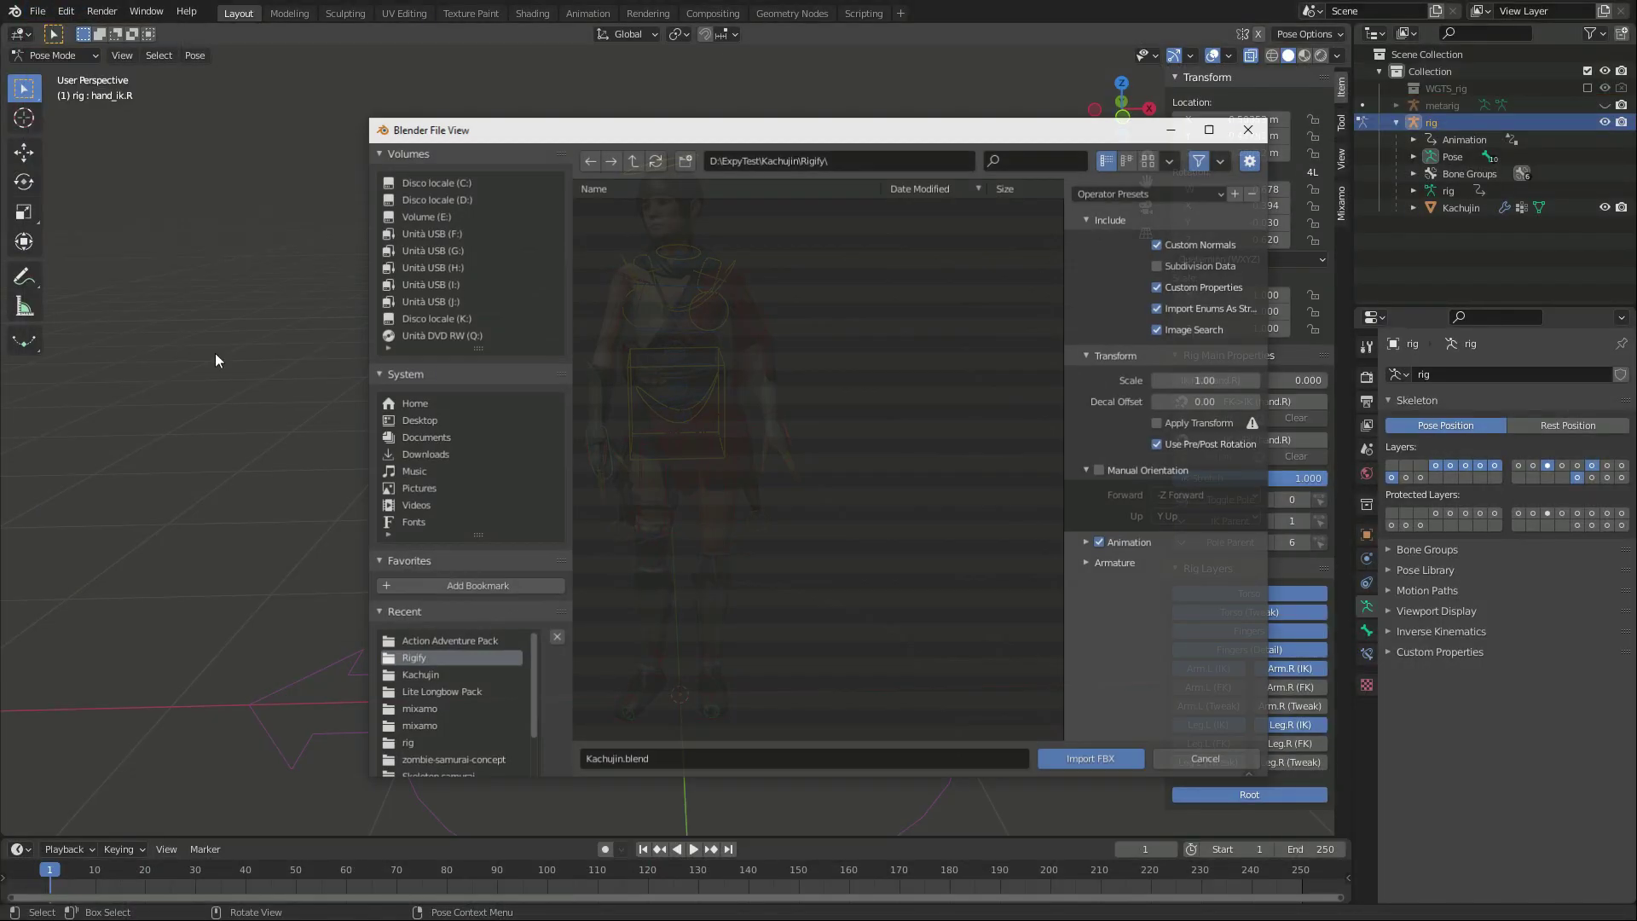
pyautogui.click(447, 641)
pyautogui.click(696, 393)
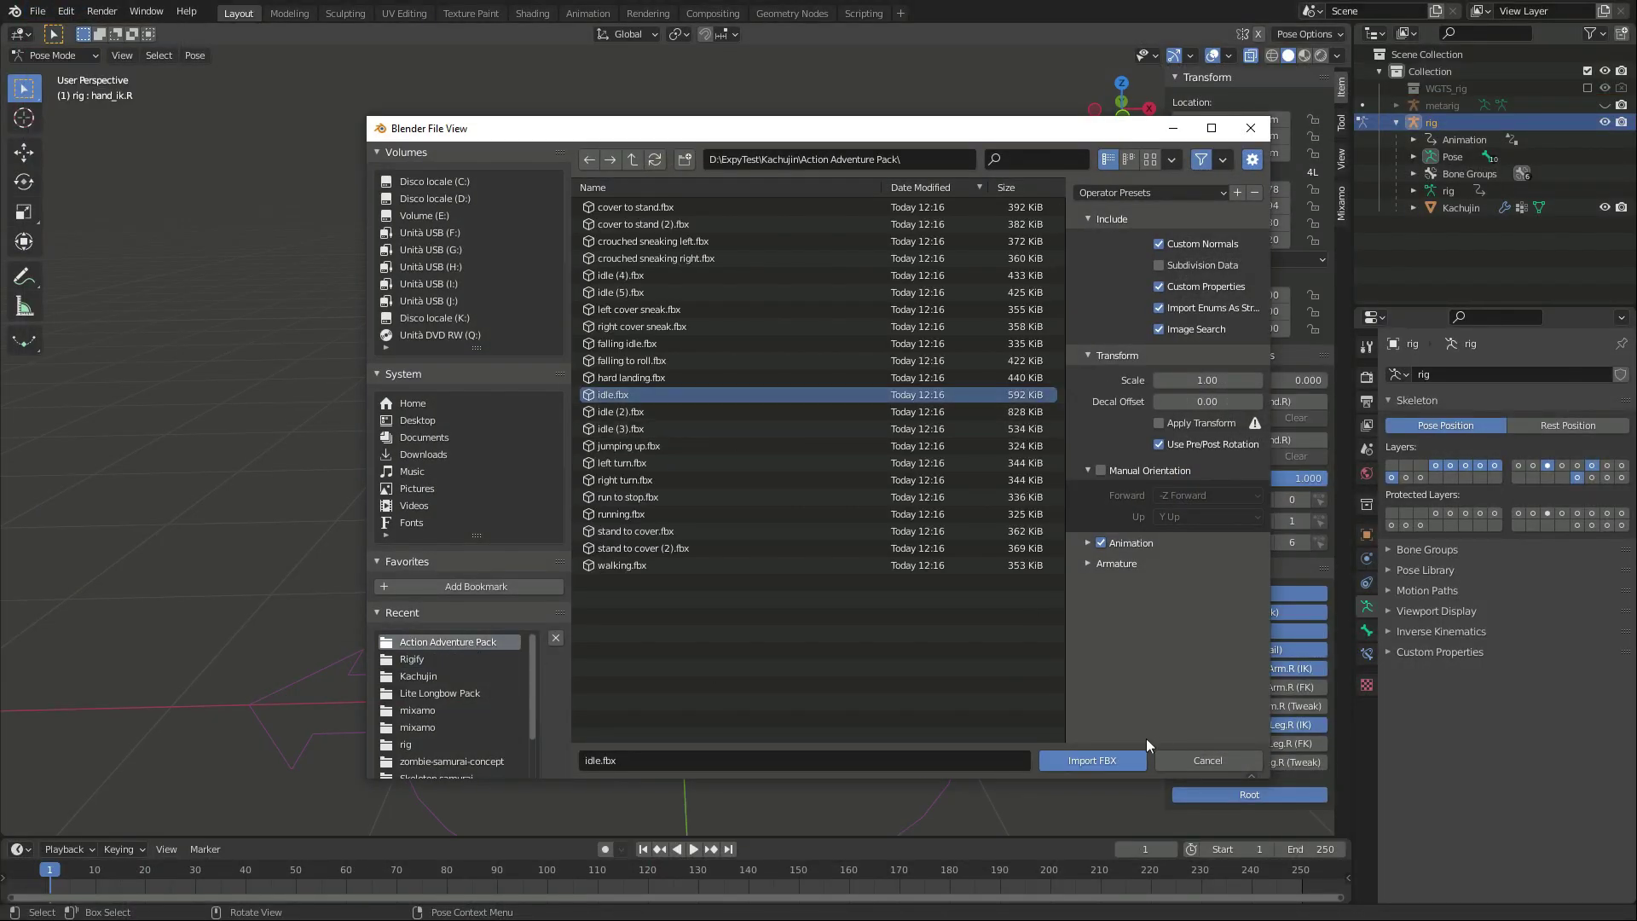
pyautogui.click(1119, 764)
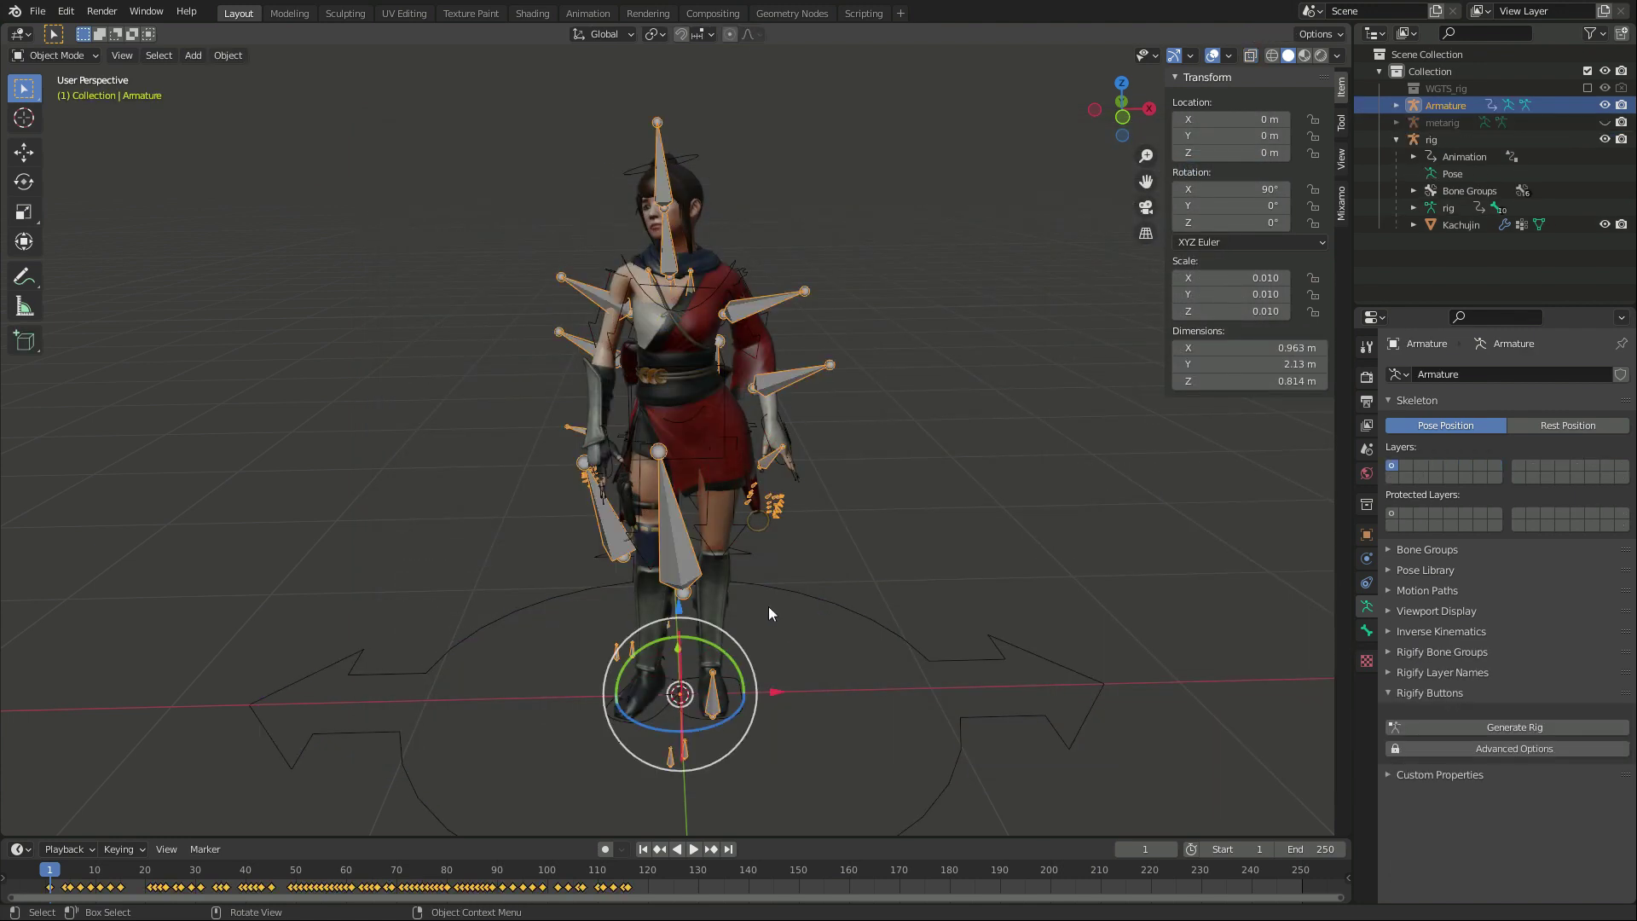
# Step: Constrain the Rigify rig's controls to the imported Mixamo armature
pyautogui.click(938, 530)
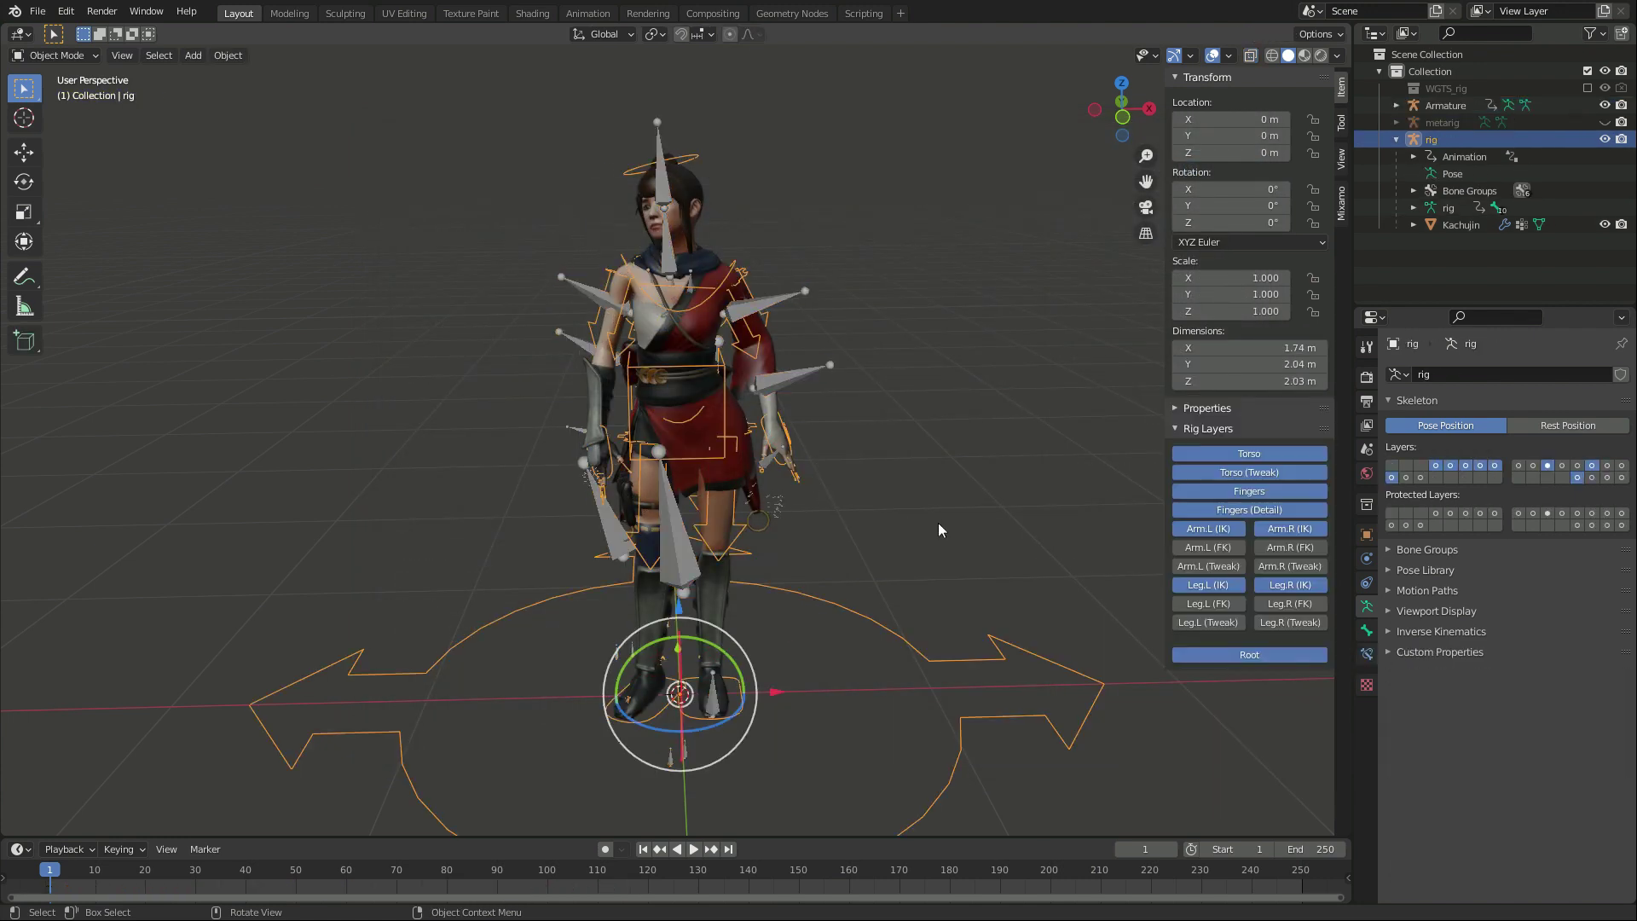
pyautogui.keyDown('shift'); pyautogui.click(813, 367); pyautogui.keyUp('shift')
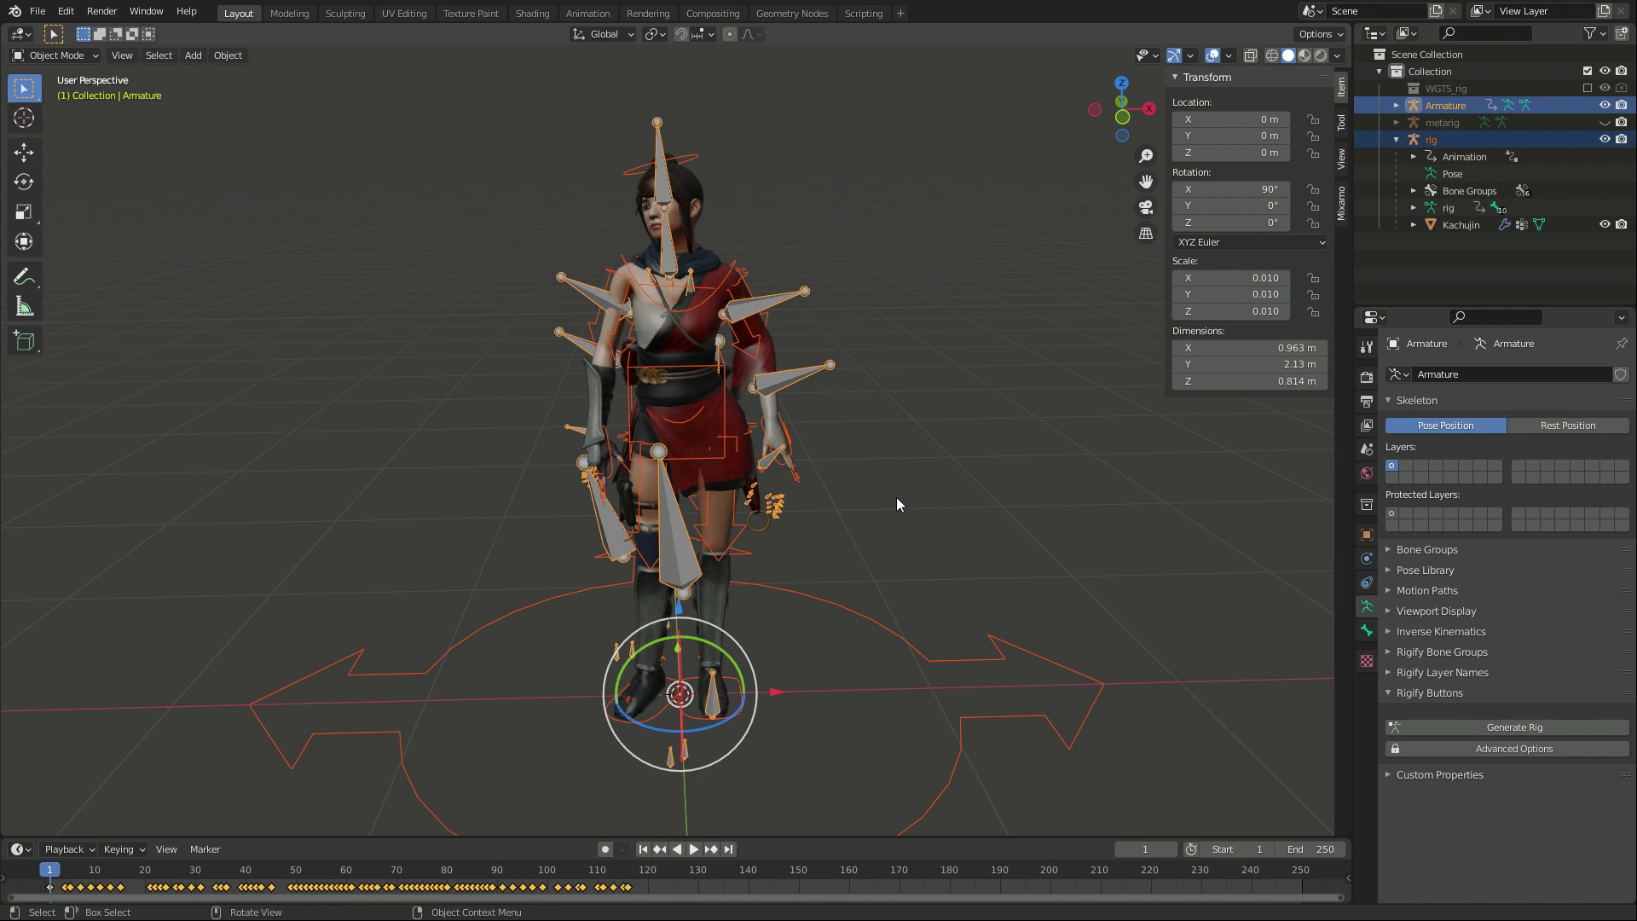
pyautogui.hotkey('ctrl', 'Tab')
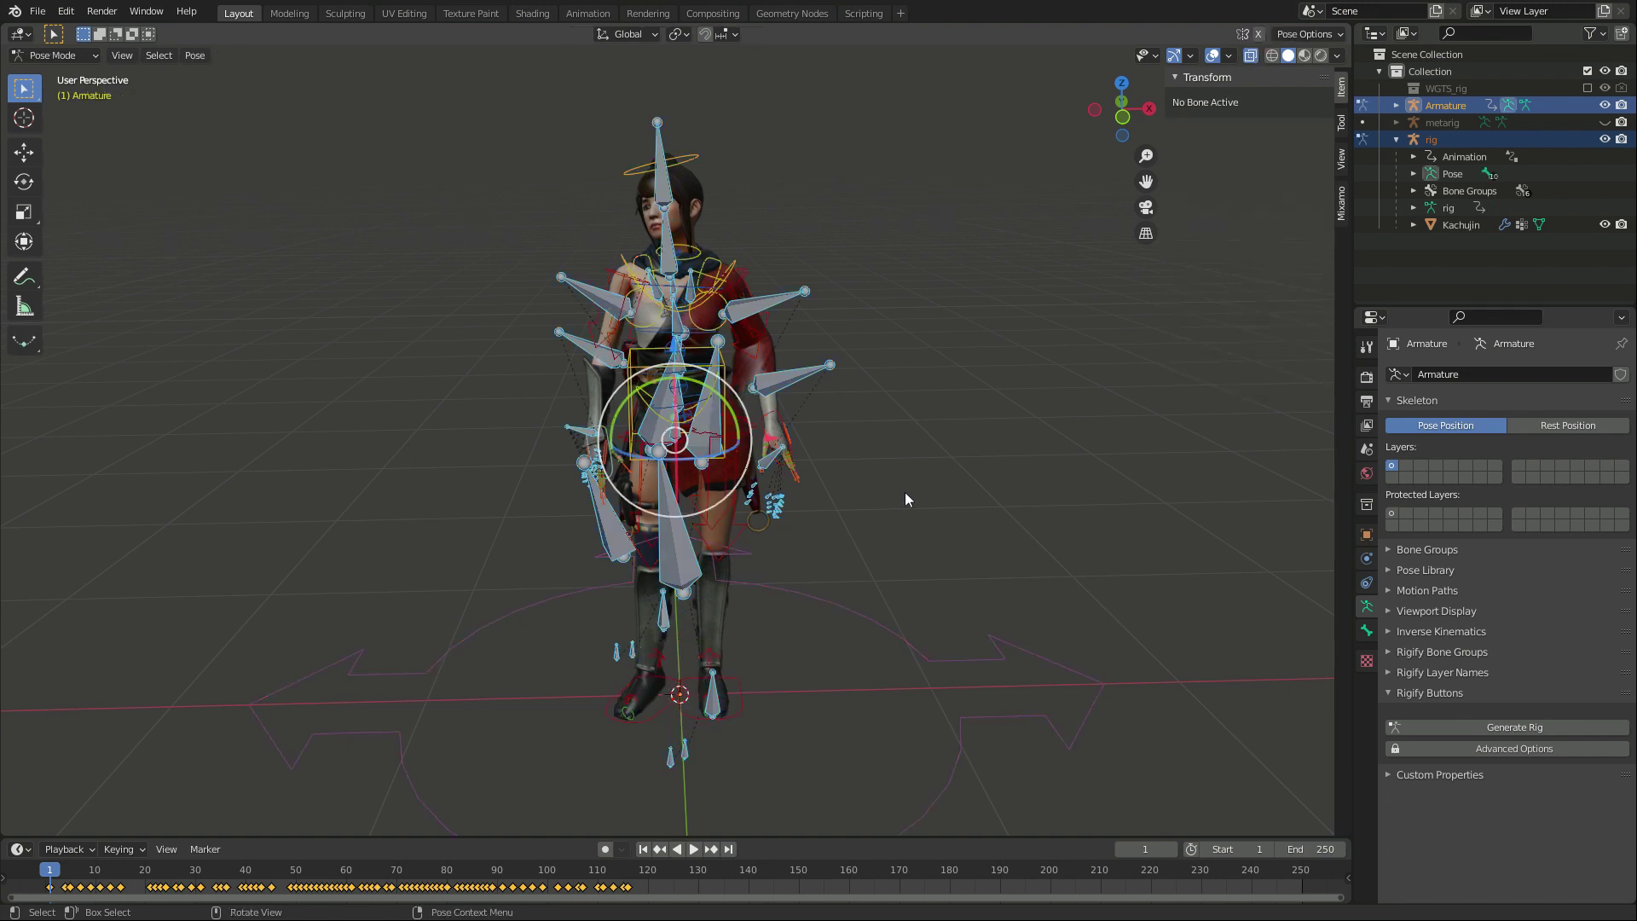
pyautogui.rightClick(904, 493)
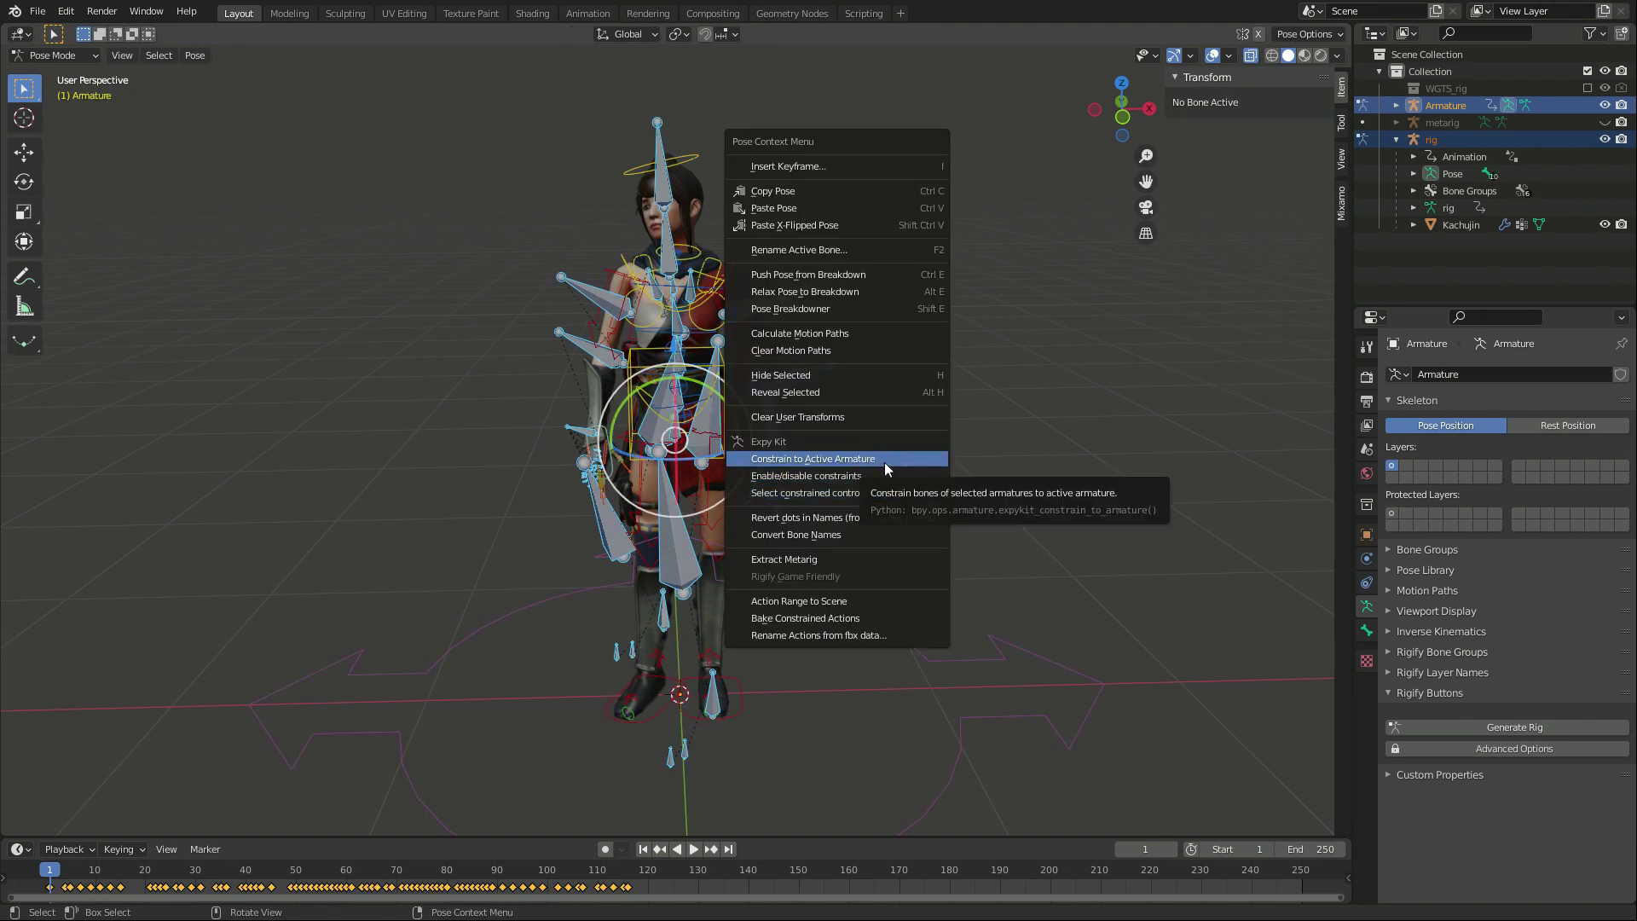
pyautogui.click(947, 463)
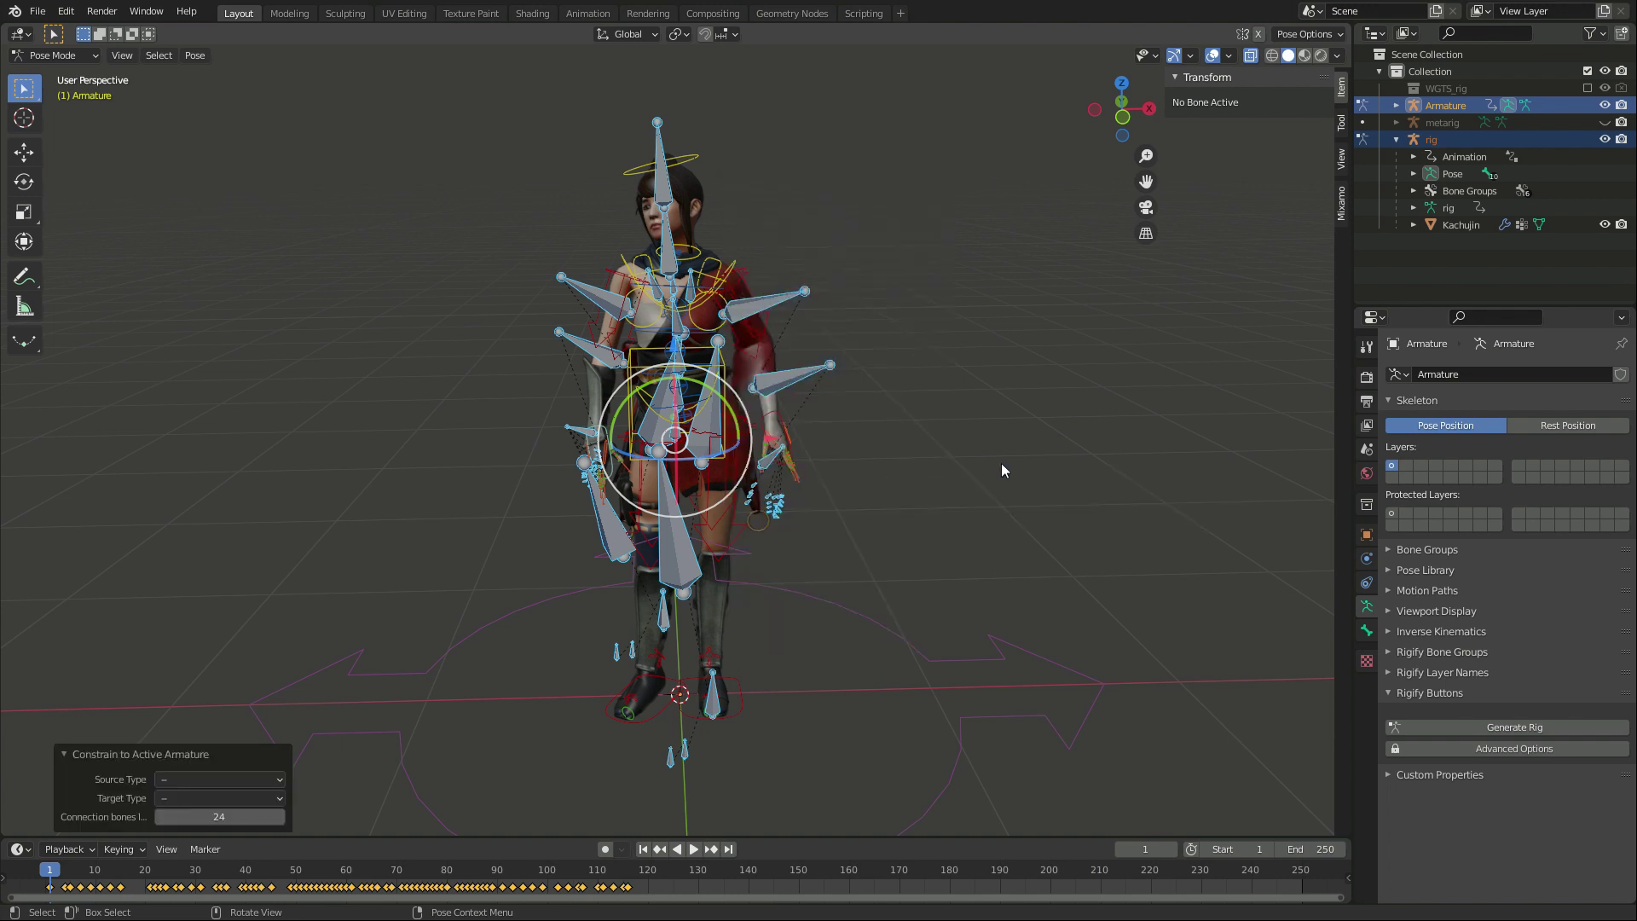
# Step: Set source type to Rigify IK Controls and target type to Mixamo, then play the animation
pyautogui.click(227, 779)
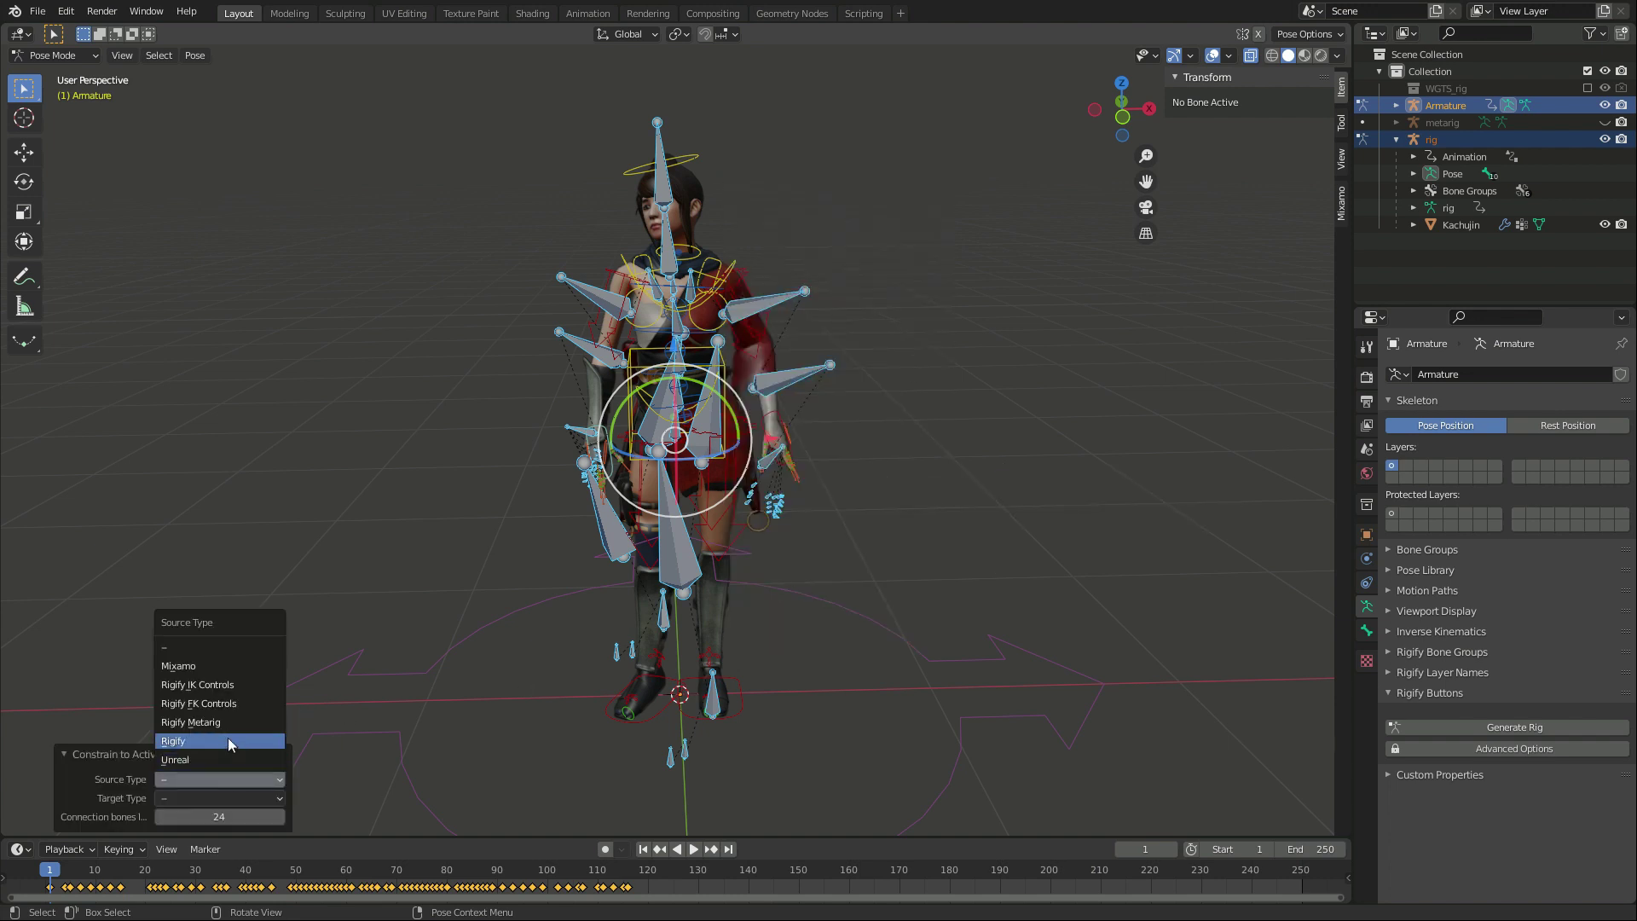
pyautogui.click(244, 686)
pyautogui.click(227, 795)
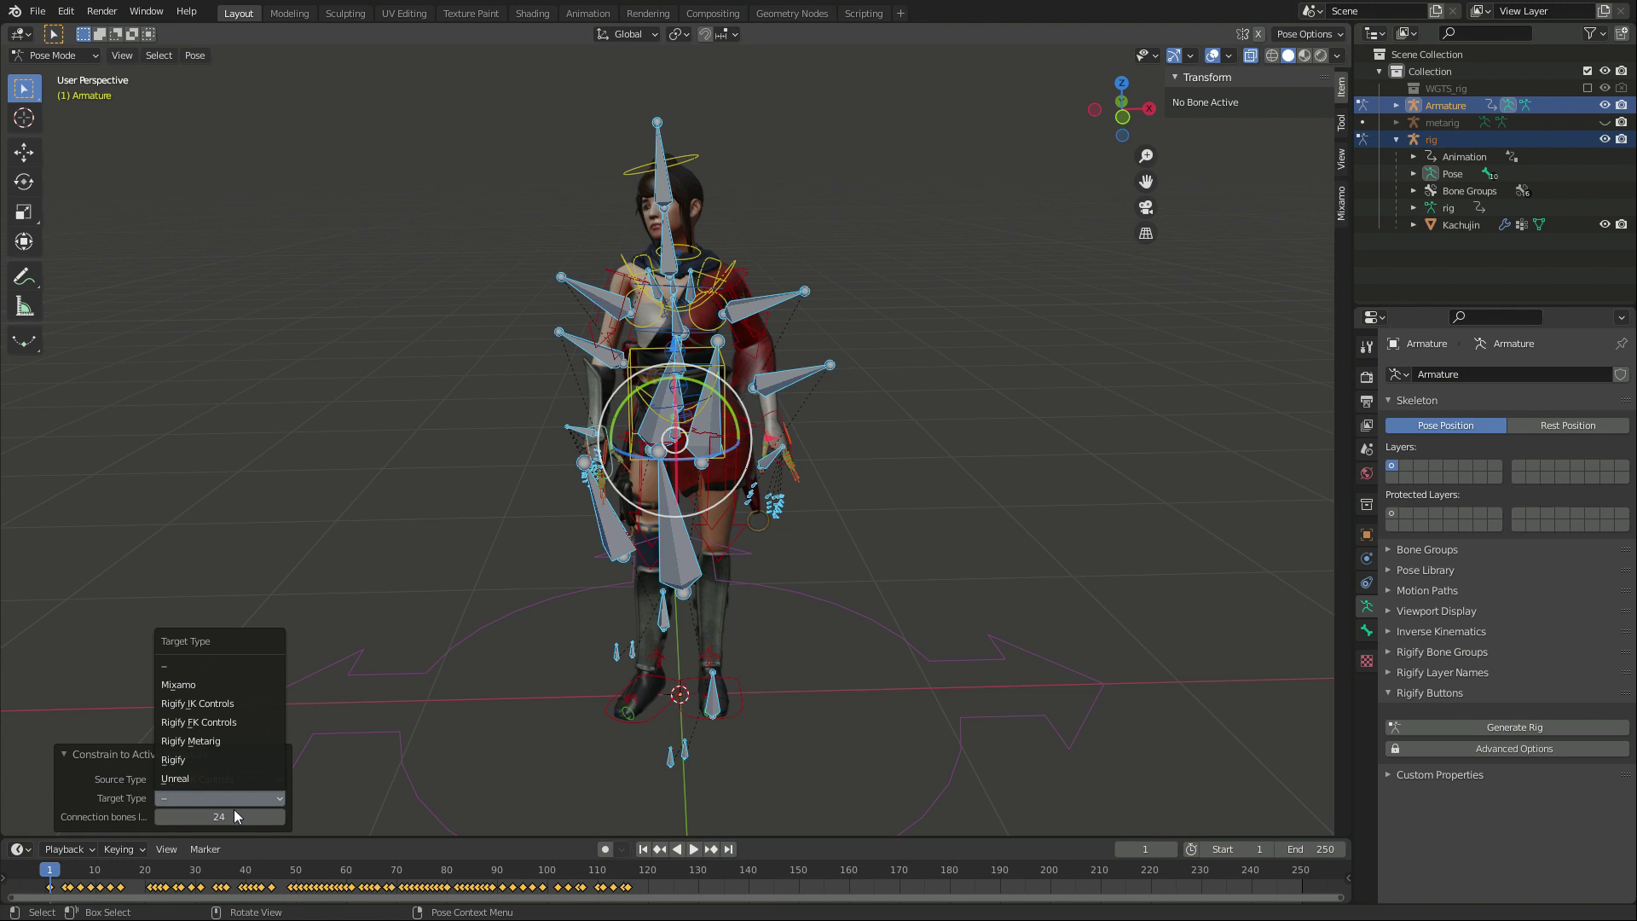
pyautogui.click(236, 806)
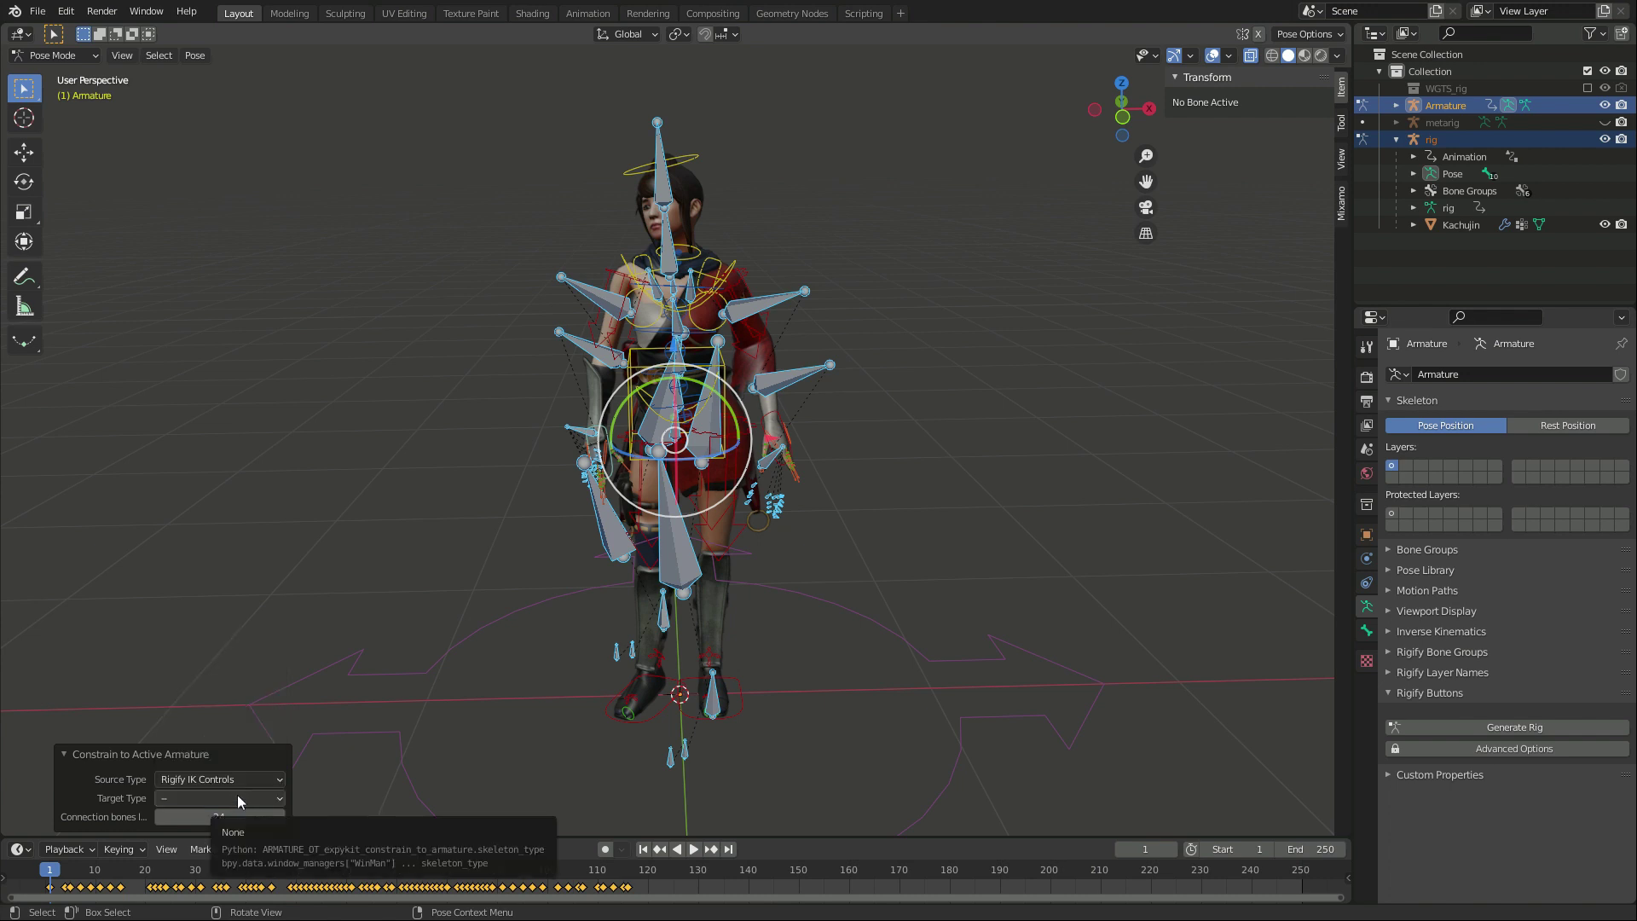
pyautogui.click(237, 795)
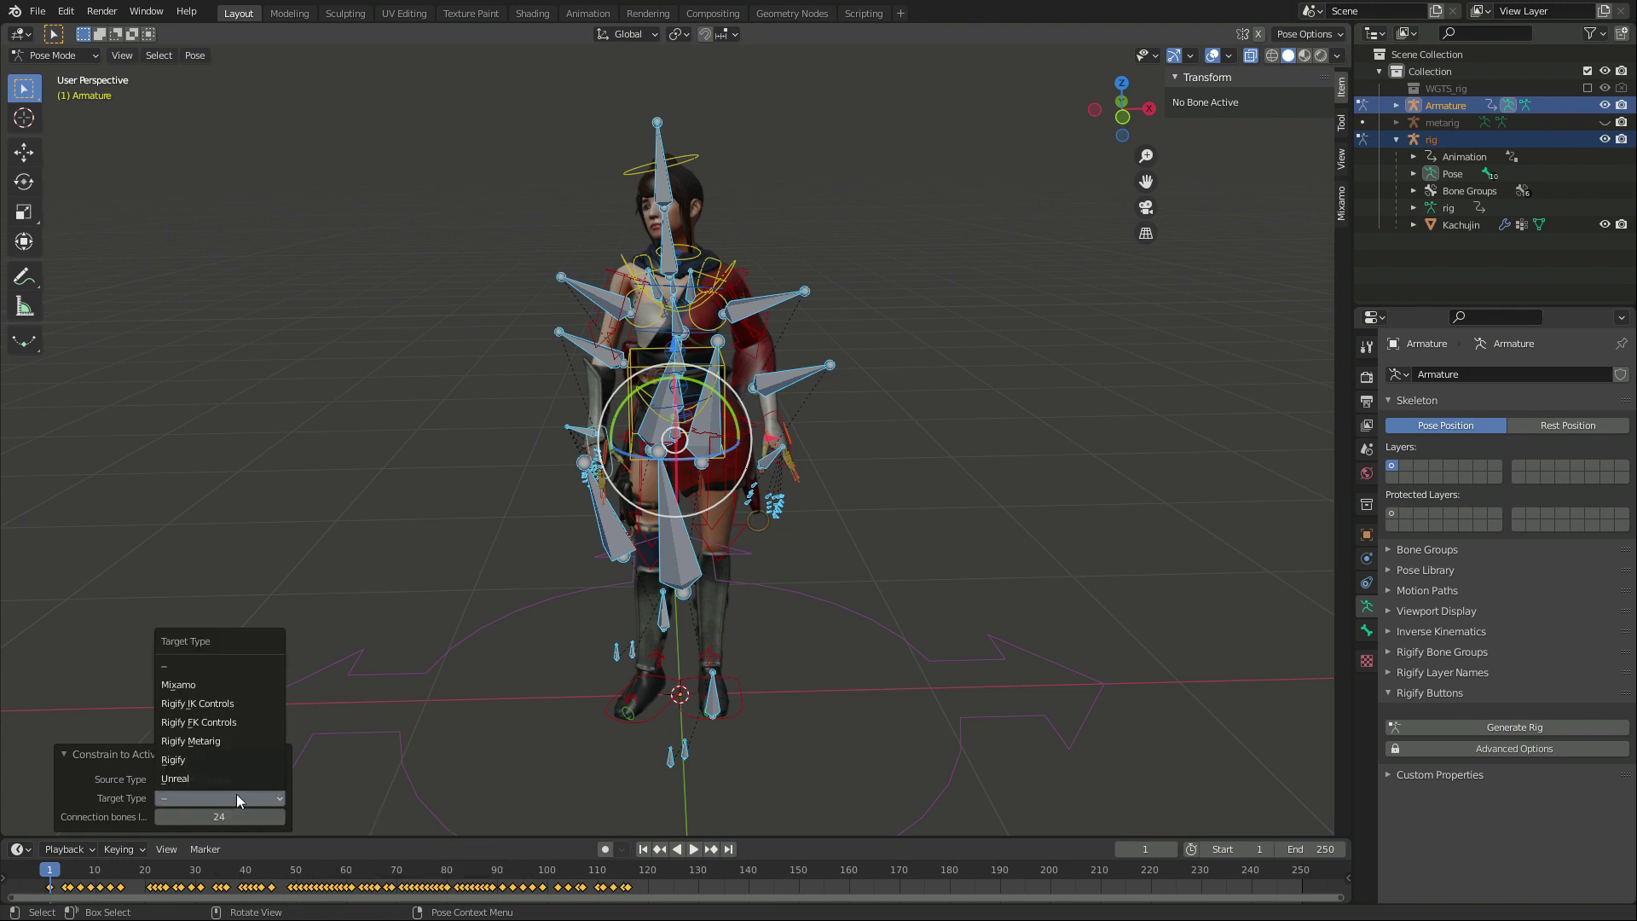
pyautogui.click(225, 684)
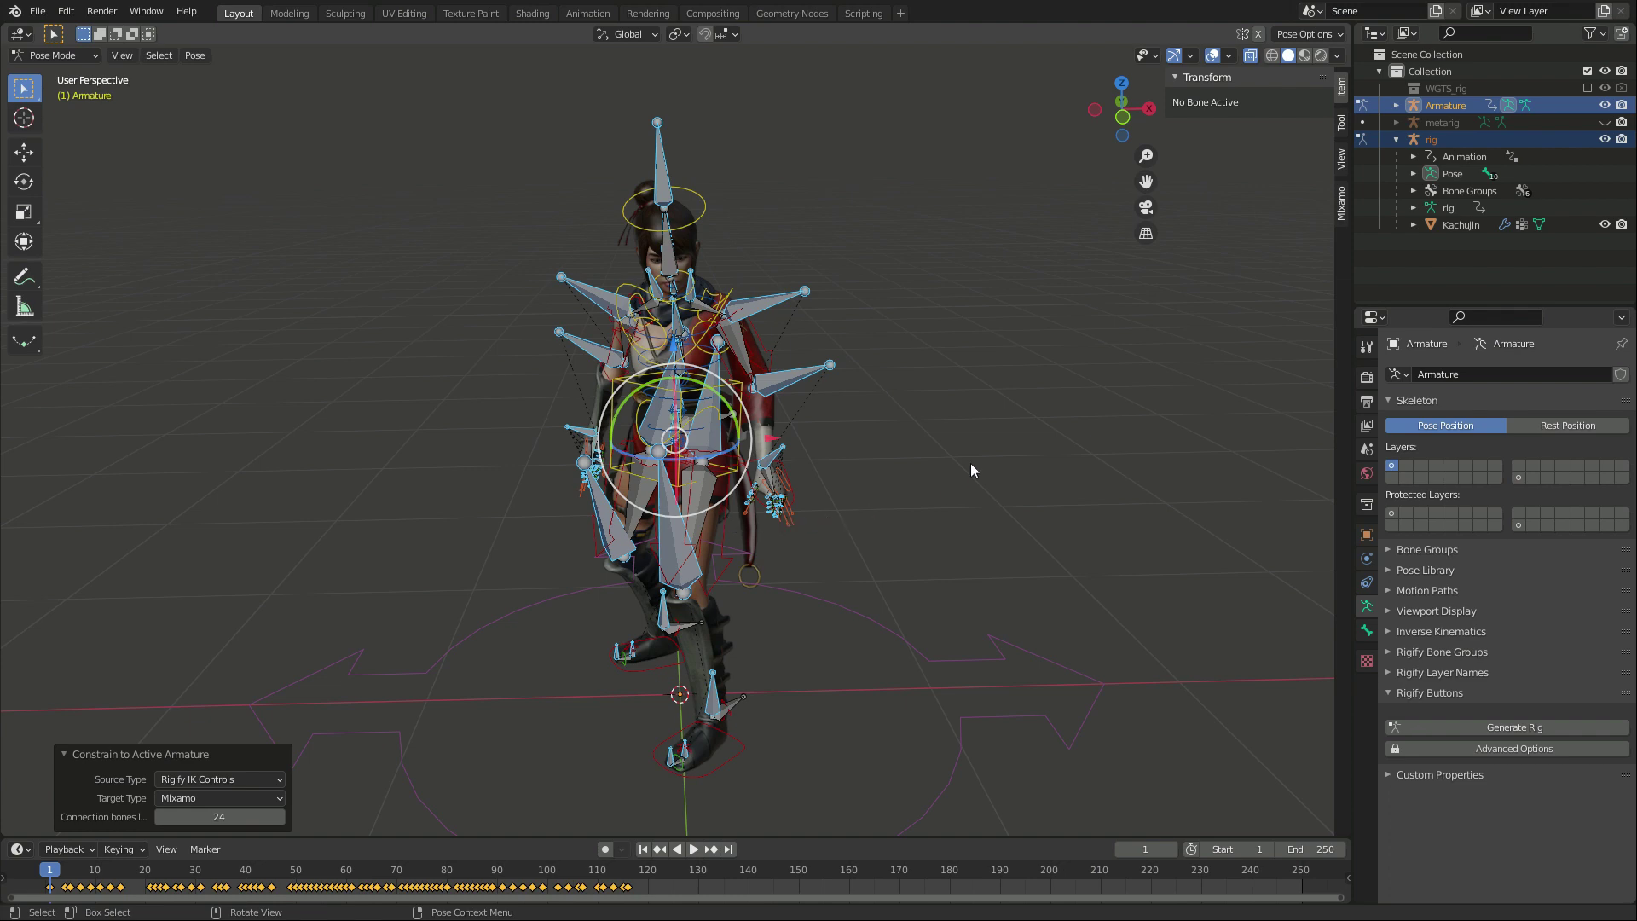
pyautogui.press('space')
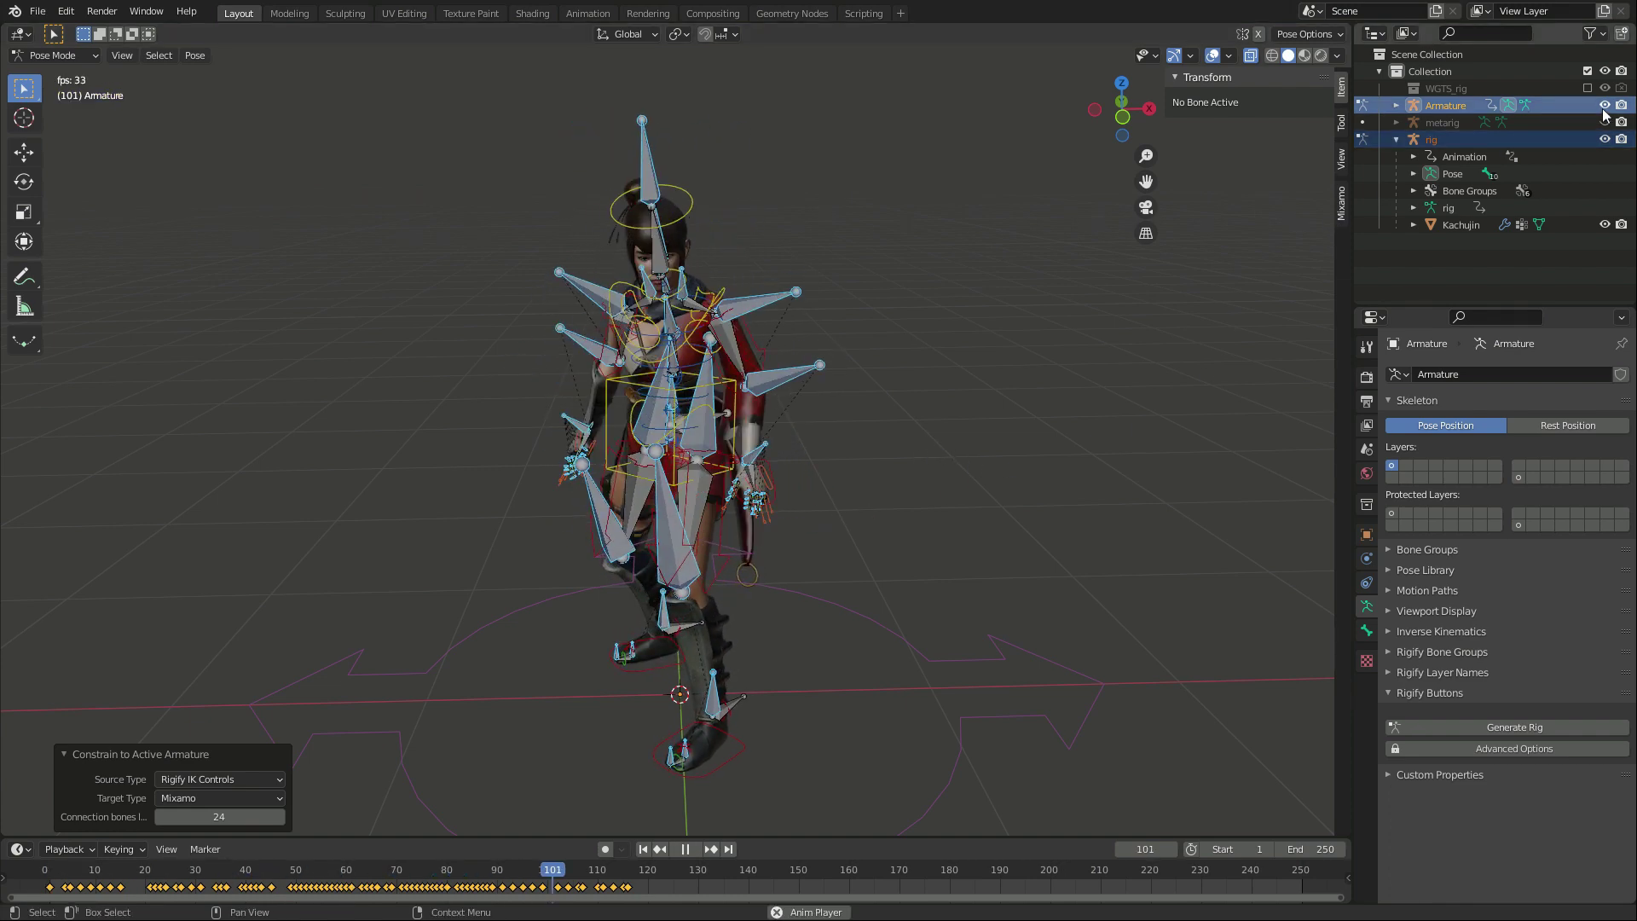
# Step: Show only the control bone layer, fit the scene to the 116-frame action, and activate the rig
pyautogui.click(1405, 465)
pyautogui.hotkey('shift', 'Left')
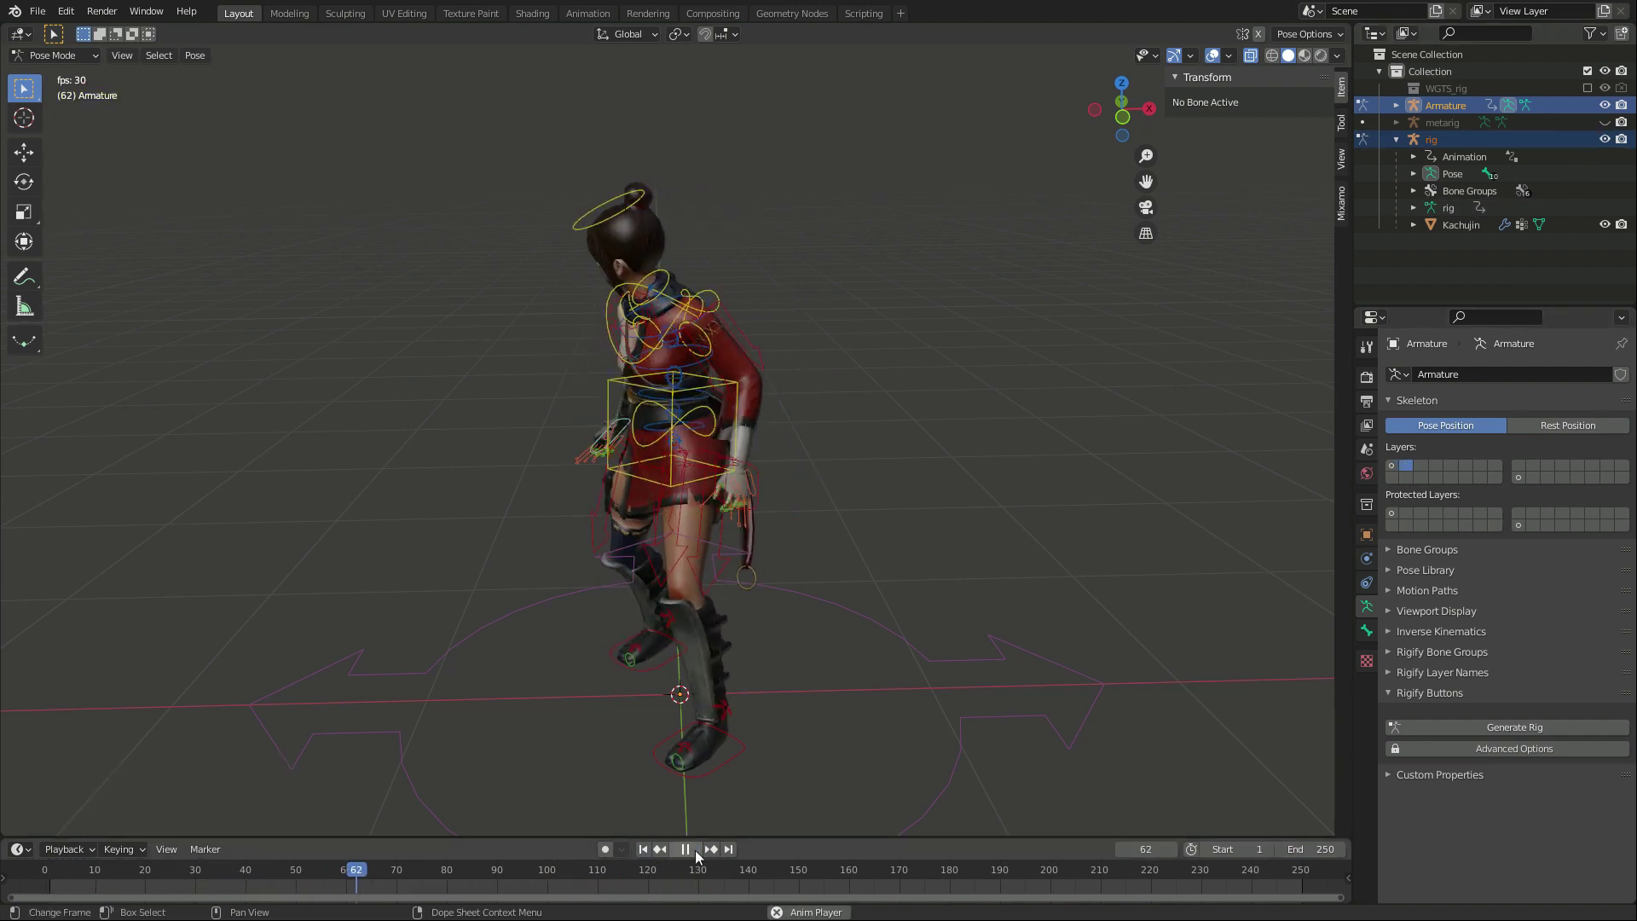
pyautogui.hotkey('shift', 'Left')
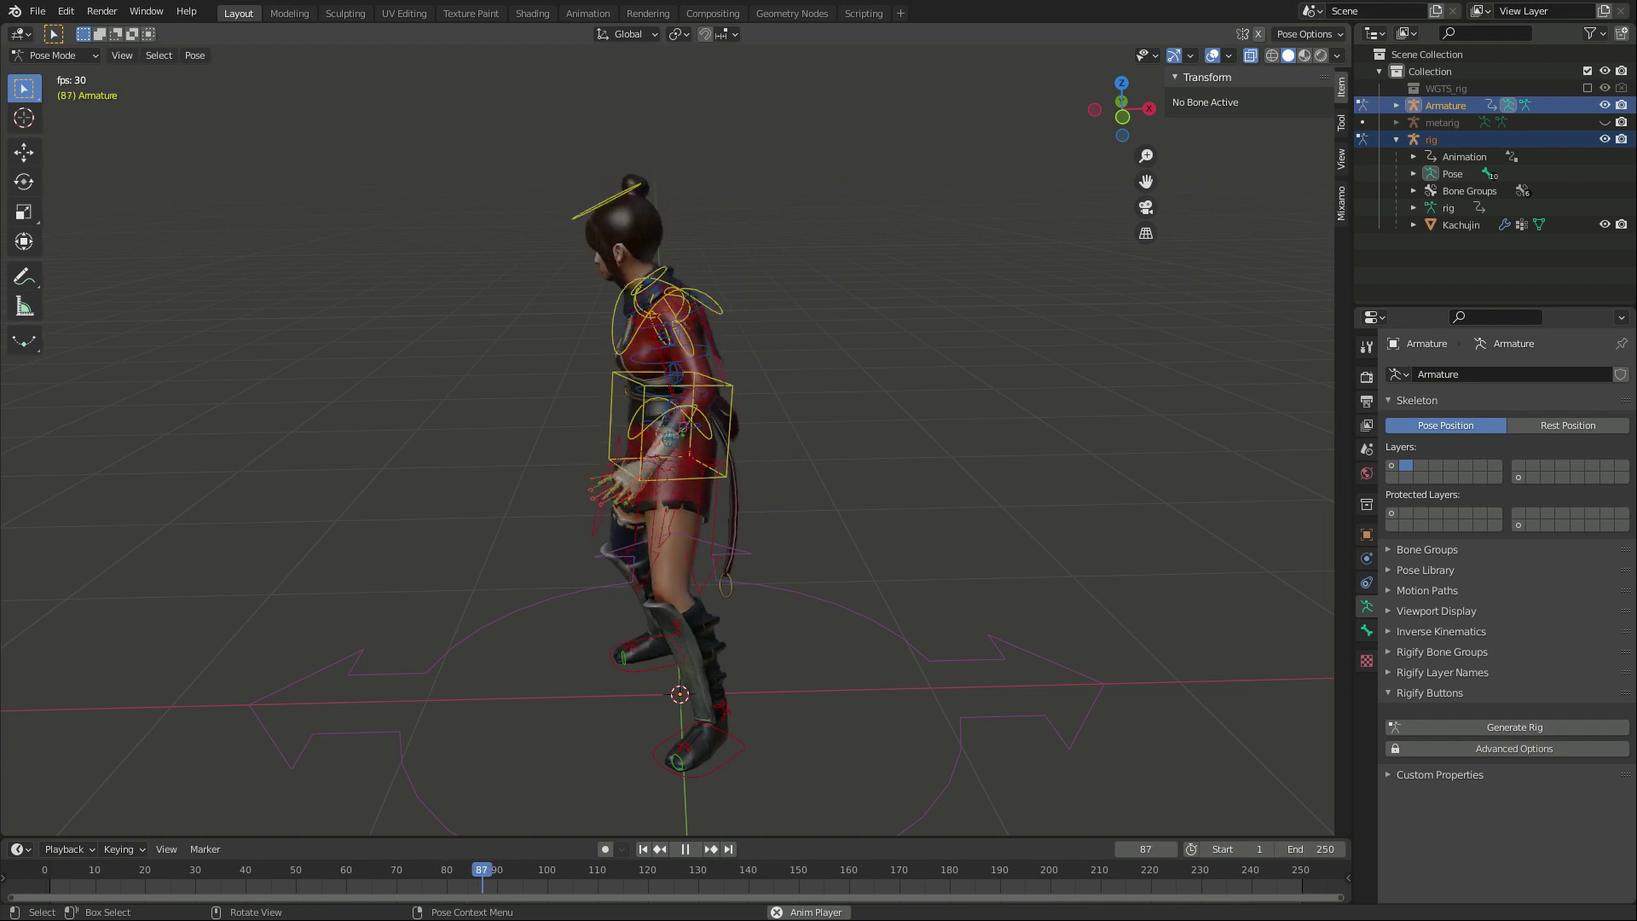
pyautogui.rightClick(938, 549)
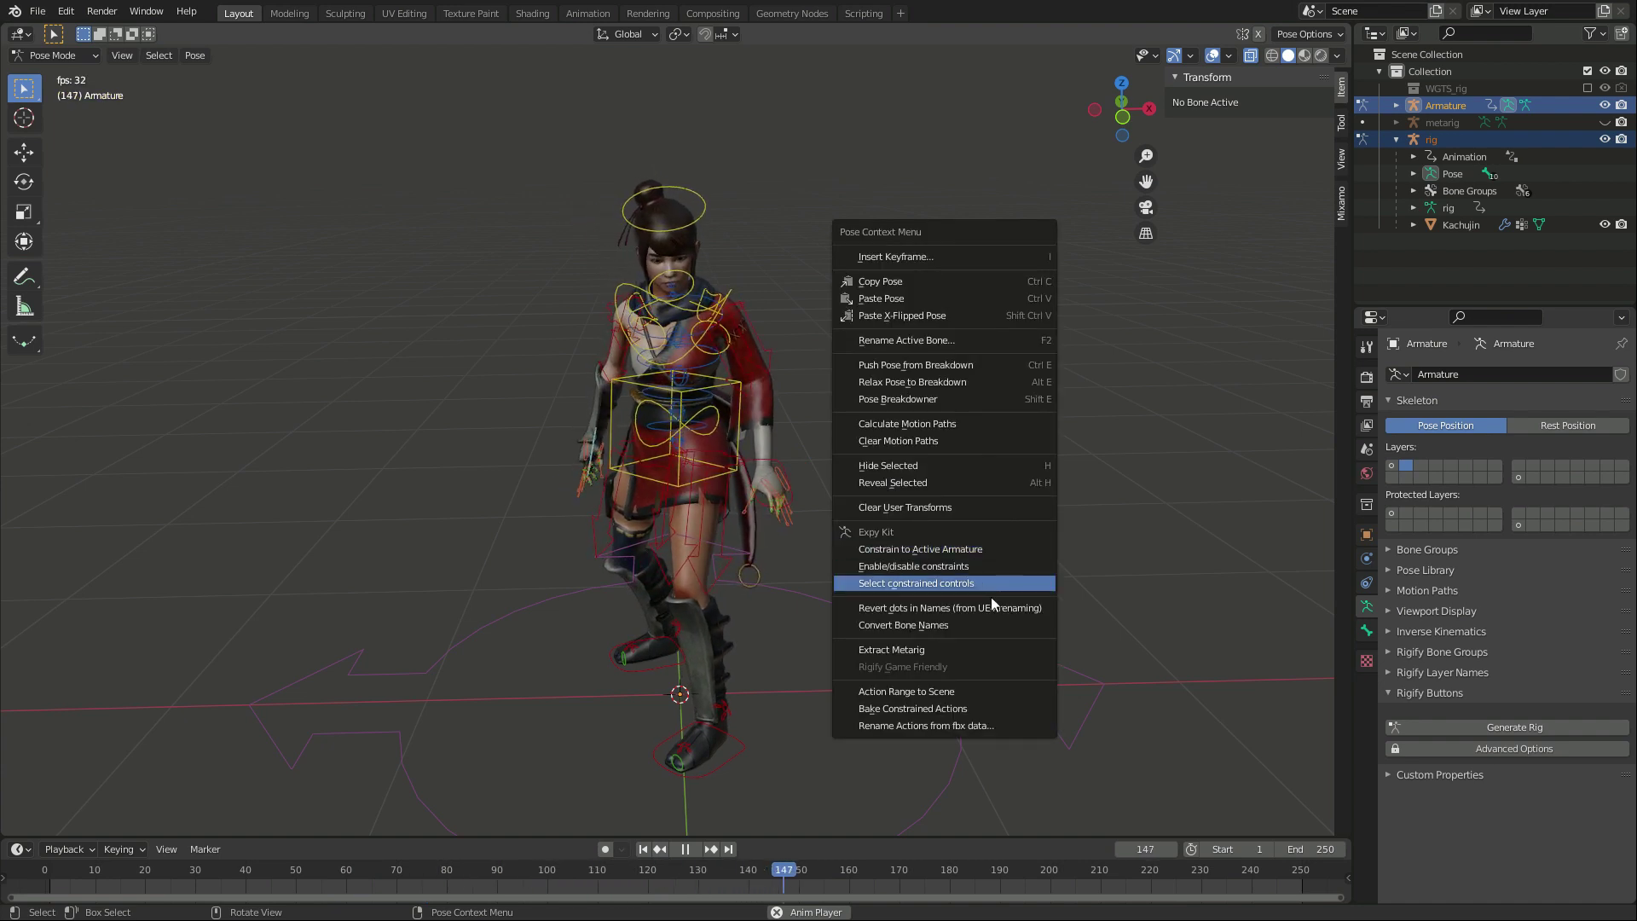
pyautogui.click(961, 694)
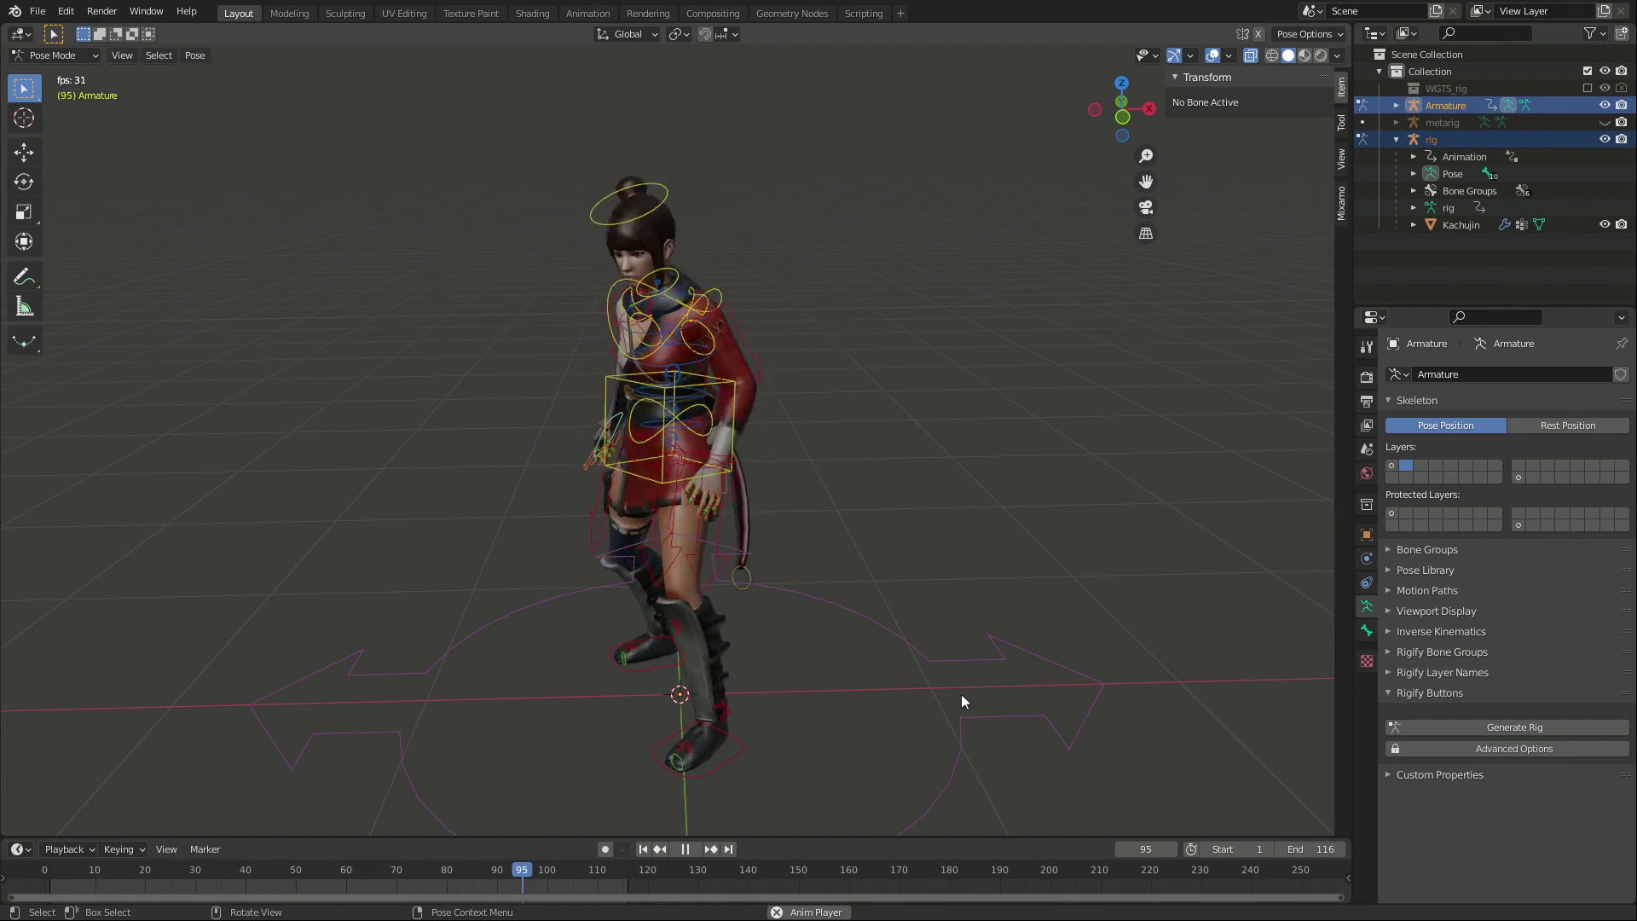
pyautogui.click(1430, 142)
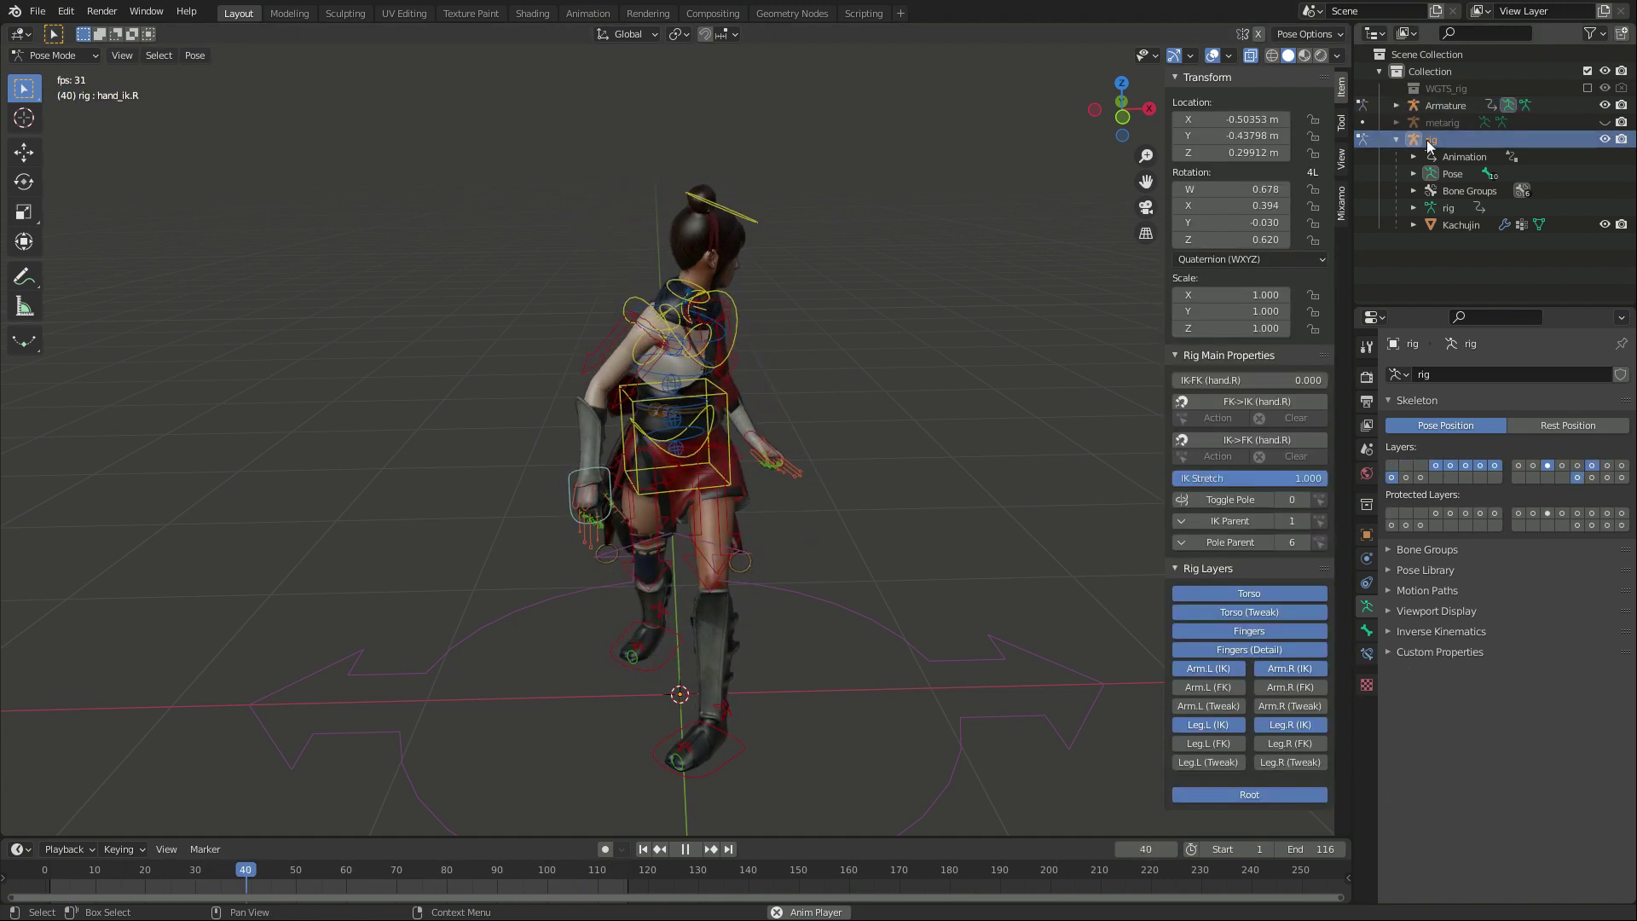
# Step: Select all controls constrained to the Mixamo armature and open the Pose menu
pyautogui.rightClick(882, 470)
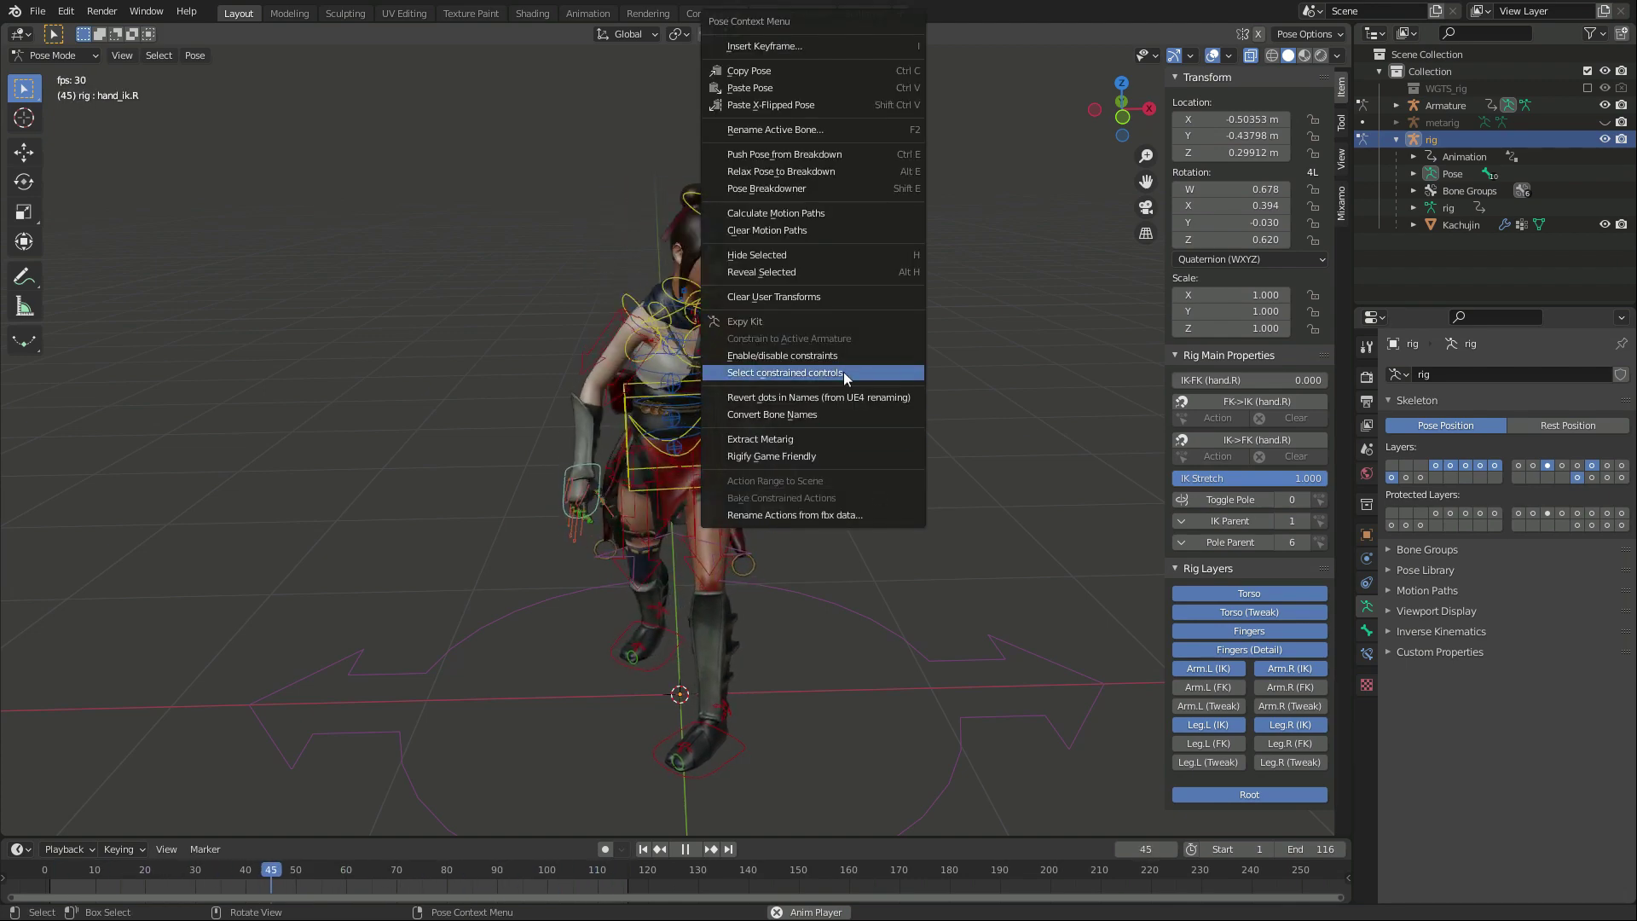
pyautogui.click(843, 372)
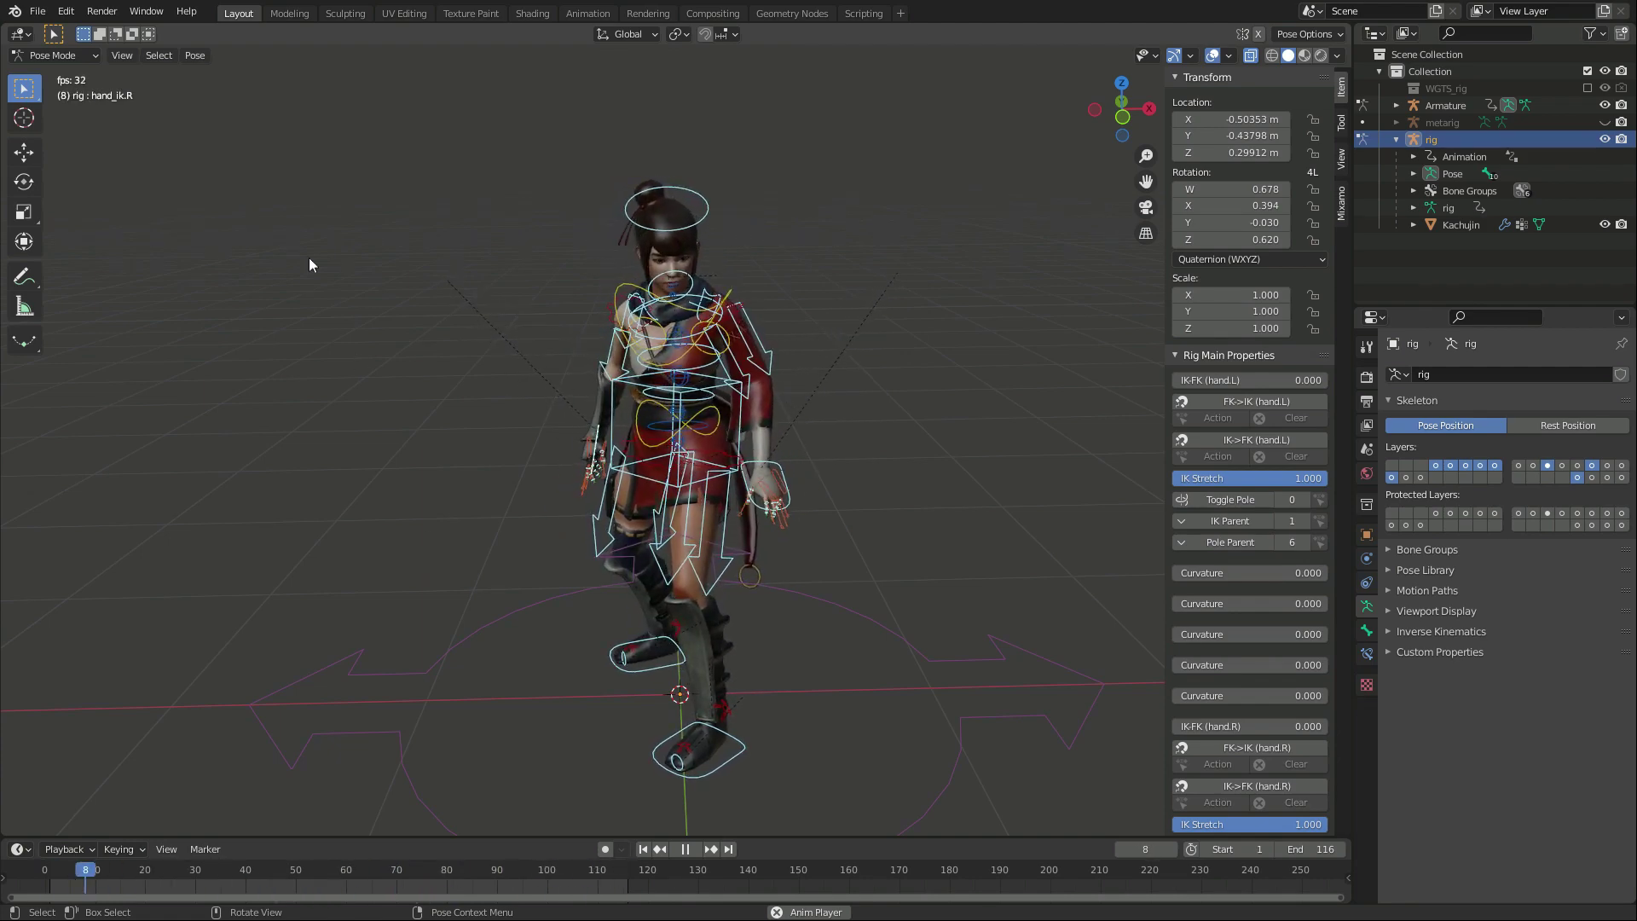
pyautogui.click(196, 56)
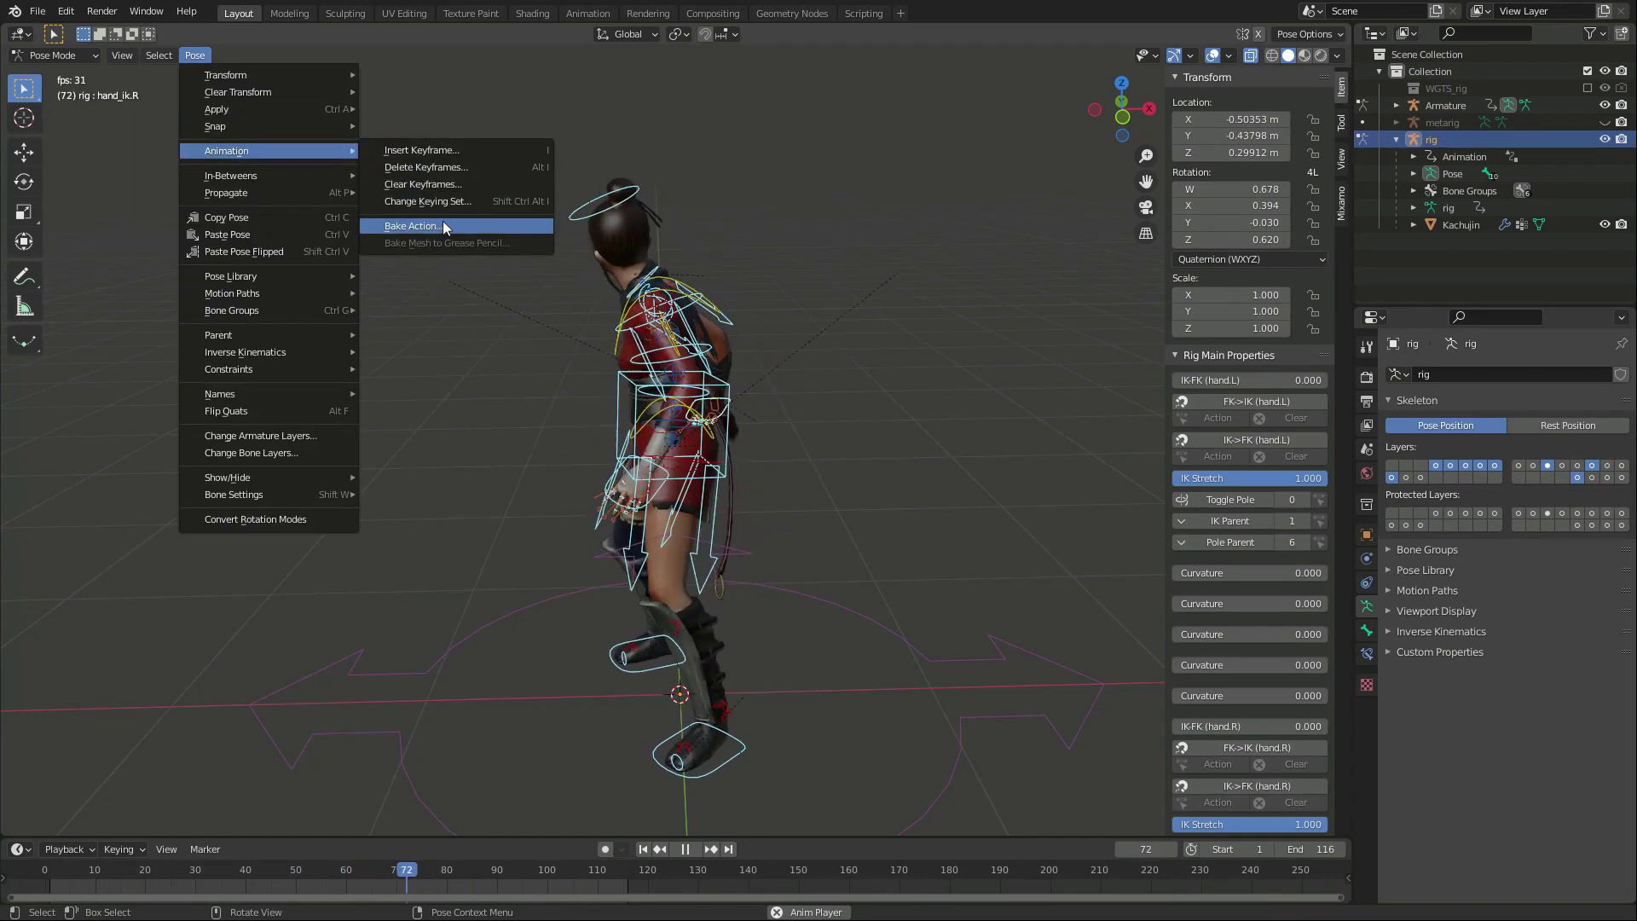
# Step: Bake the controls' visual motion to keyframes over frames 1–116, clearing constraints, then show the Animation workspace
pyautogui.click(443, 224)
pyautogui.click(461, 337)
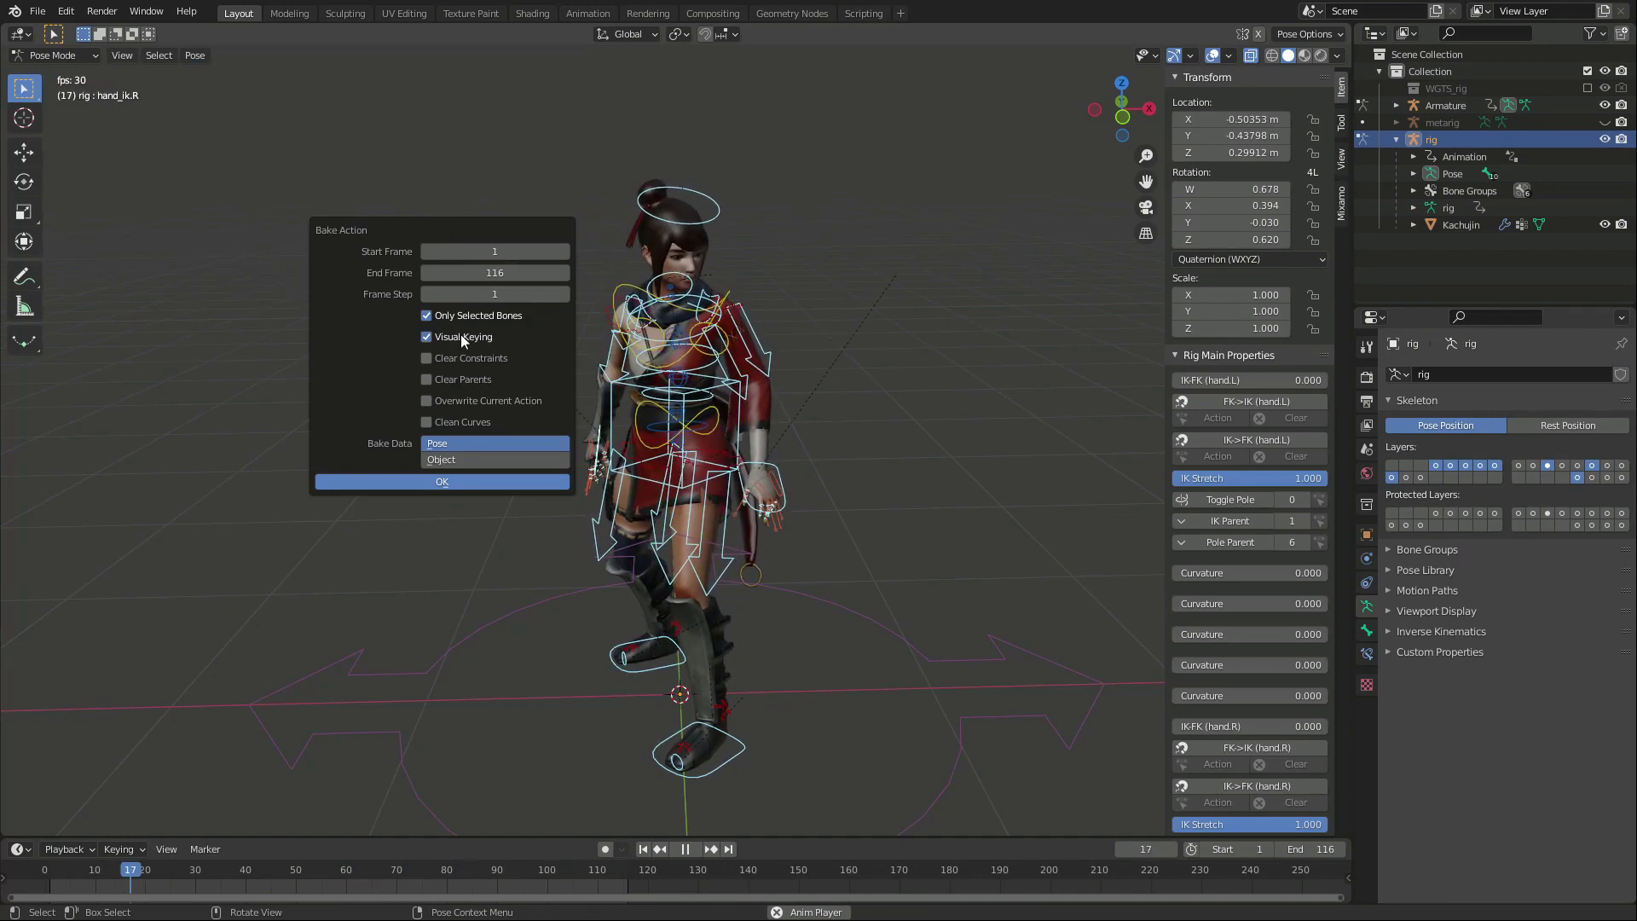
pyautogui.click(462, 357)
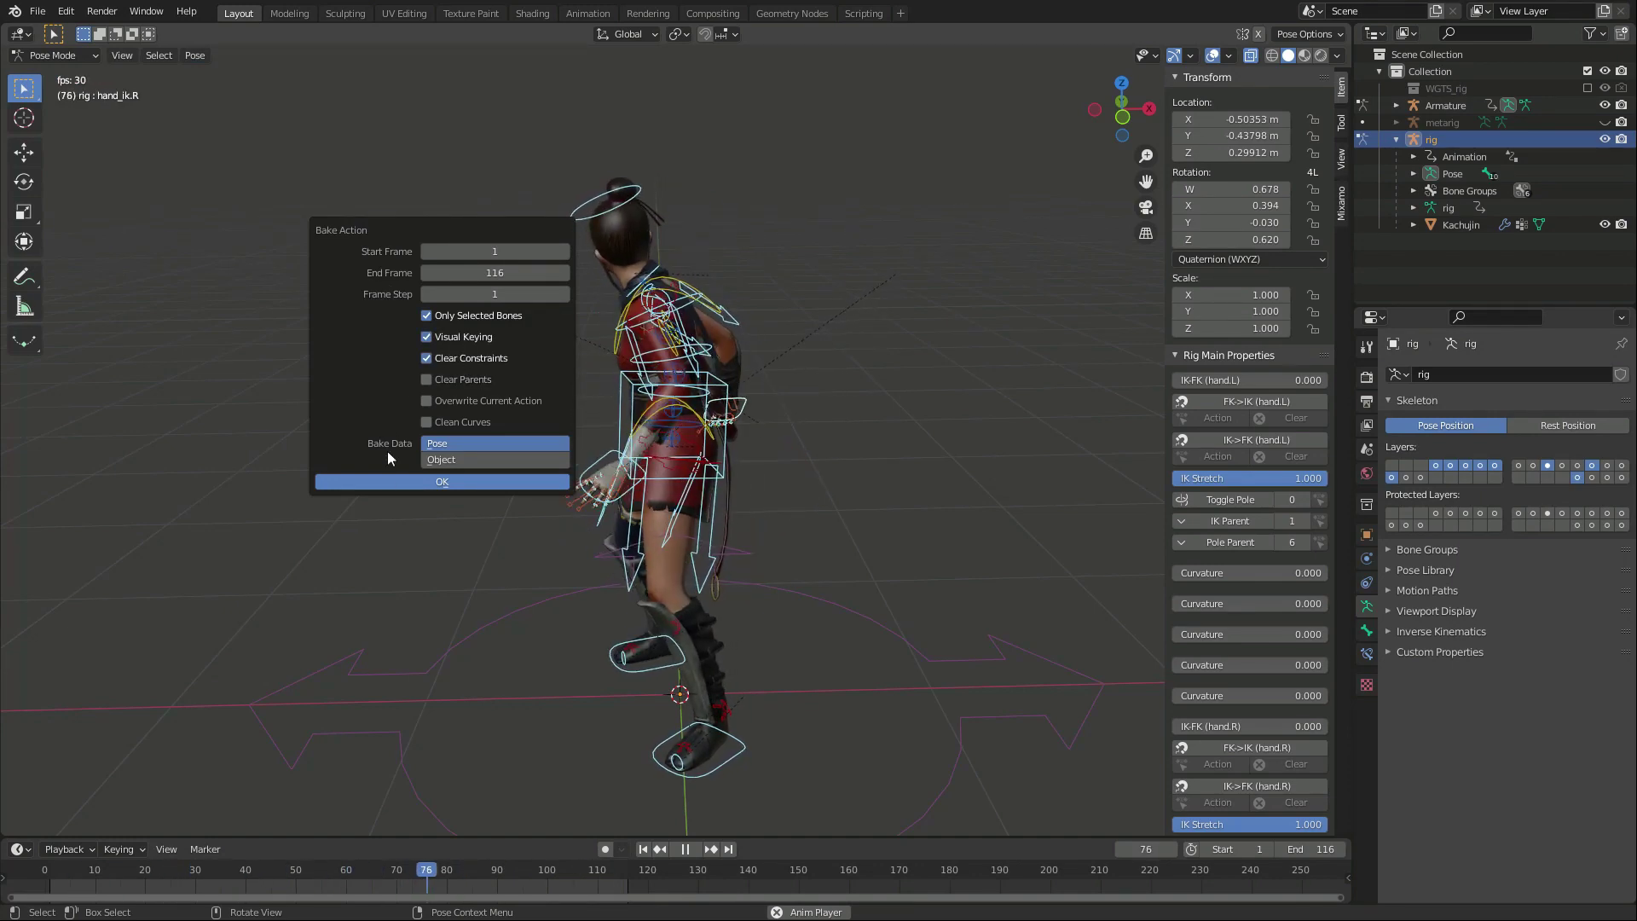
pyautogui.click(382, 483)
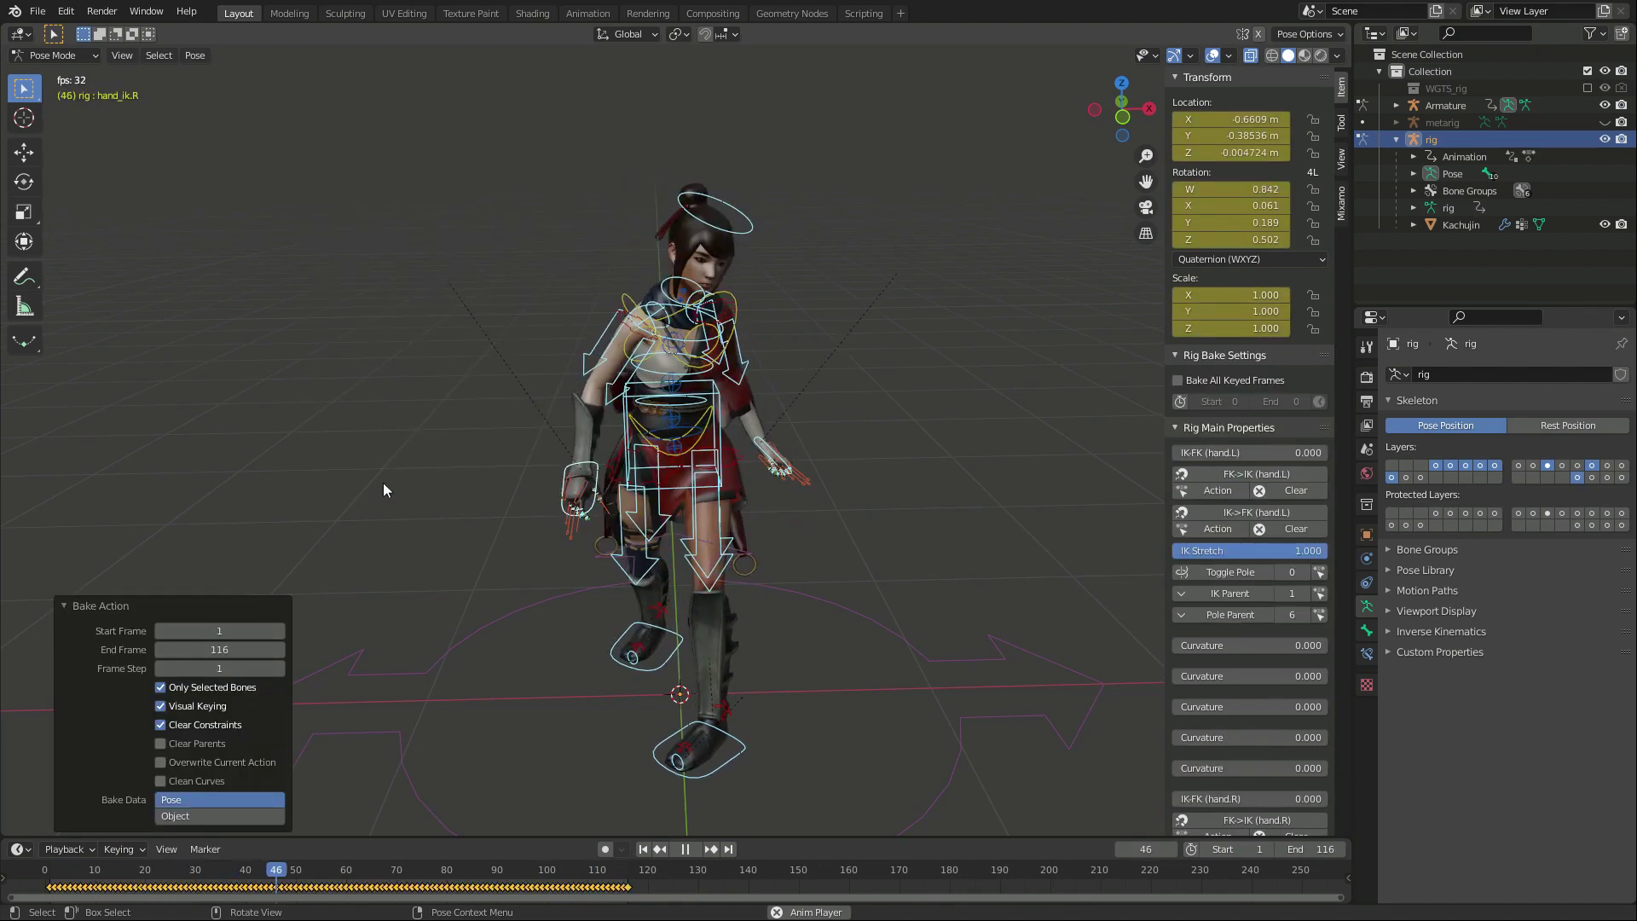
pyautogui.click(588, 12)
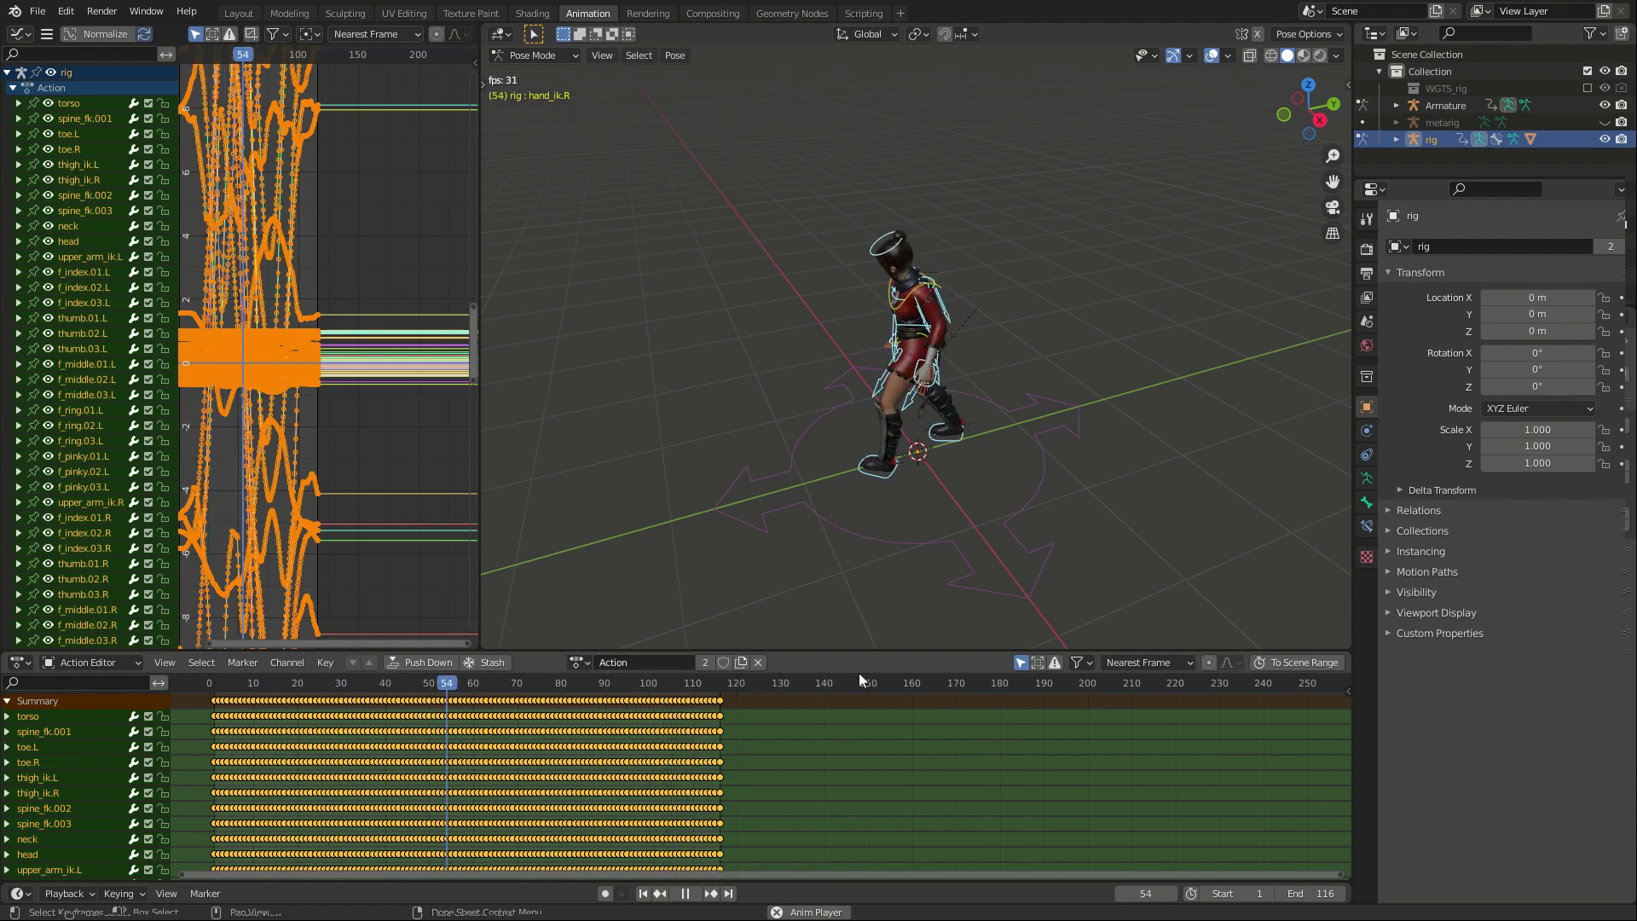
# Step: Delete the leftover Mixamo armature and assign the rig a different great sword action
pyautogui.click(1431, 105)
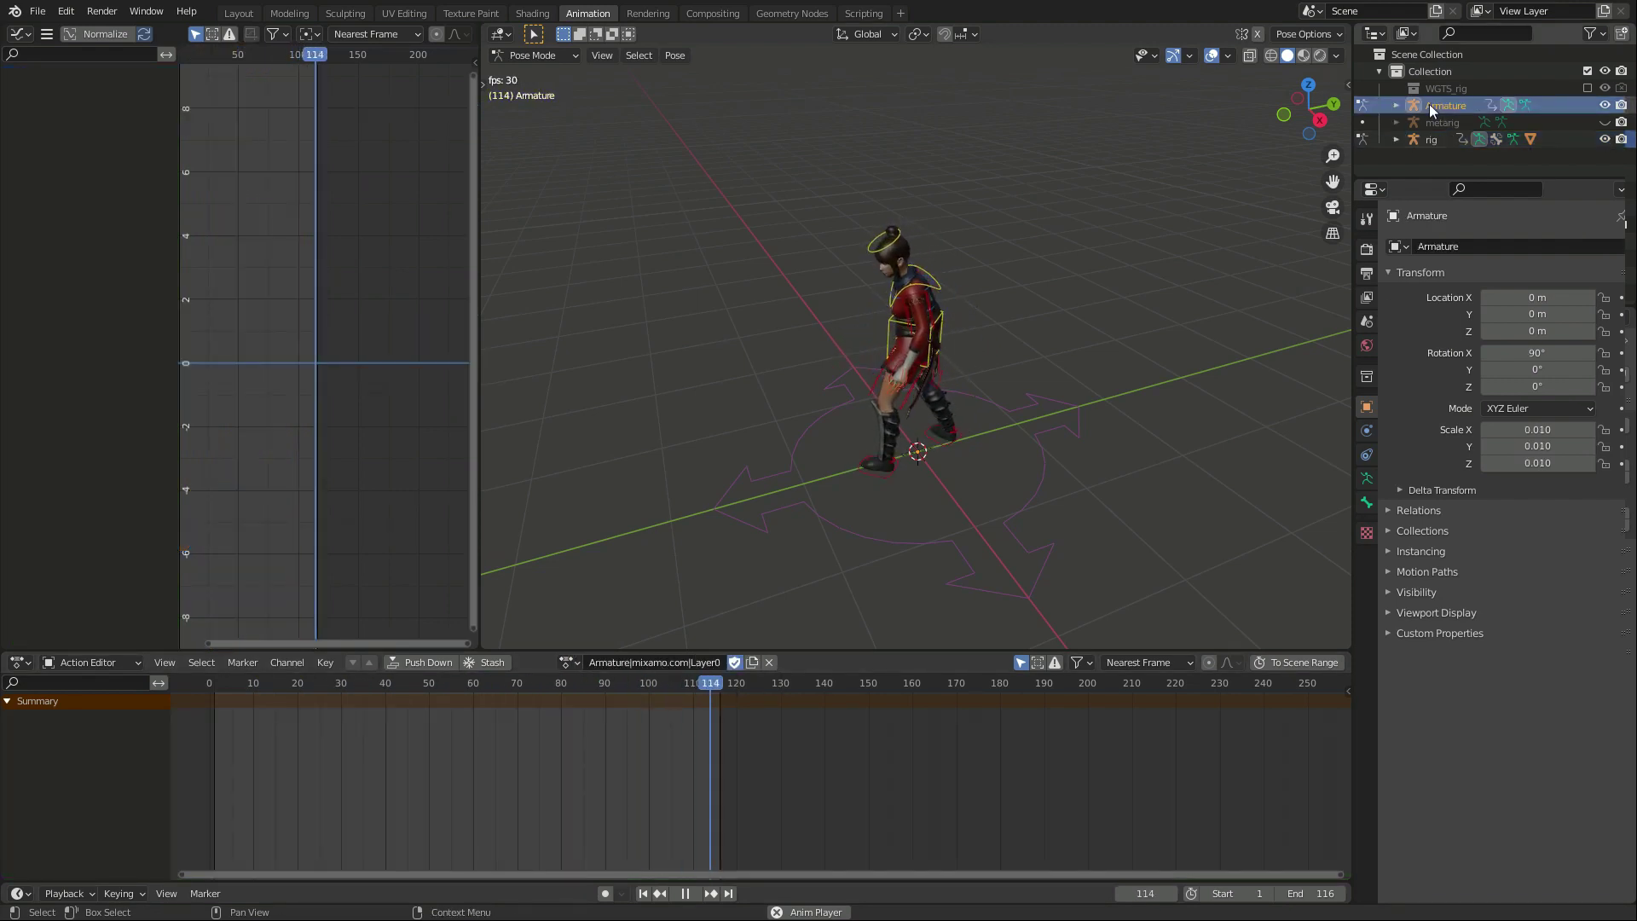
pyautogui.hotkey('ctrl', 'Tab')
pyautogui.press('x')
pyautogui.click(1005, 363)
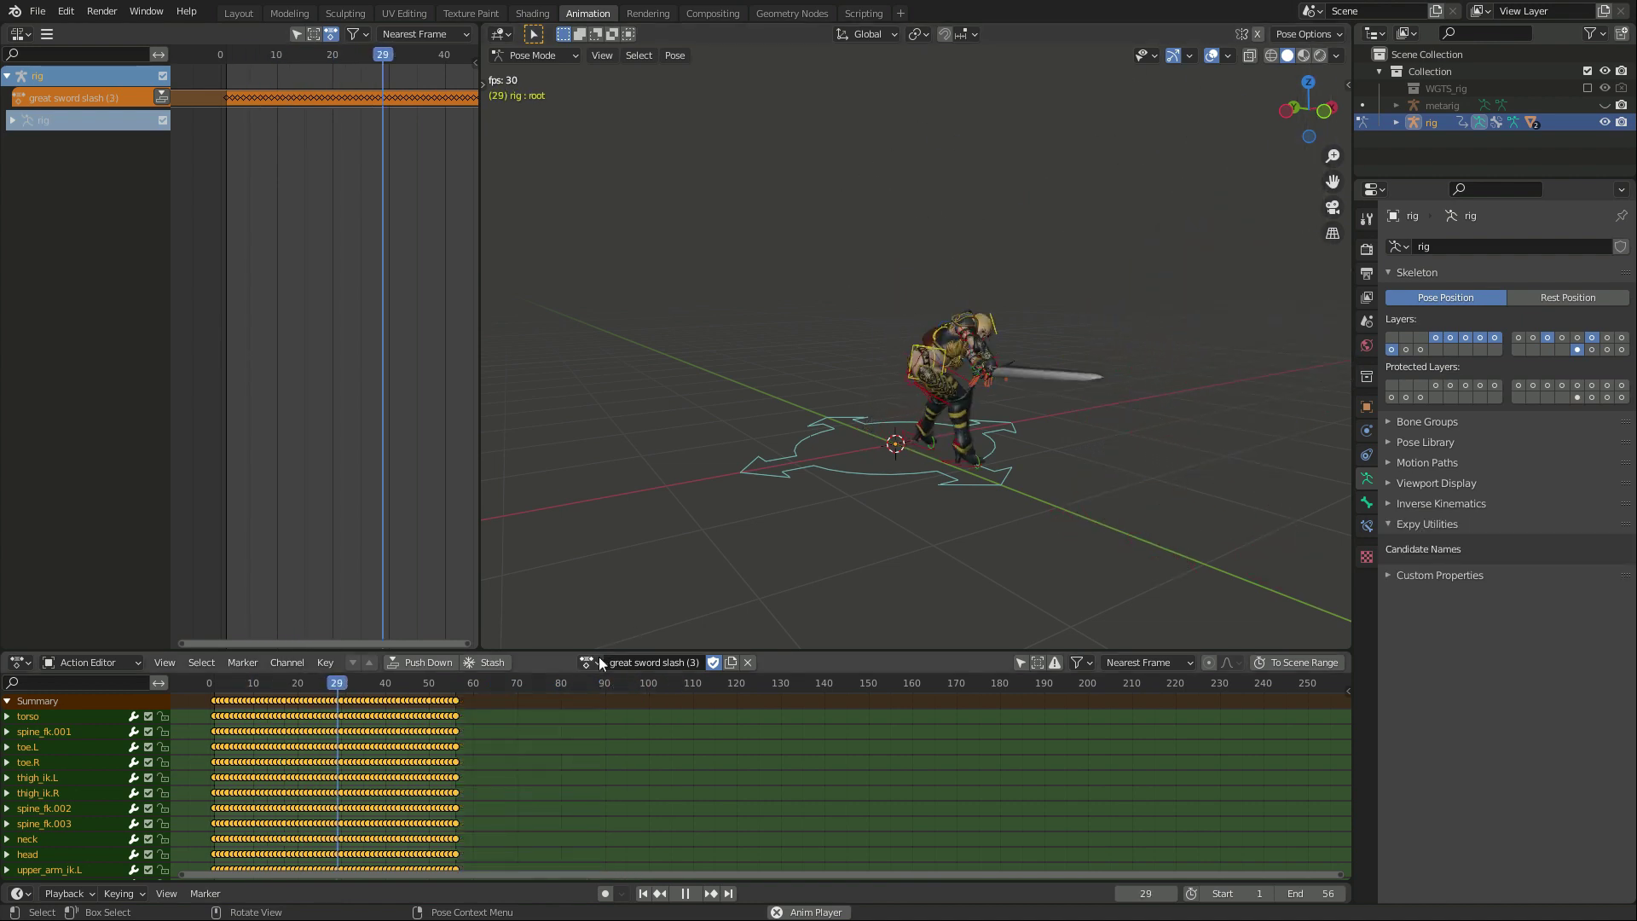
pyautogui.click(597, 661)
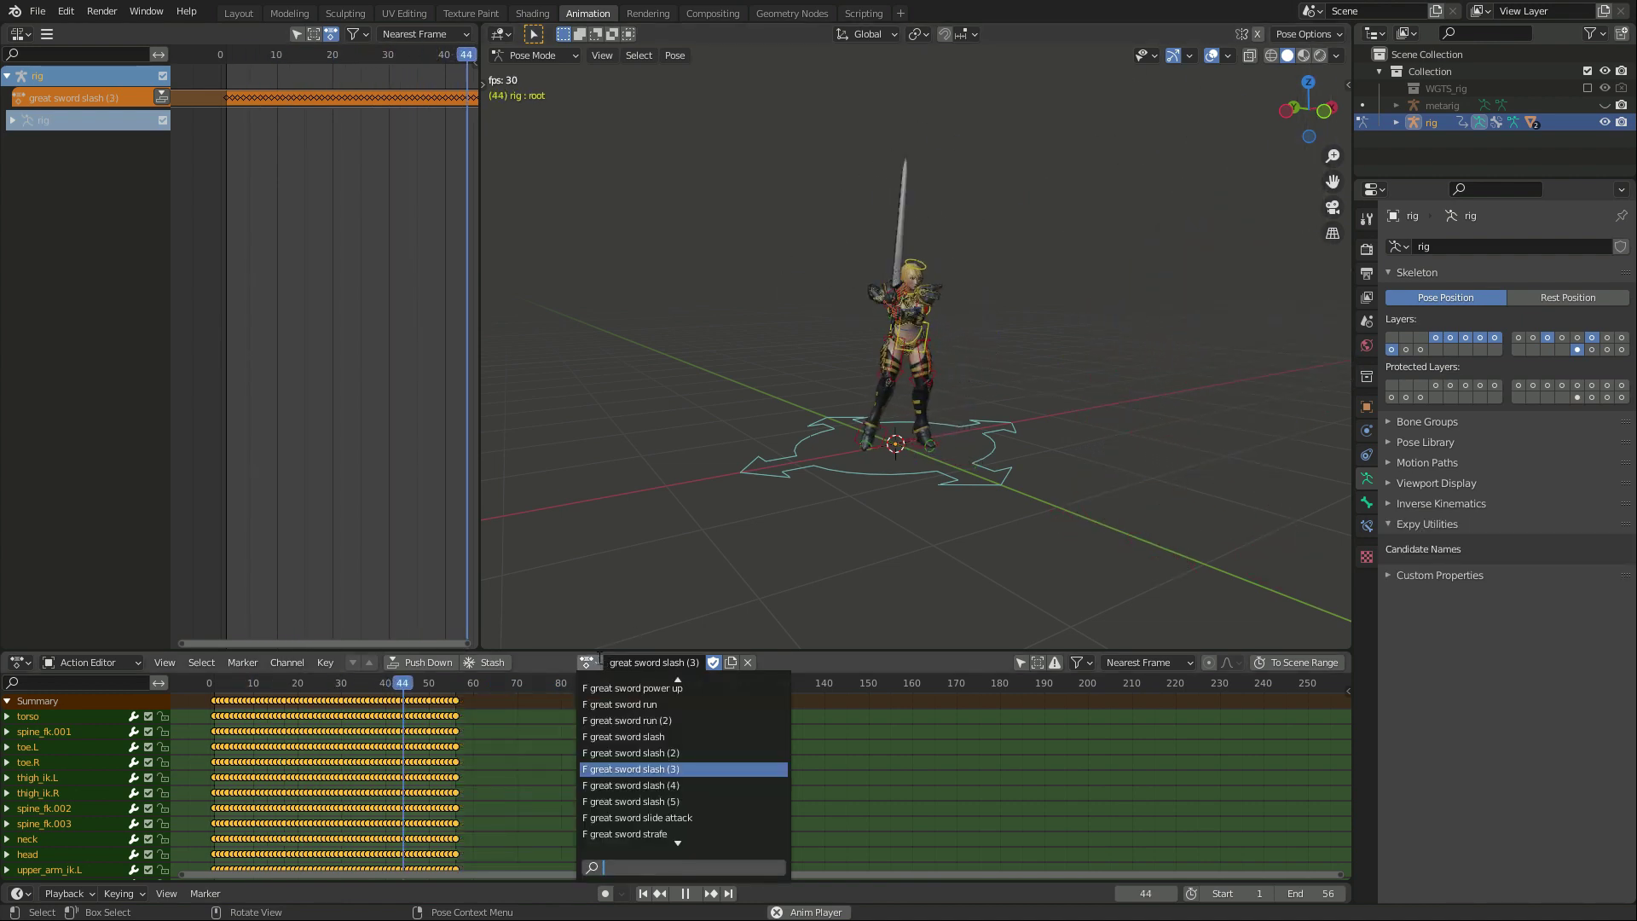
pyautogui.click(673, 772)
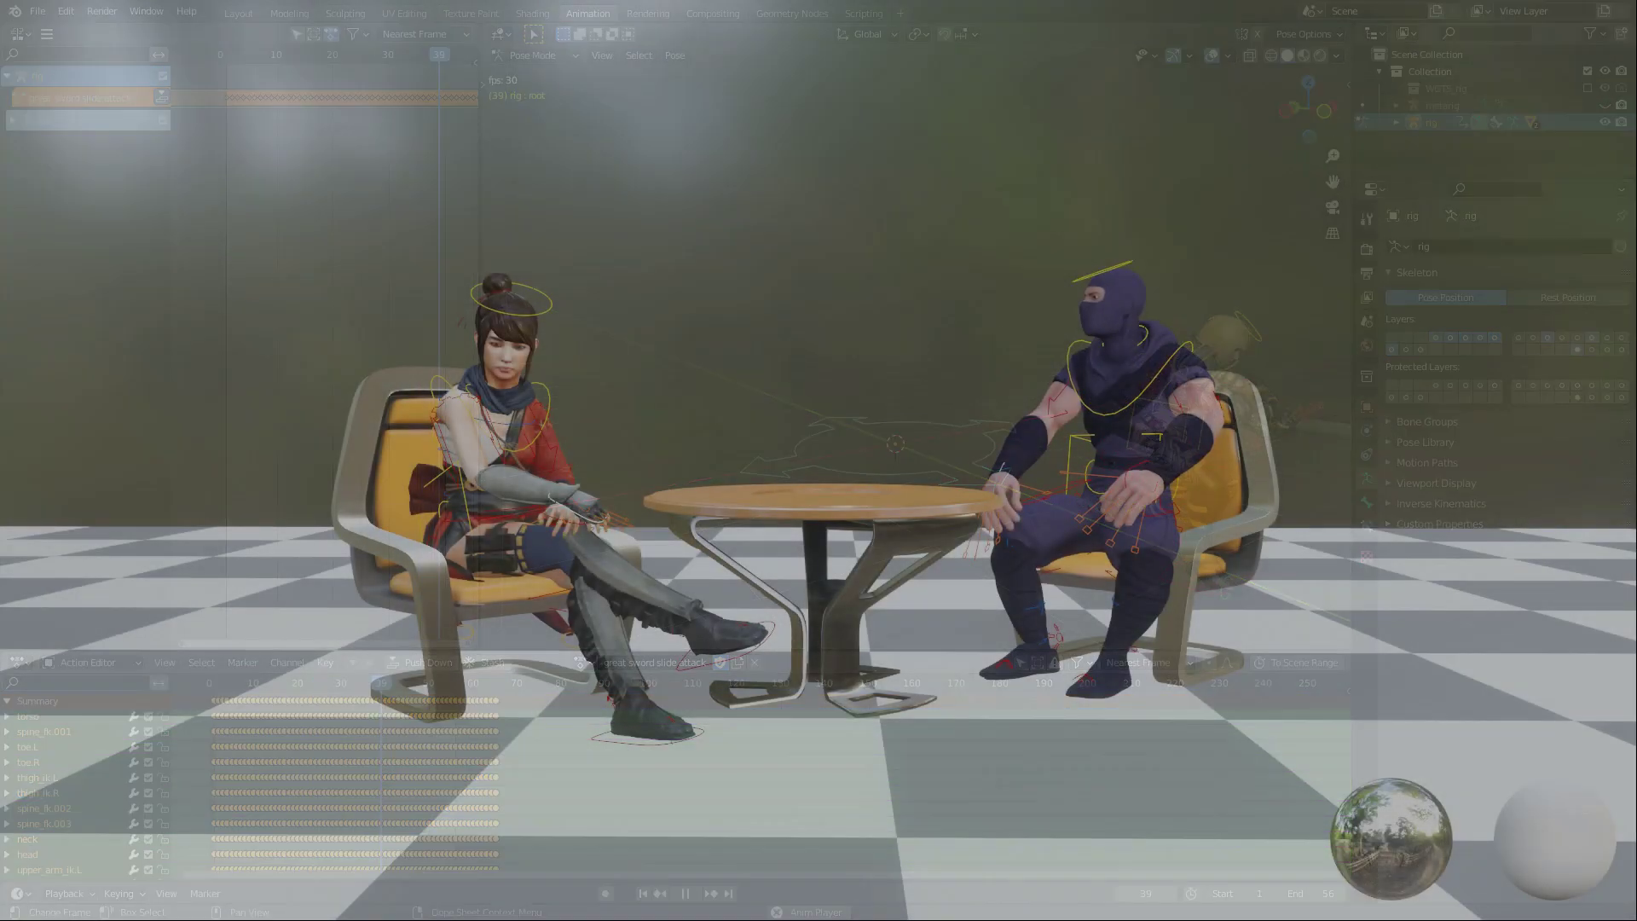